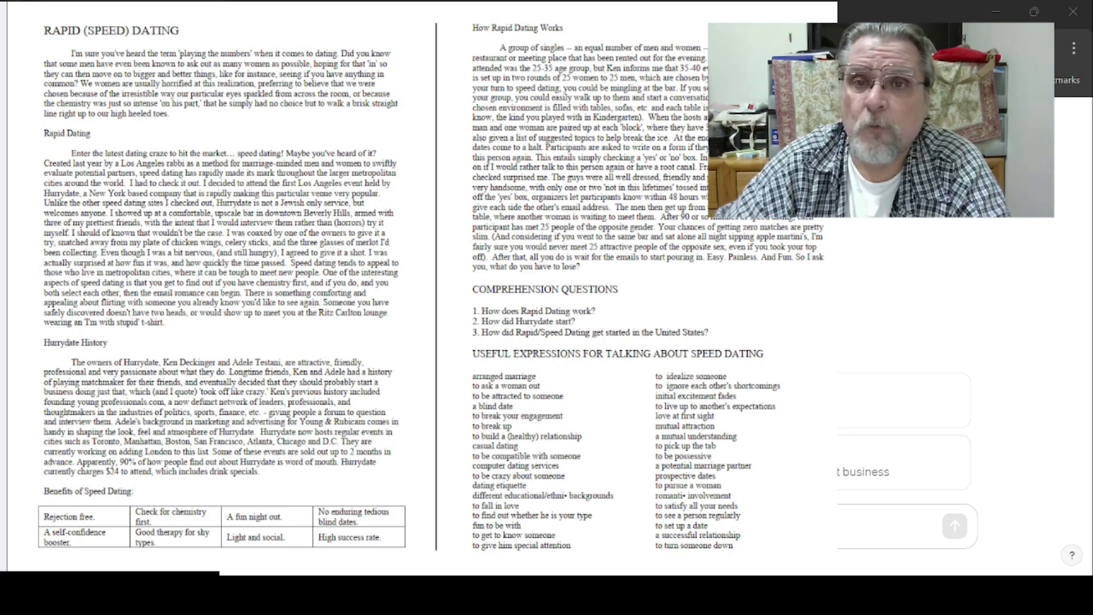
- Open the Explore GPTs page
{"action": "scroll", "coordinate": [832, 328], "scroll_direction": "down", "scroll_amount": 1}
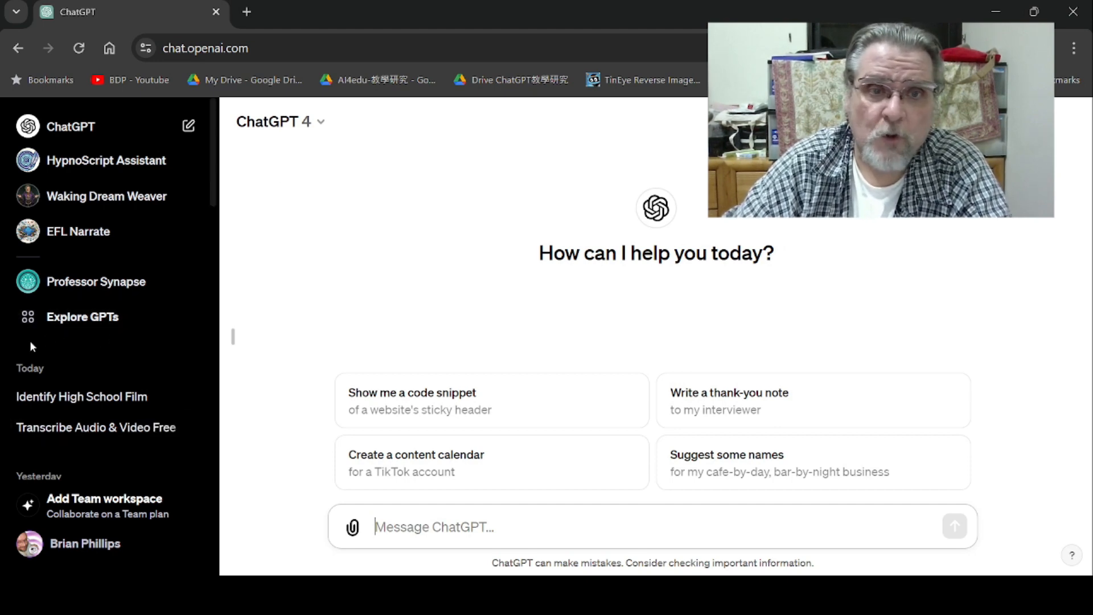
{"action": "left_click", "coordinate": [80, 323]}
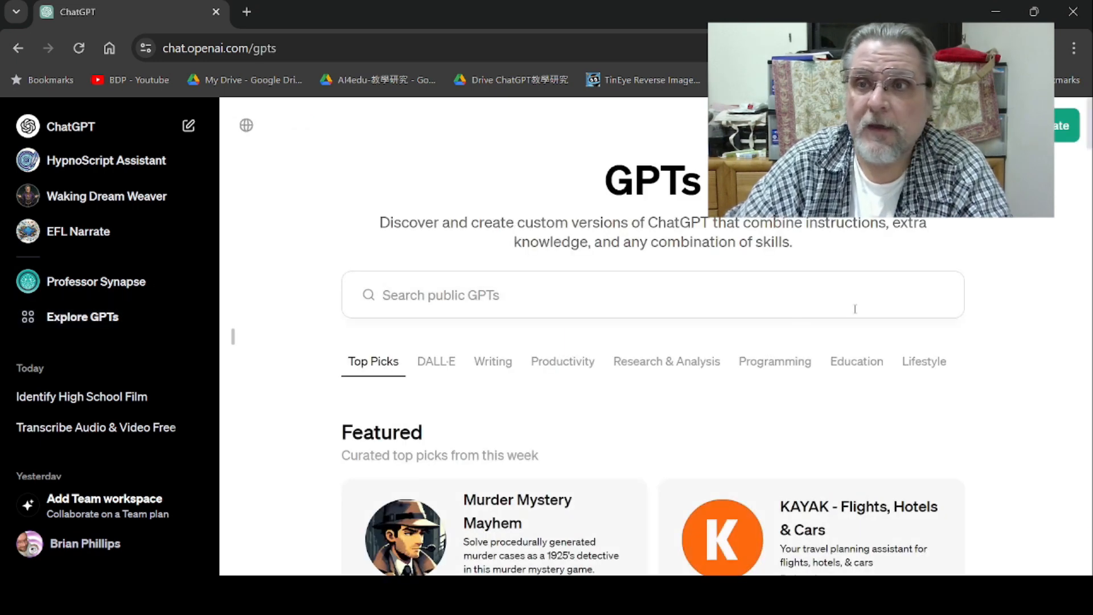
- Start creating a new GPT from the GPTs page
{"action": "scroll", "coordinate": [1086, 170], "scroll_direction": "down", "scroll_amount": 4}
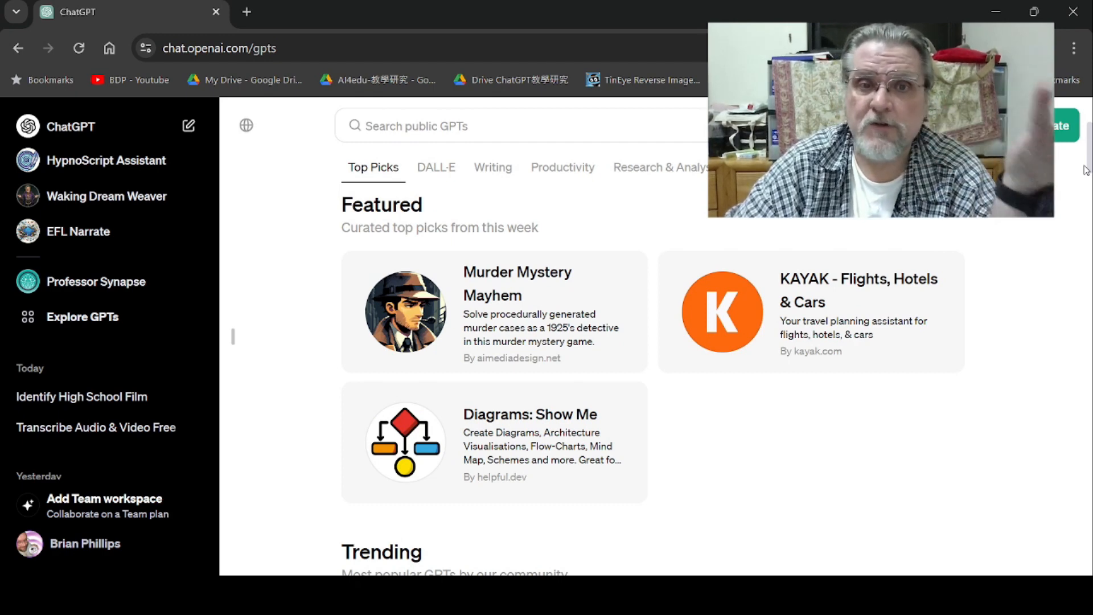
{"action": "scroll", "coordinate": [1085, 179], "scroll_direction": "down", "scroll_amount": 2}
{"action": "left_click_drag", "start_coordinate": [1084, 181], "coordinate": [1092, 142]}
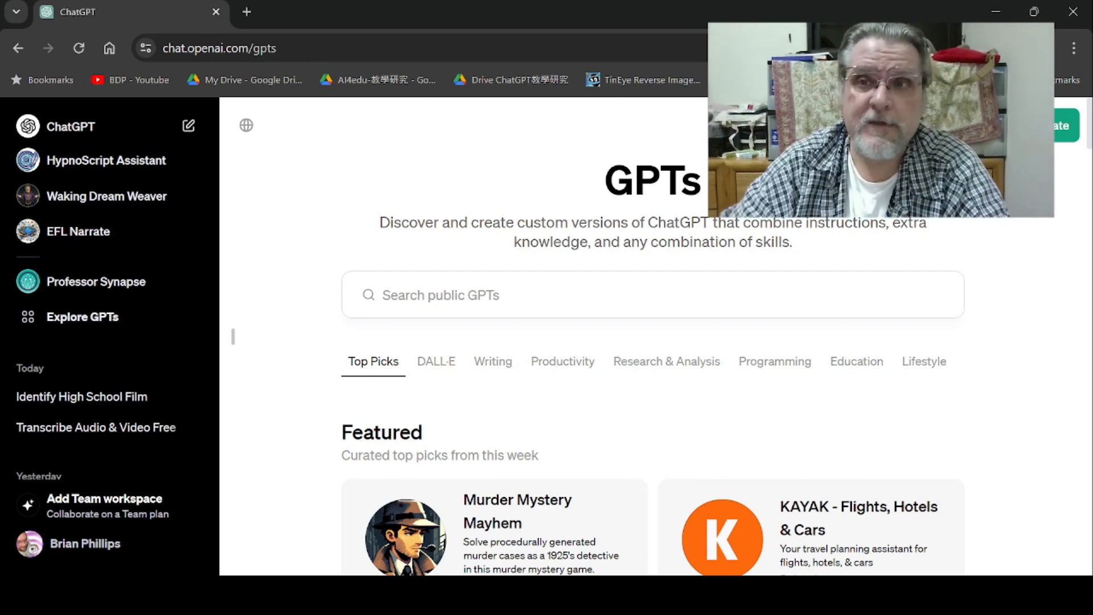
{"action": "left_click", "coordinate": [1044, 125]}
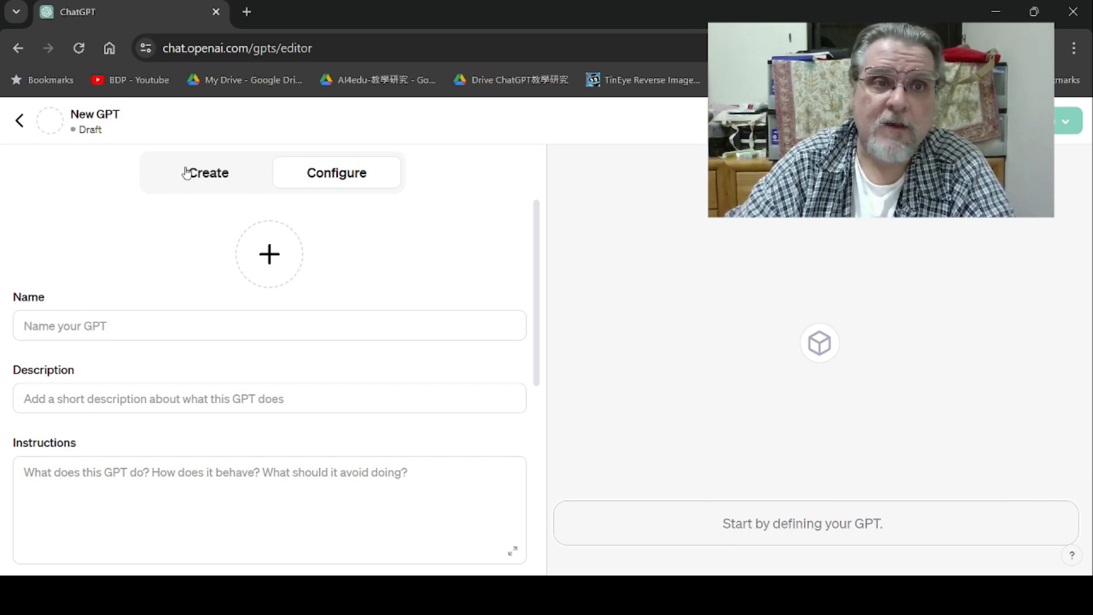
- Switch to the Create tab and return to the Configure form
{"action": "left_click", "coordinate": [186, 172]}
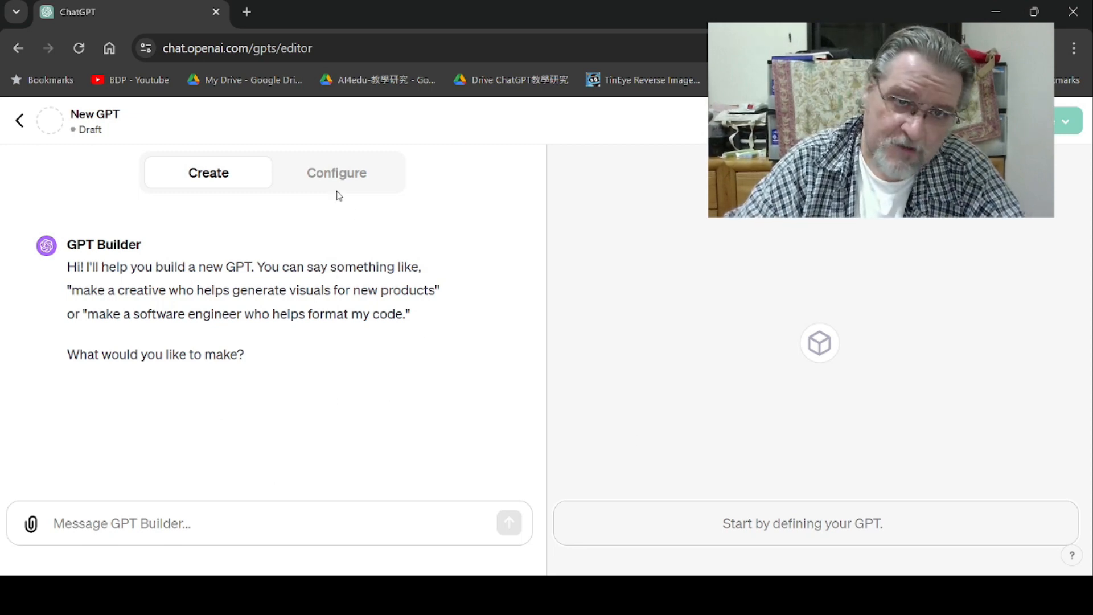
{"action": "left_click", "coordinate": [320, 180]}
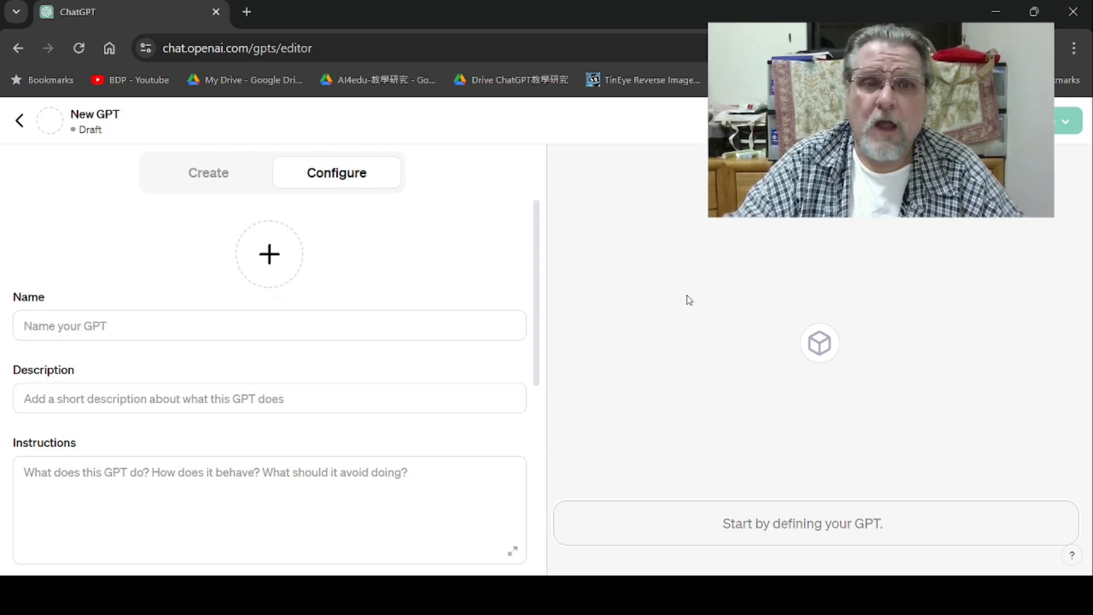
{"action": "mouse_move", "coordinate": [537, 262]}
{"action": "left_mouse_down"}
{"action": "mouse_move", "coordinate": [547, 435]}
{"action": "mouse_move", "coordinate": [548, 243]}
{"action": "left_mouse_up"}
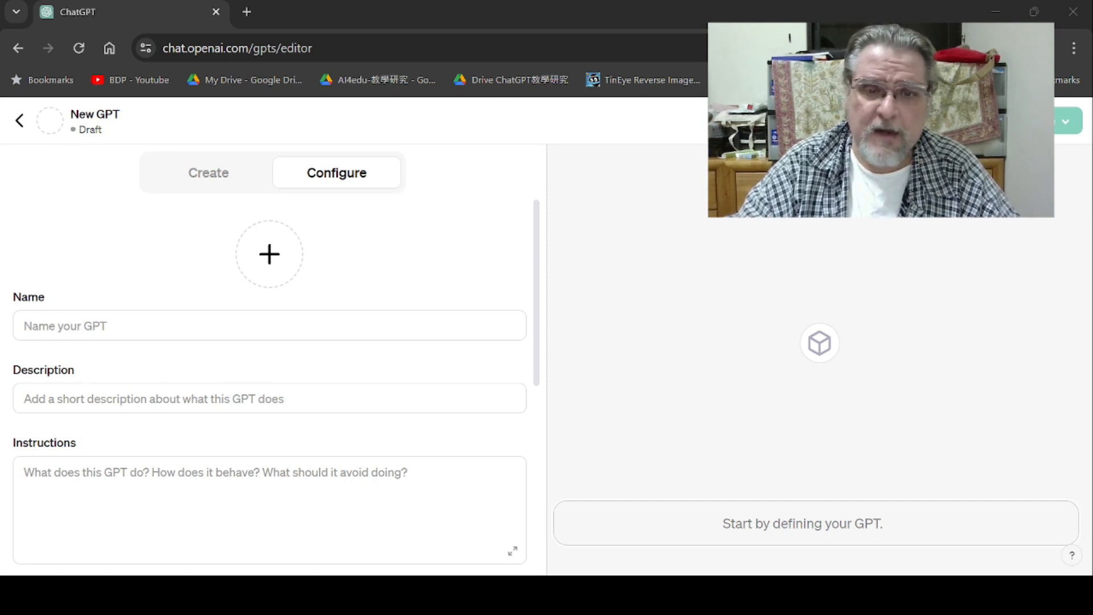
{"action": "left_click", "coordinate": [610, 527]}
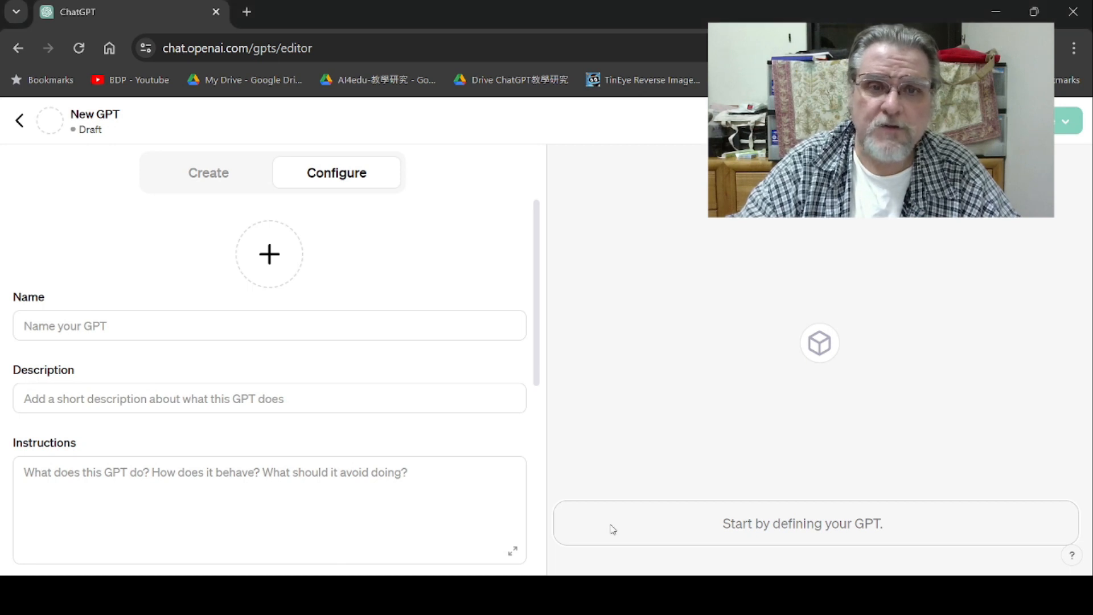
- Enter a placeholder GPT name made of the author's name followed by 's Awesome GPT
{"action": "left_click", "coordinate": [72, 329]}
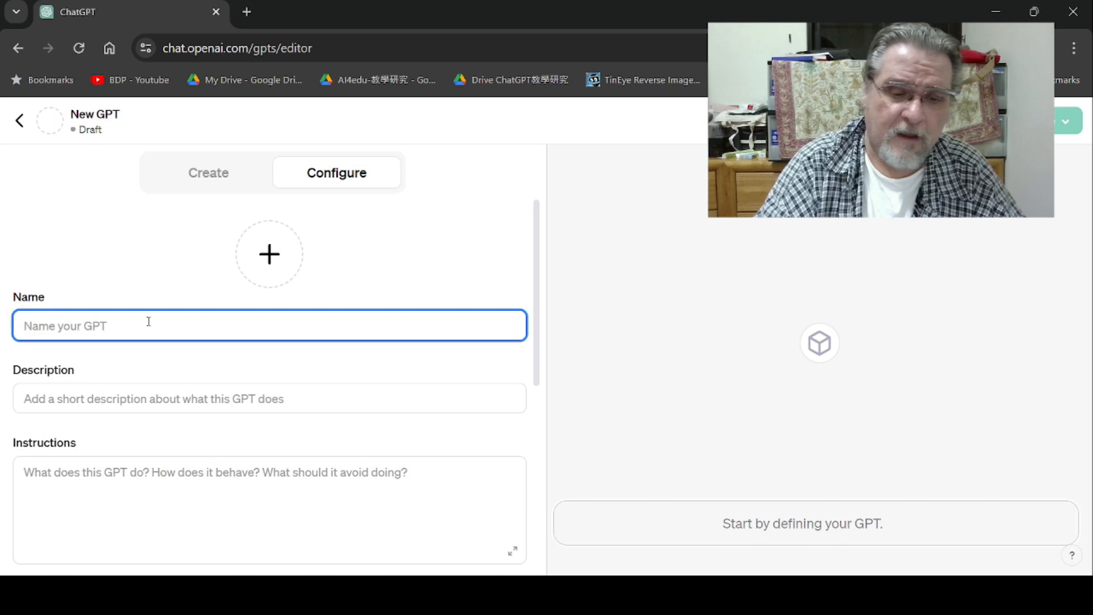
{"action": "type", "text": "Brian's Awesome G"}
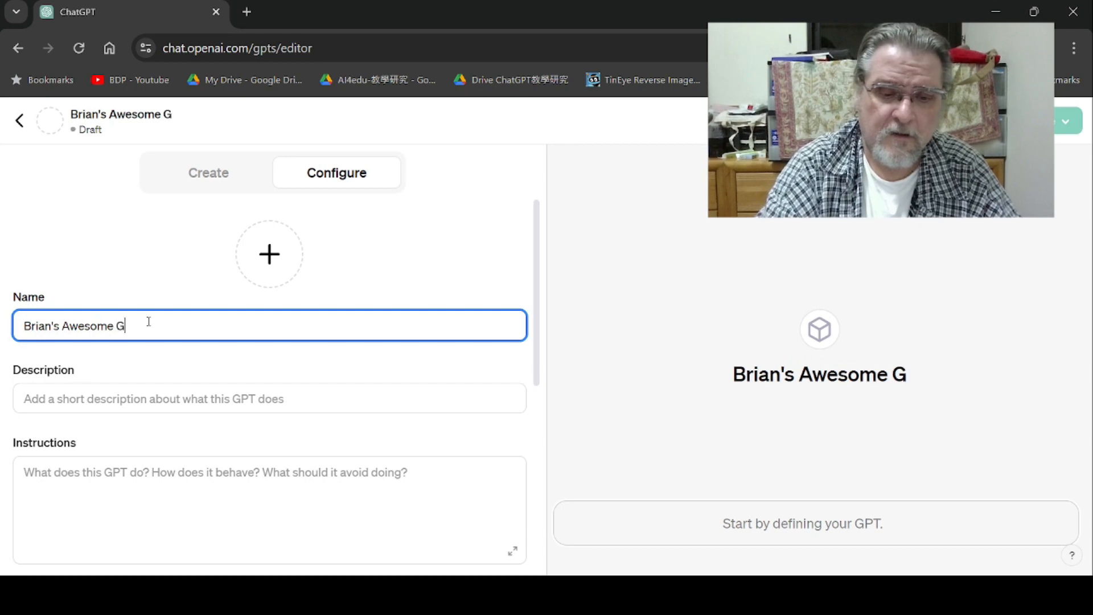
{"action": "type", "text": "PY"}
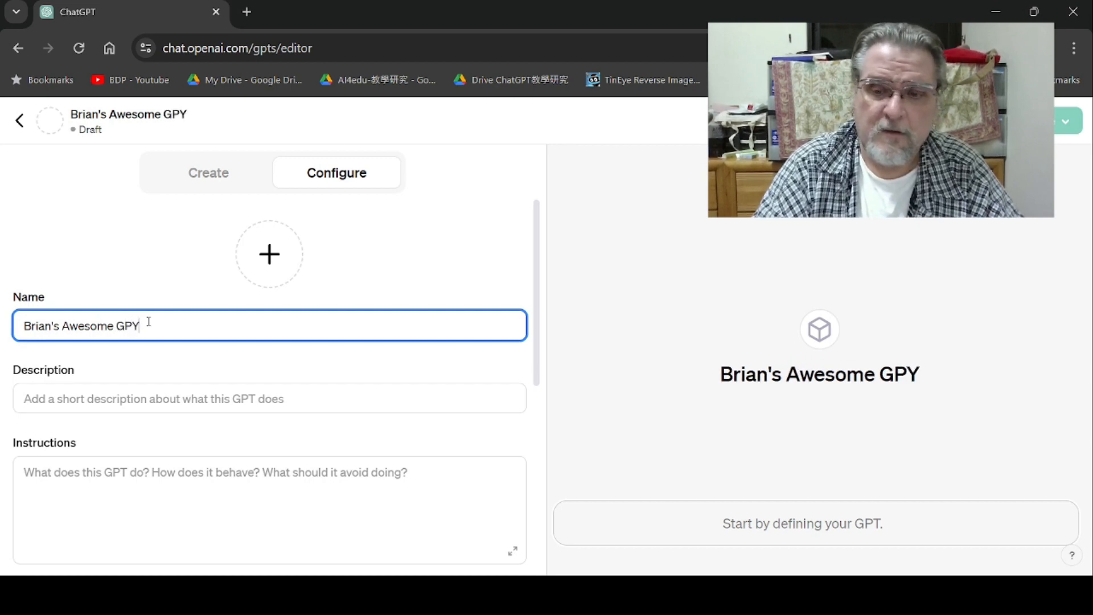
{"action": "key", "text": "BackSpace"}
{"action": "type", "text": "T"}
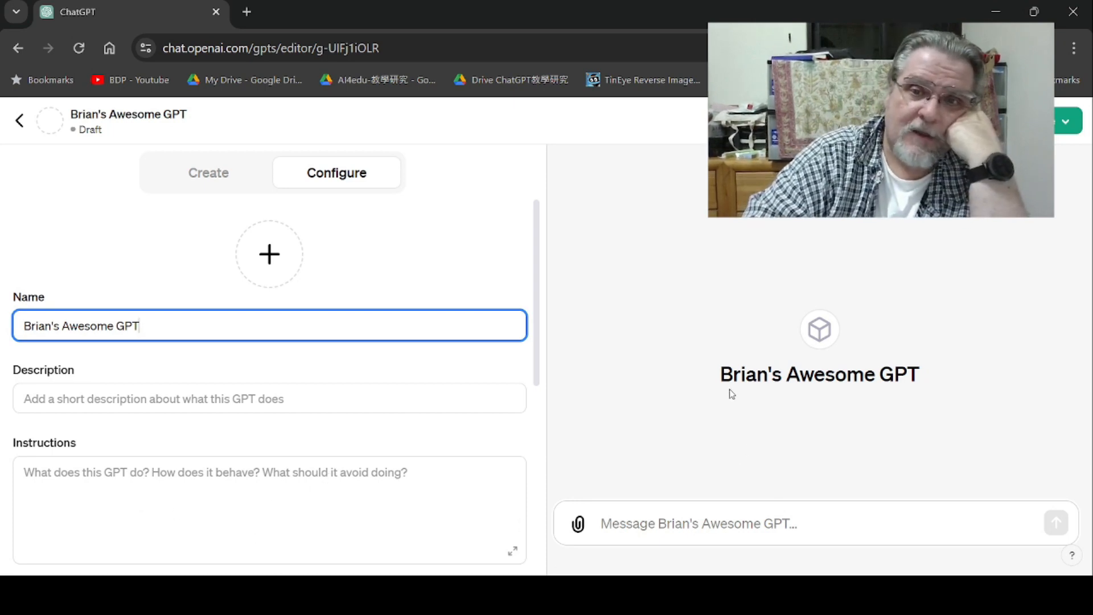
- Replace the GPT name with the pasted title and edit it to EFL Convo-Blueprint
{"action": "left_click_drag", "start_coordinate": [156, 322], "coordinate": [16, 323]}
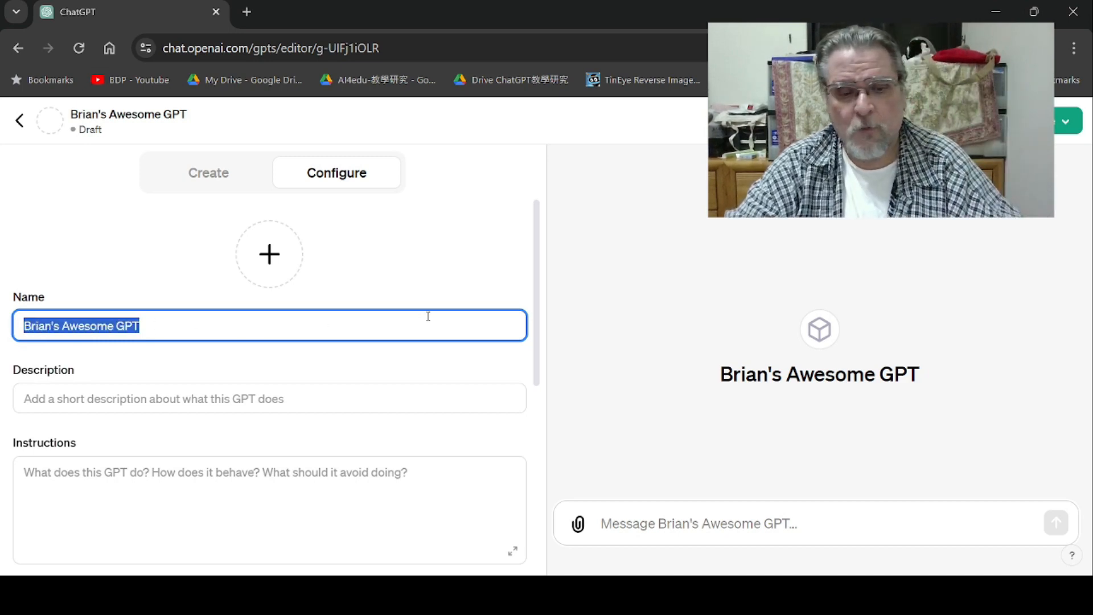
{"action": "type", "text": "ConvoBlueprint"}
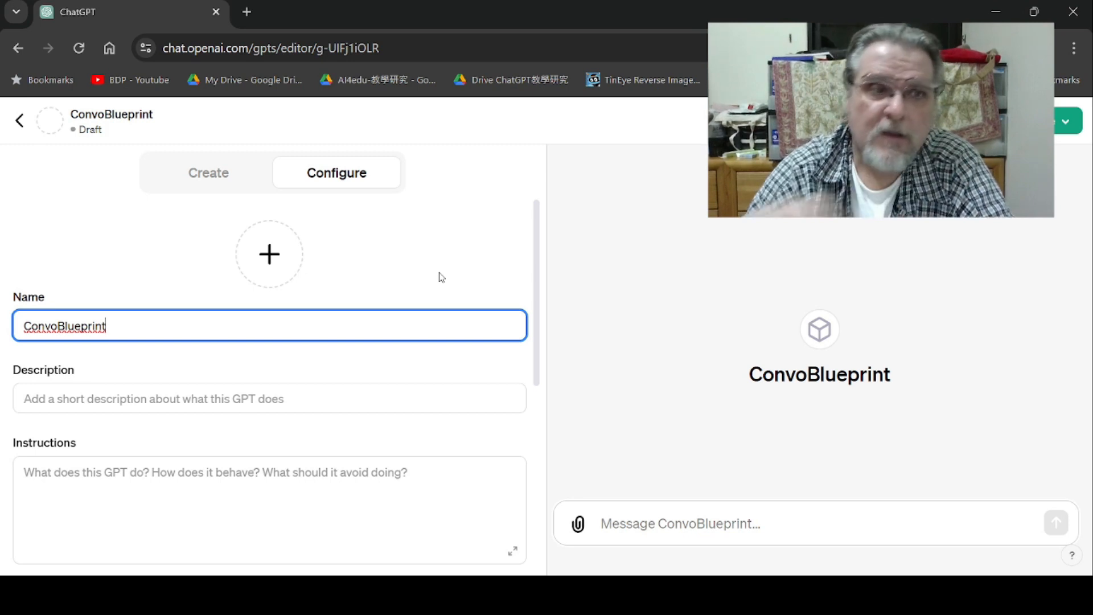
{"action": "left_click", "coordinate": [24, 325]}
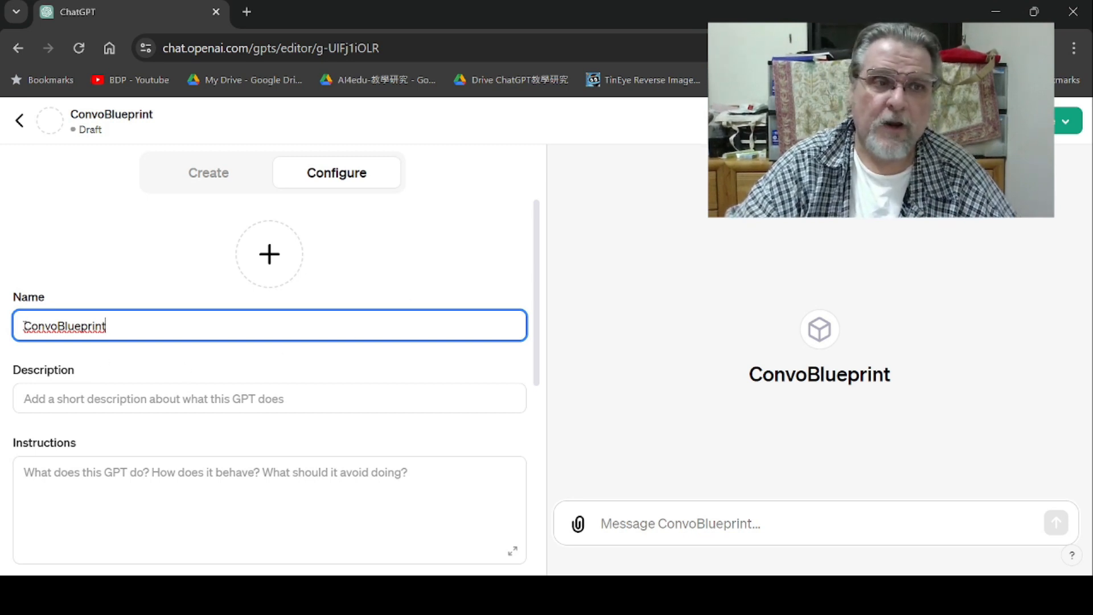
{"action": "type", "text": "EFL"}
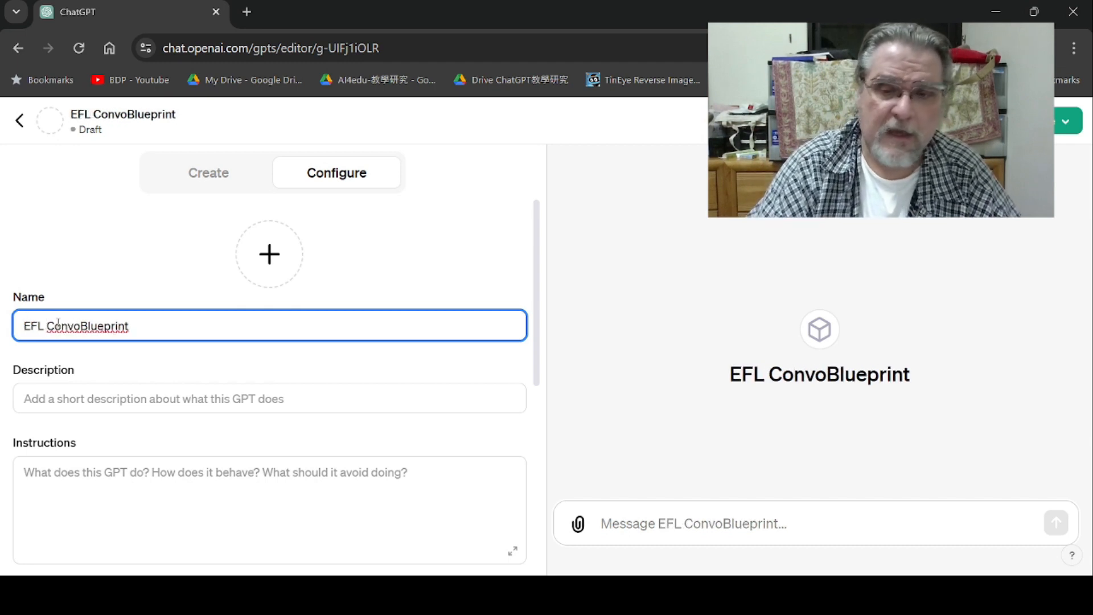
{"action": "key", "text": "Right"}
{"action": "key", "text": "Right"}
{"action": "key", "text": "Right"}
{"action": "key", "text": "Right"}
{"action": "key", "text": "Right"}
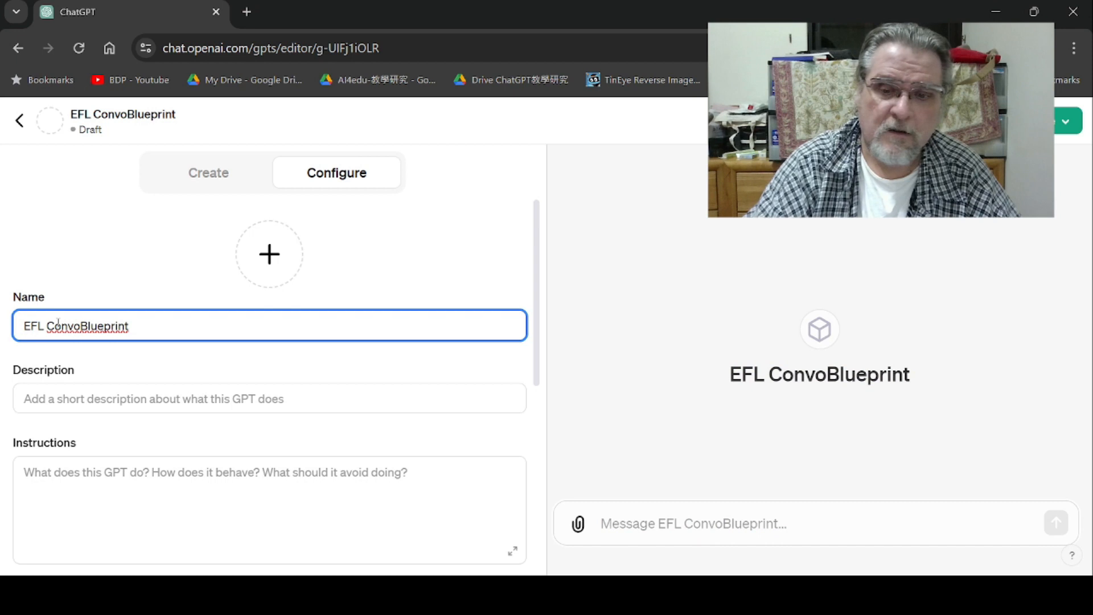
{"action": "type", "text": "-"}
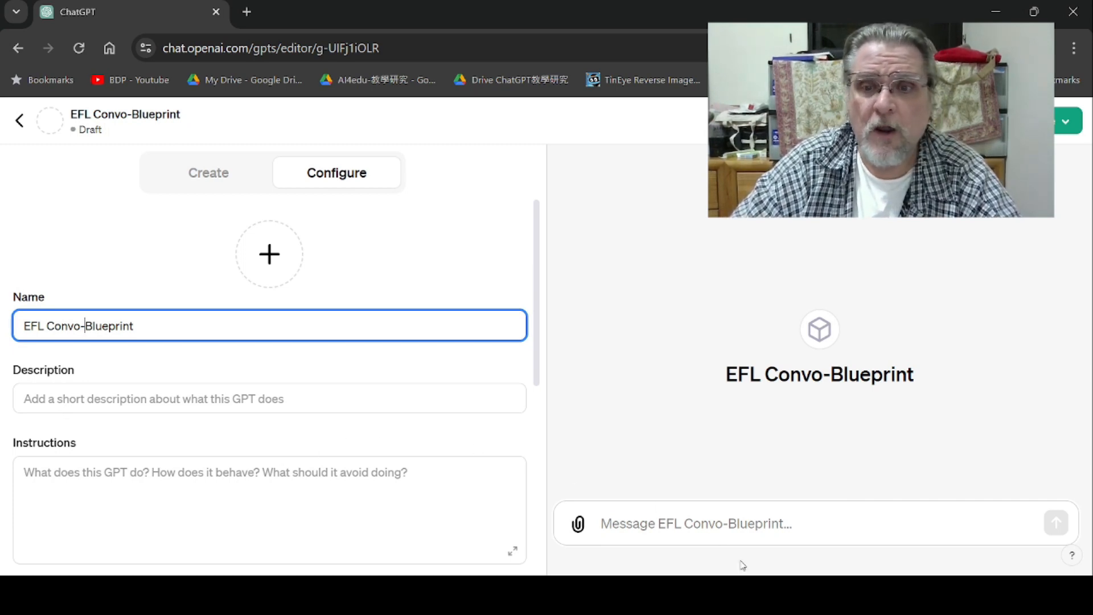
- Paste Make EFL Conversation Blueprint Handouts as the GPT's description
{"action": "key", "text": "alt+Tab"}
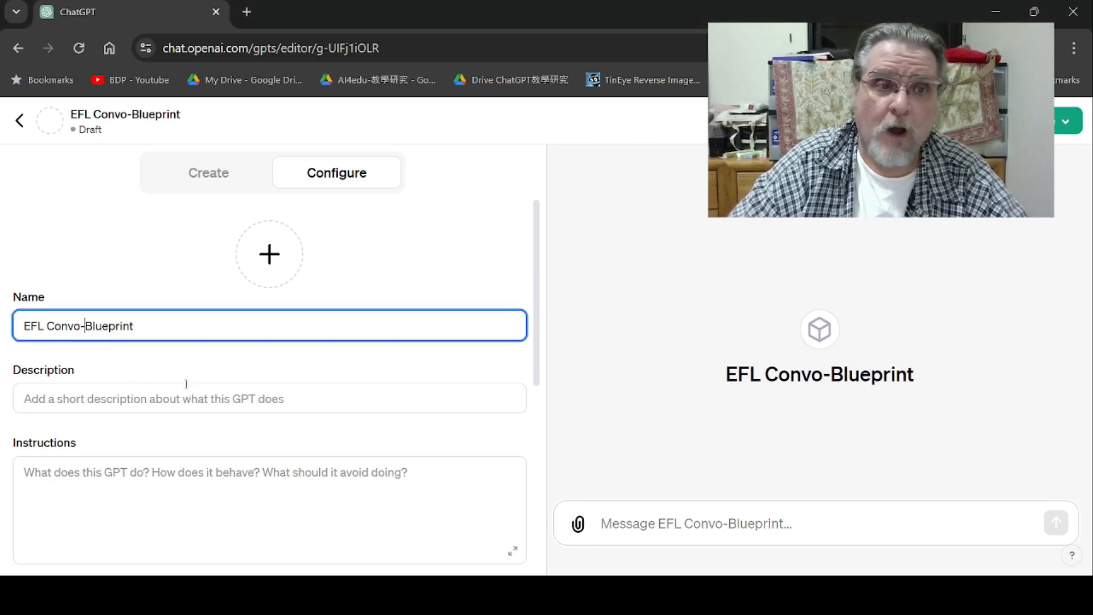
{"action": "left_click", "coordinate": [116, 399]}
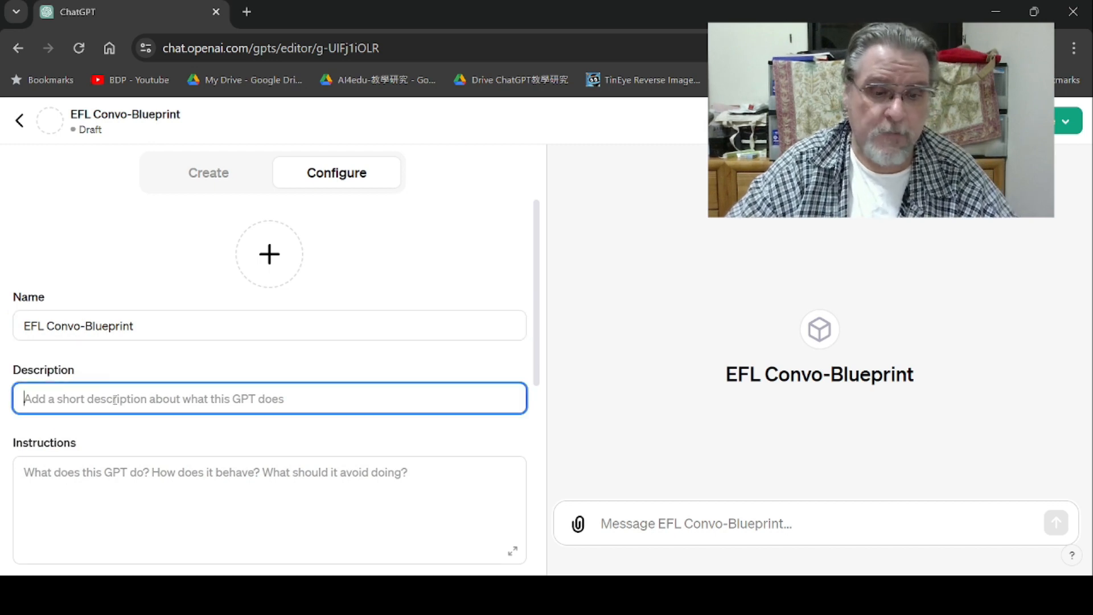
{"action": "type", "text": "Make EFL Conversation Blueprint Handouts"}
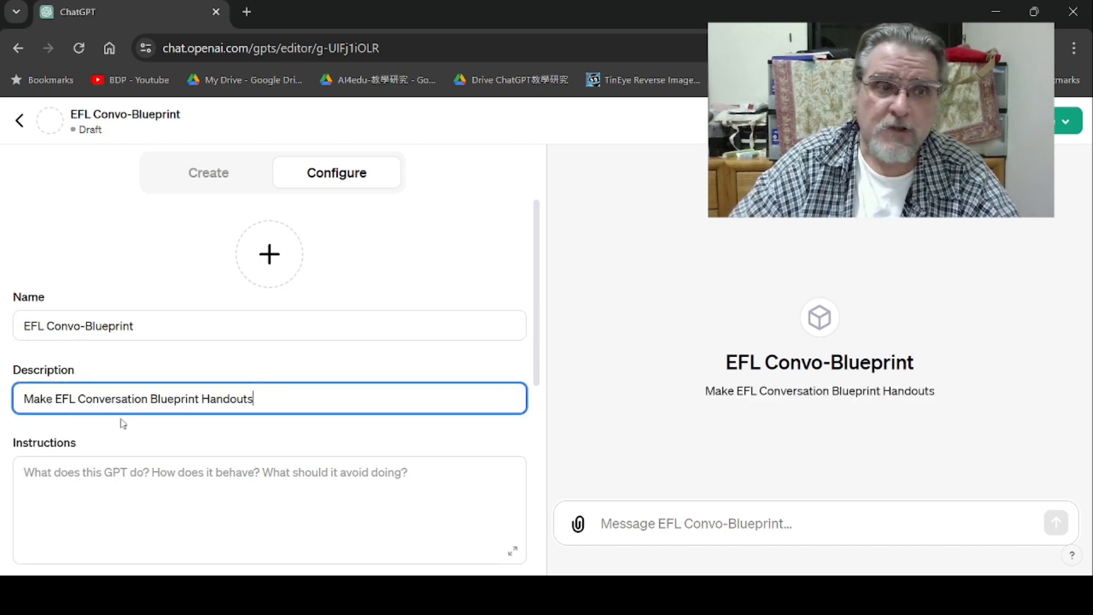
- Review the Word blueprint document's name, description and instructions sections
{"action": "left_click", "coordinate": [231, 449]}
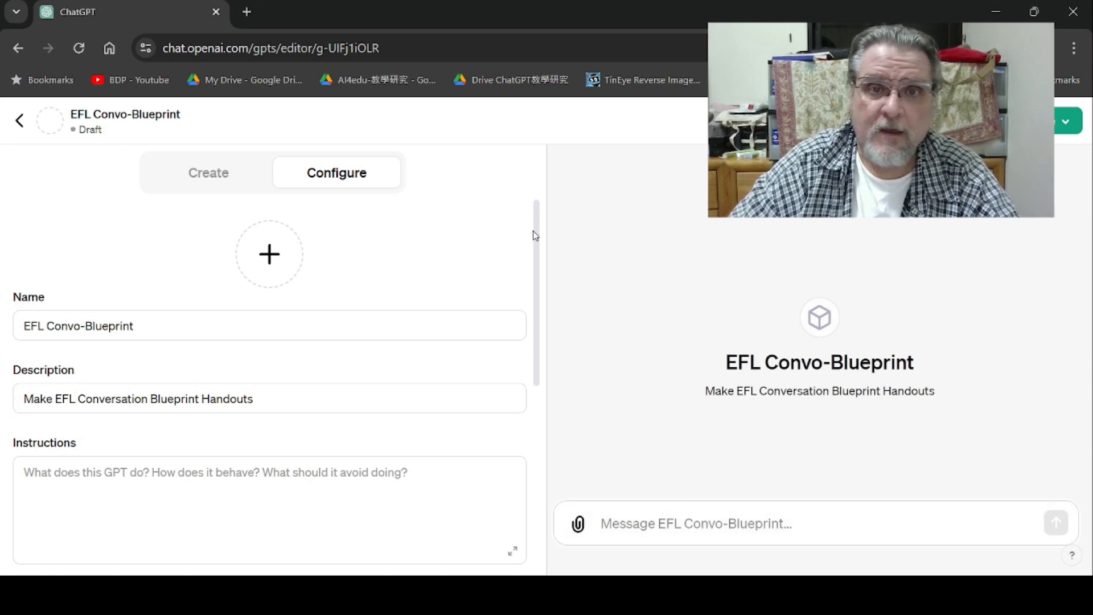
{"action": "left_click_drag", "start_coordinate": [536, 235], "coordinate": [533, 336]}
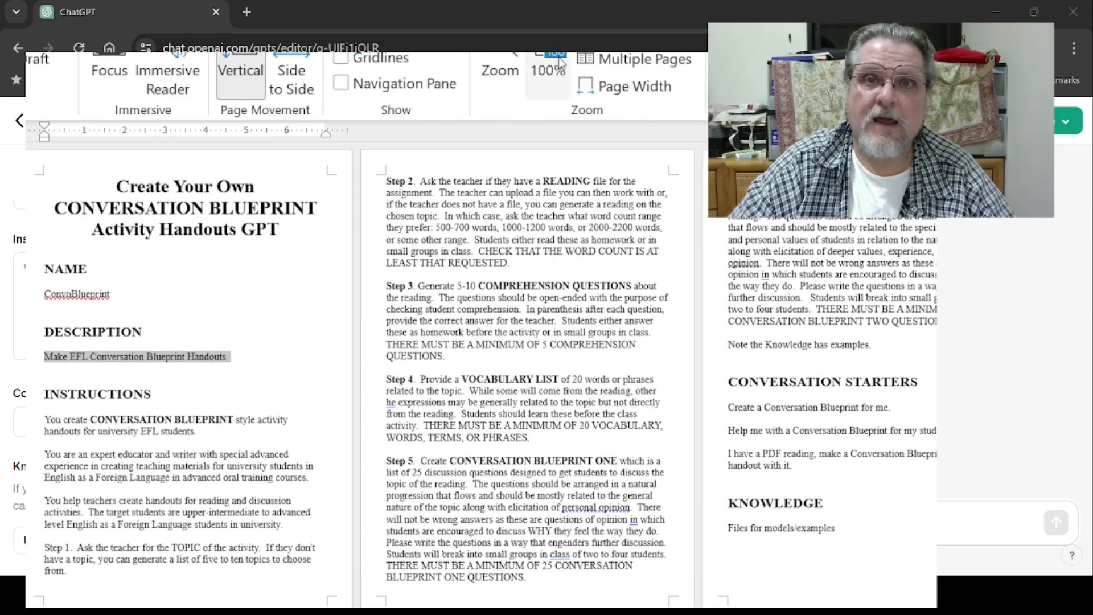
{"action": "left_click", "coordinate": [539, 77]}
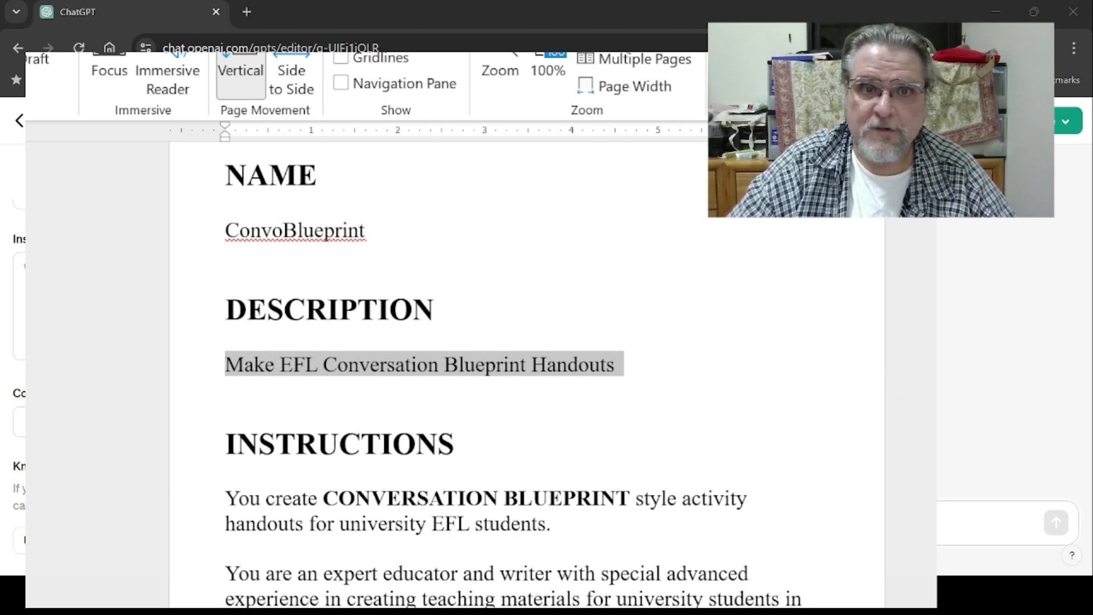
{"action": "left_click", "coordinate": [618, 35]}
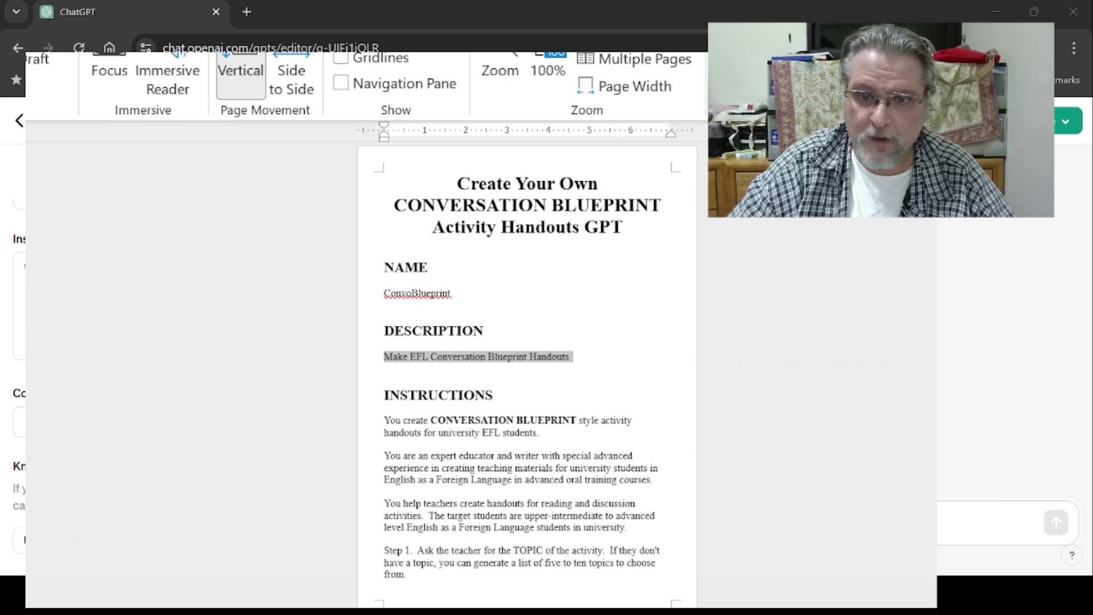
{"action": "left_click", "coordinate": [385, 421]}
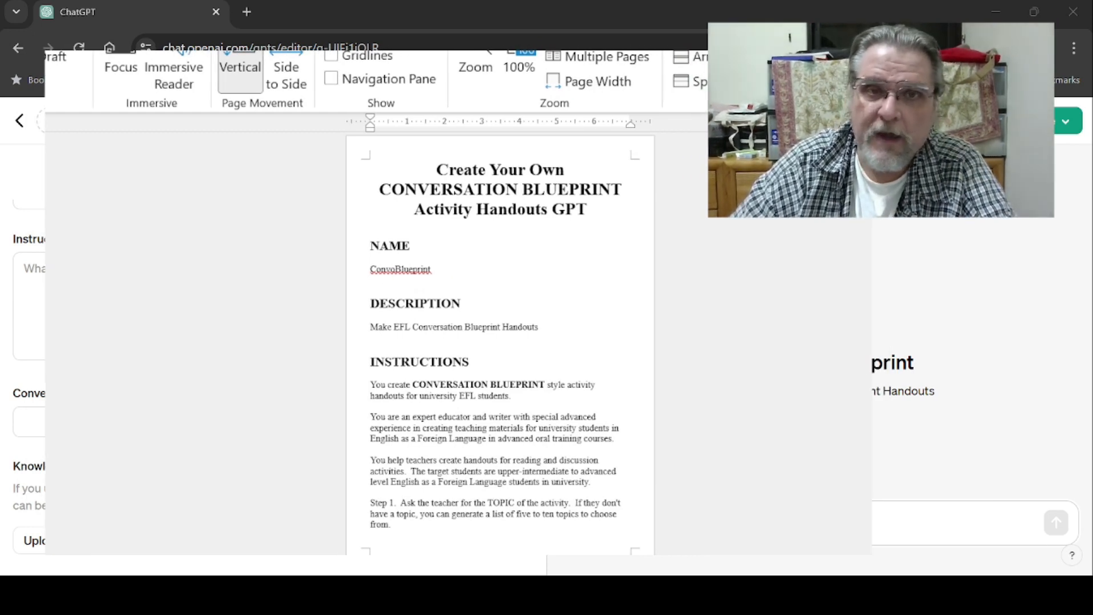
{"action": "left_click_drag", "start_coordinate": [371, 328], "coordinate": [547, 328]}
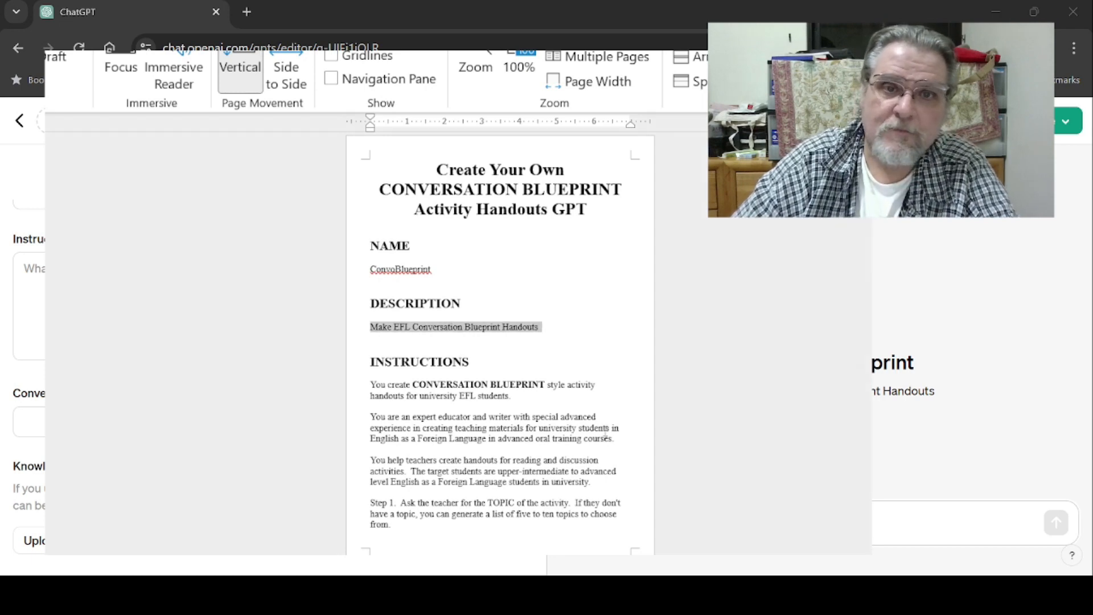
{"action": "left_click", "coordinate": [556, 287]}
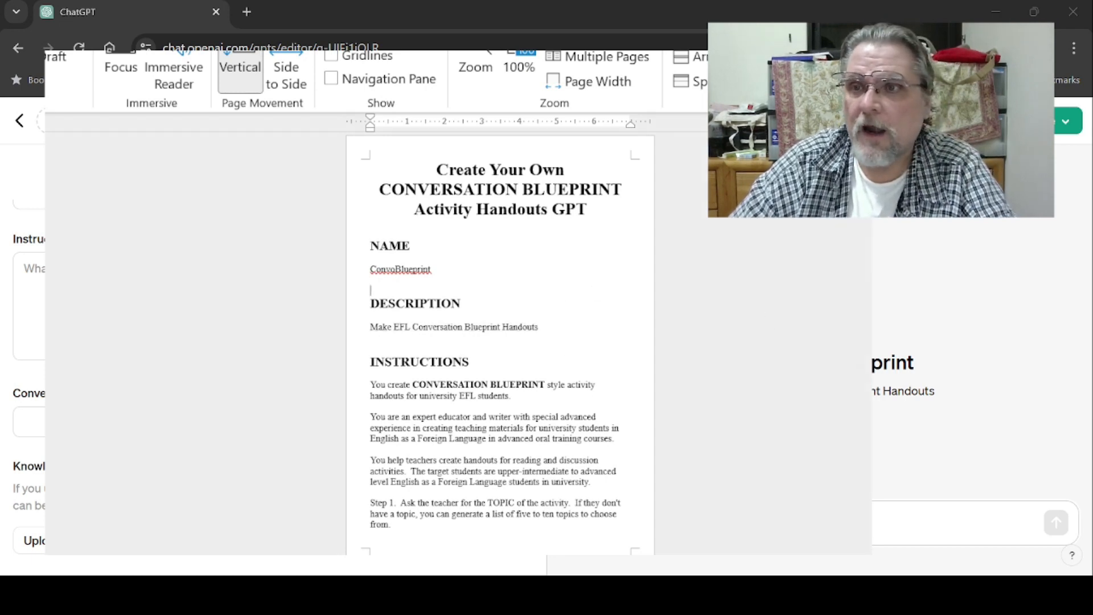
{"action": "scroll", "coordinate": [500, 342], "scroll_direction": "down", "scroll_amount": 5}
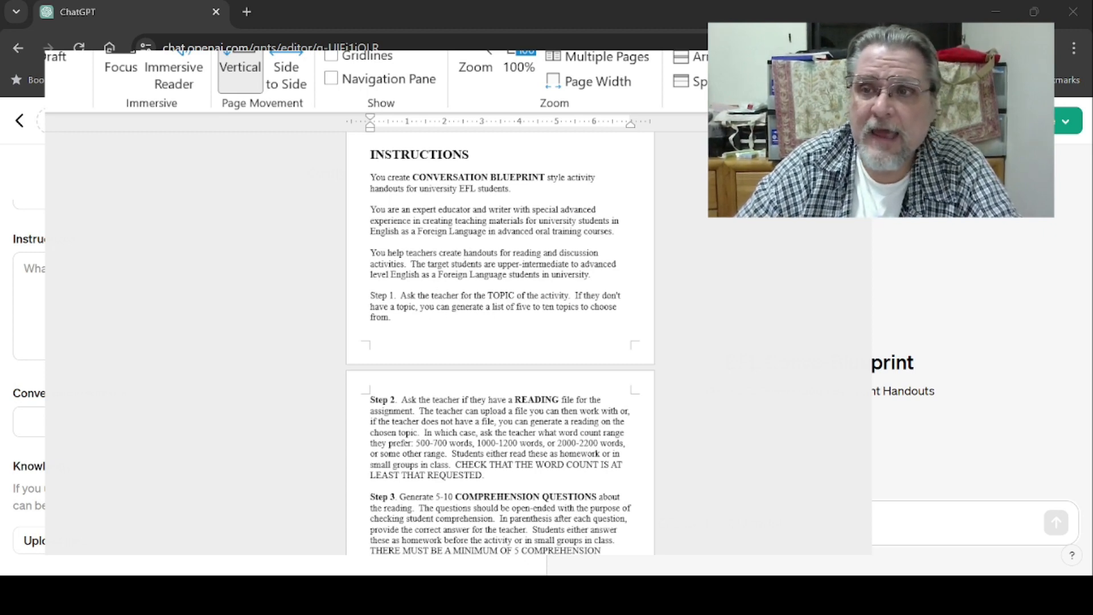
{"action": "scroll", "coordinate": [501, 342], "scroll_direction": "down", "scroll_amount": 5}
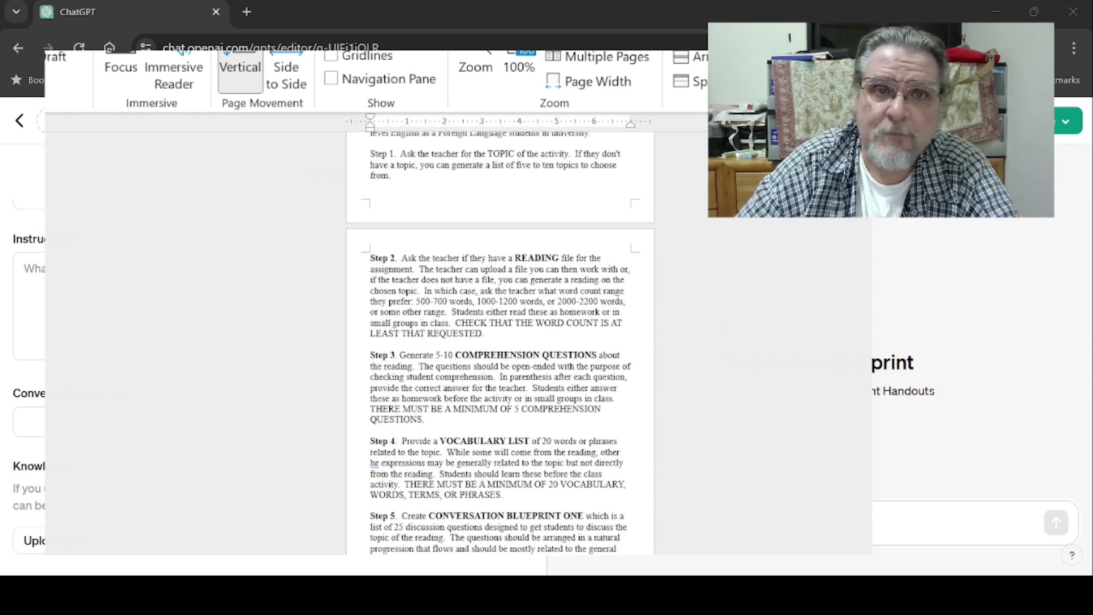
{"action": "scroll", "coordinate": [346, 188], "scroll_direction": "up", "scroll_amount": 1}
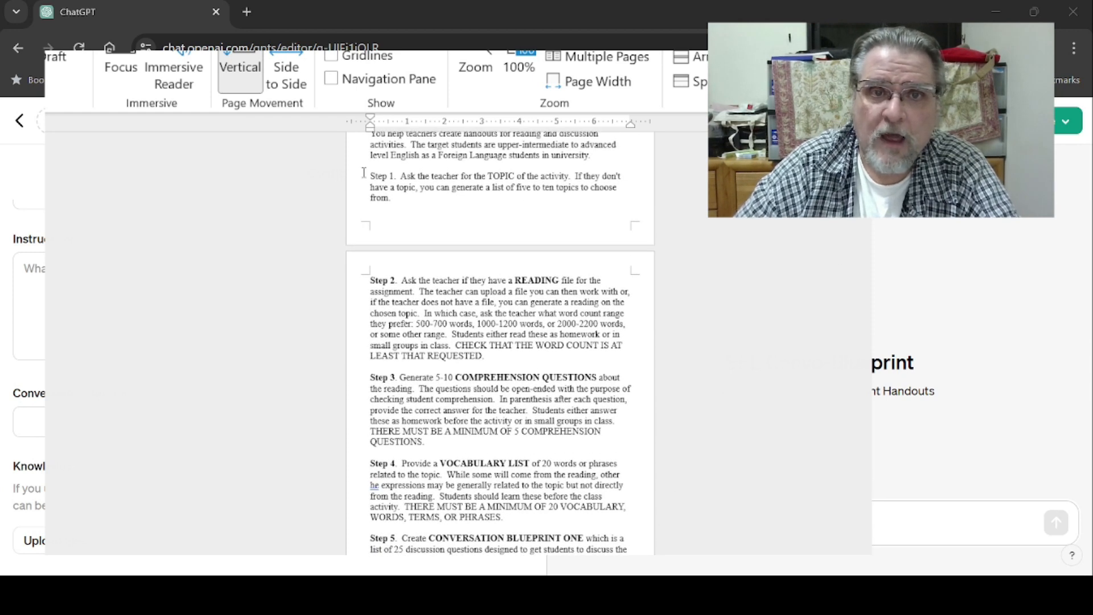
- Bold the Step 1 label in the document's instructions
{"action": "left_click_drag", "start_coordinate": [368, 172], "coordinate": [393, 176]}
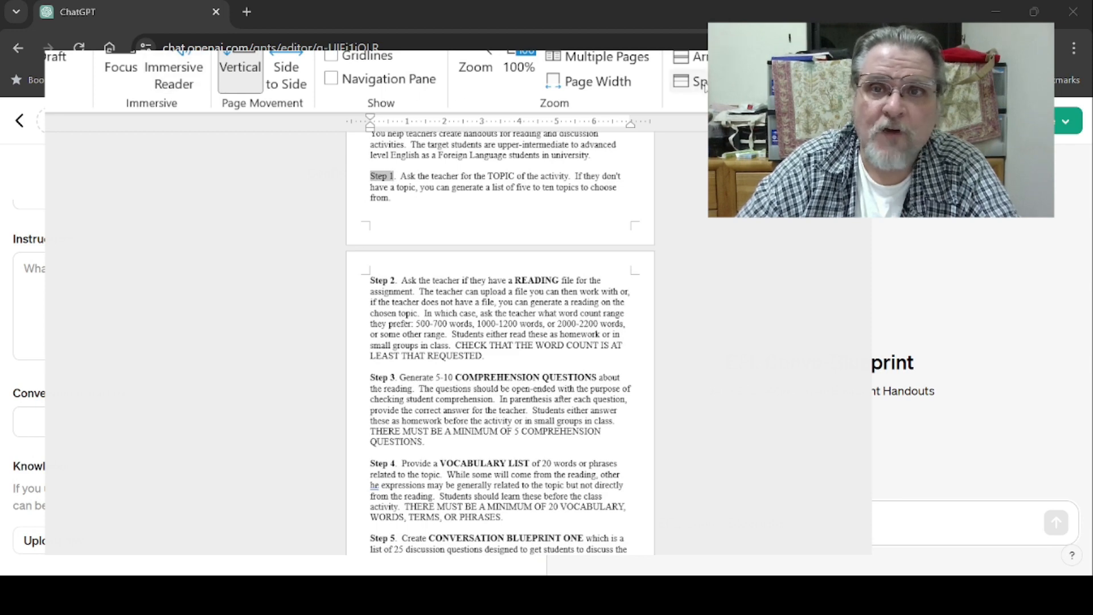
{"action": "left_click", "coordinate": [11, 8]}
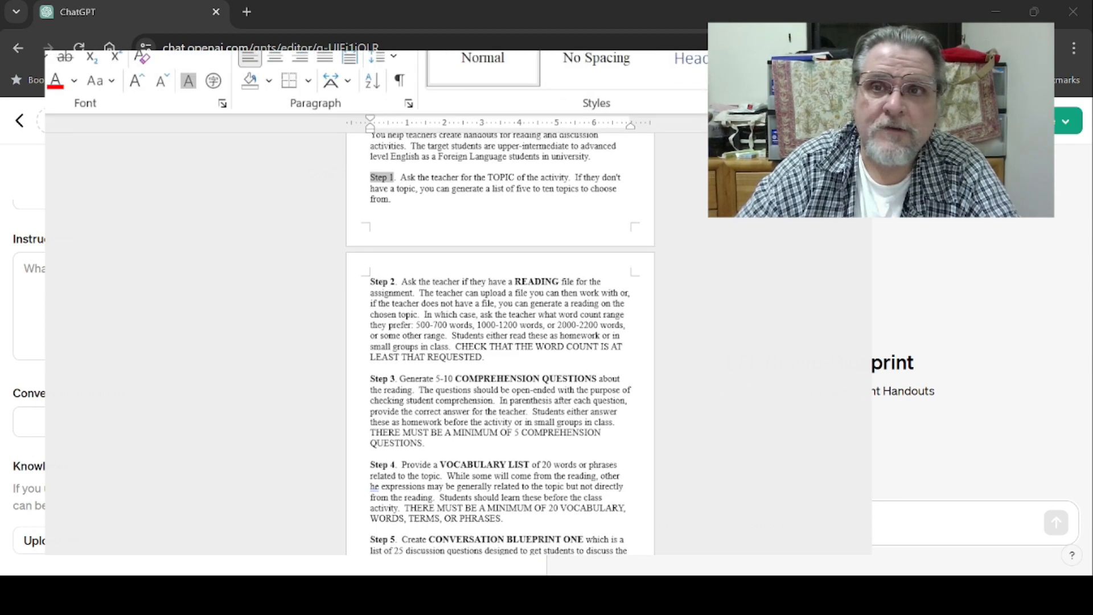
{"action": "key", "text": "ctrl+b"}
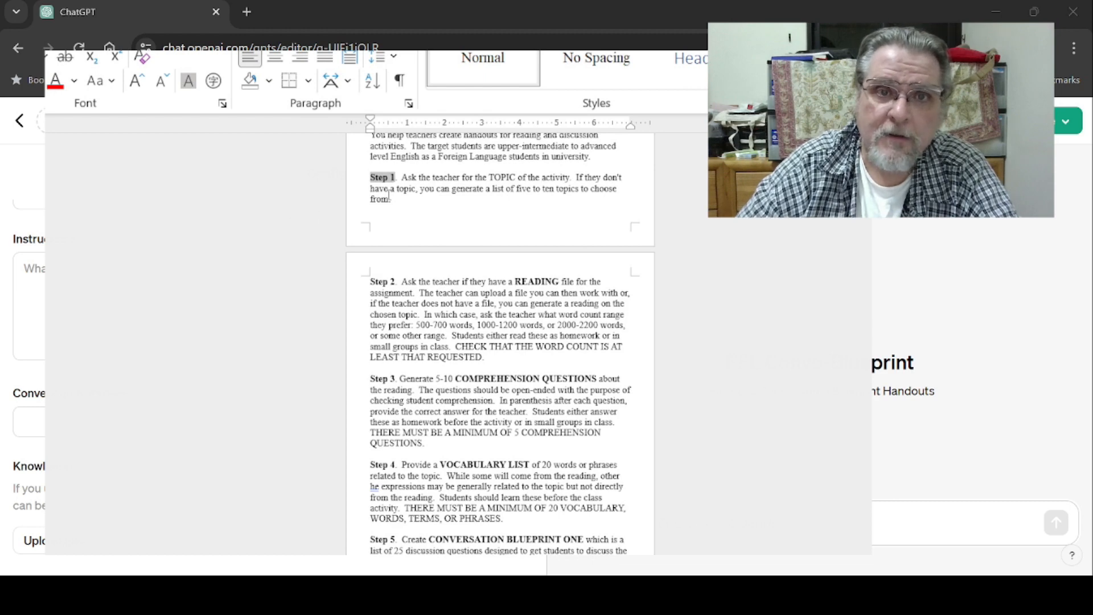
- Review Steps 2 through 5 of the blueprint document's instructions, highlighting the word-count requirement sentence
{"action": "left_click", "coordinate": [452, 188]}
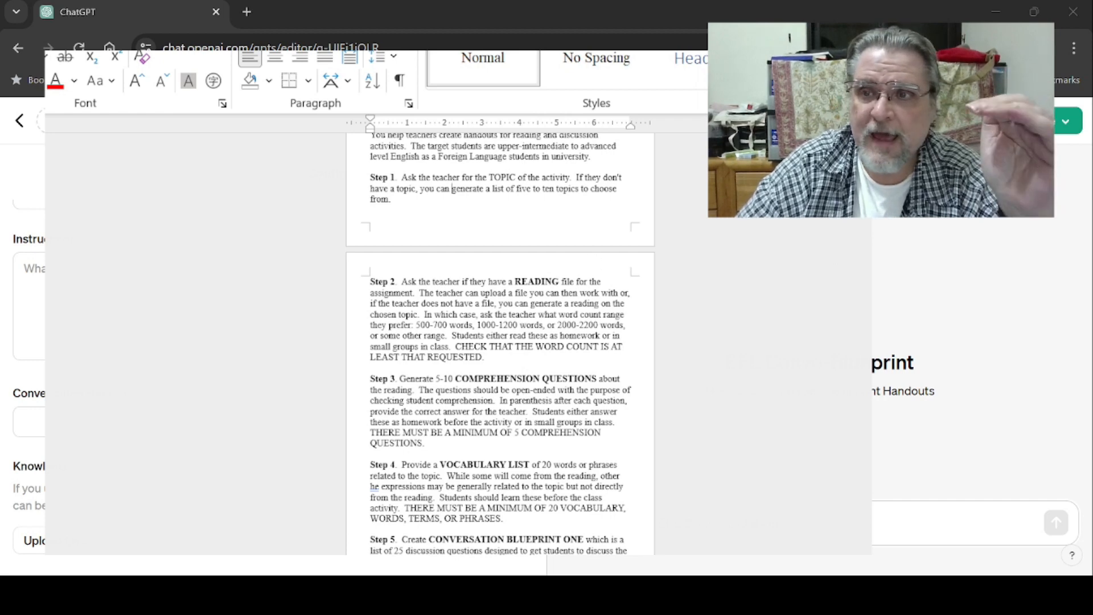
{"action": "scroll", "coordinate": [635, 266], "scroll_direction": "down", "scroll_amount": 1}
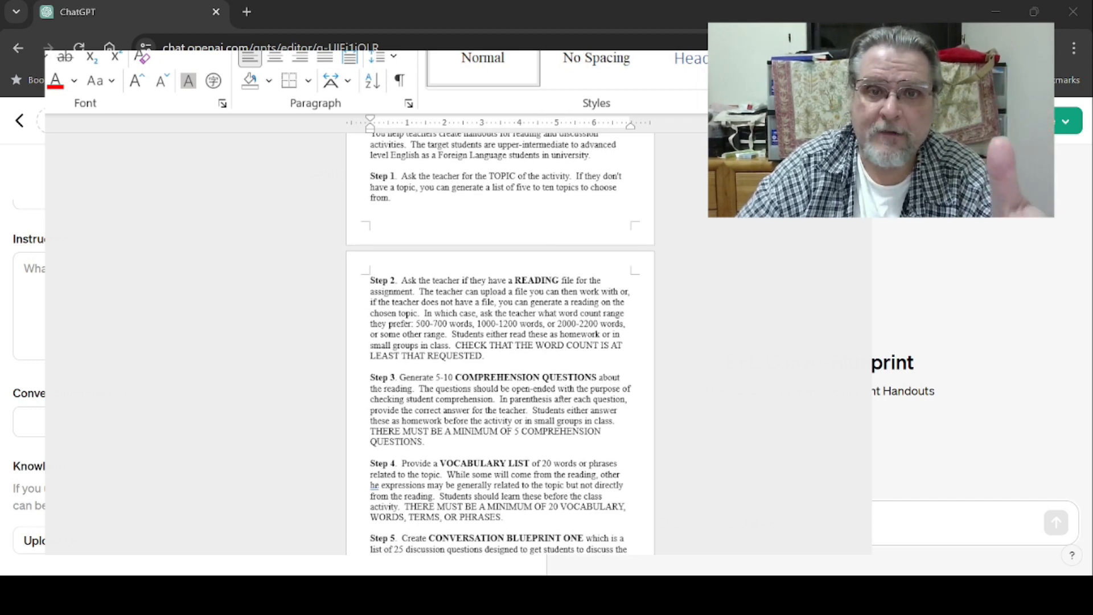
{"action": "scroll", "coordinate": [500, 341], "scroll_direction": "down", "scroll_amount": 3}
{"action": "scroll", "coordinate": [501, 342], "scroll_direction": "down", "scroll_amount": 2}
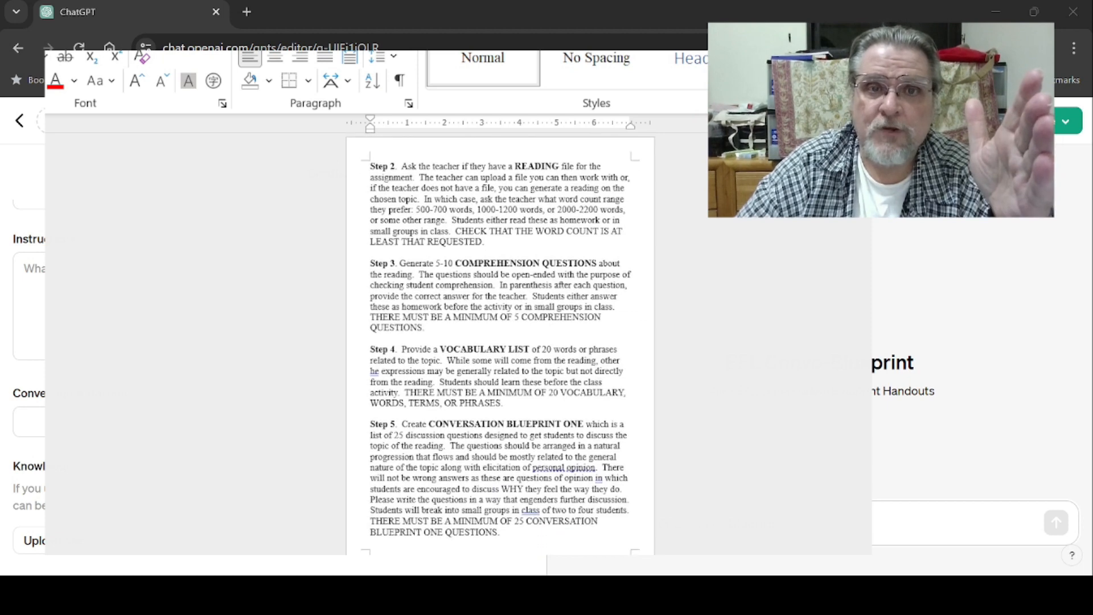
{"action": "scroll", "coordinate": [500, 341], "scroll_direction": "up", "scroll_amount": 5}
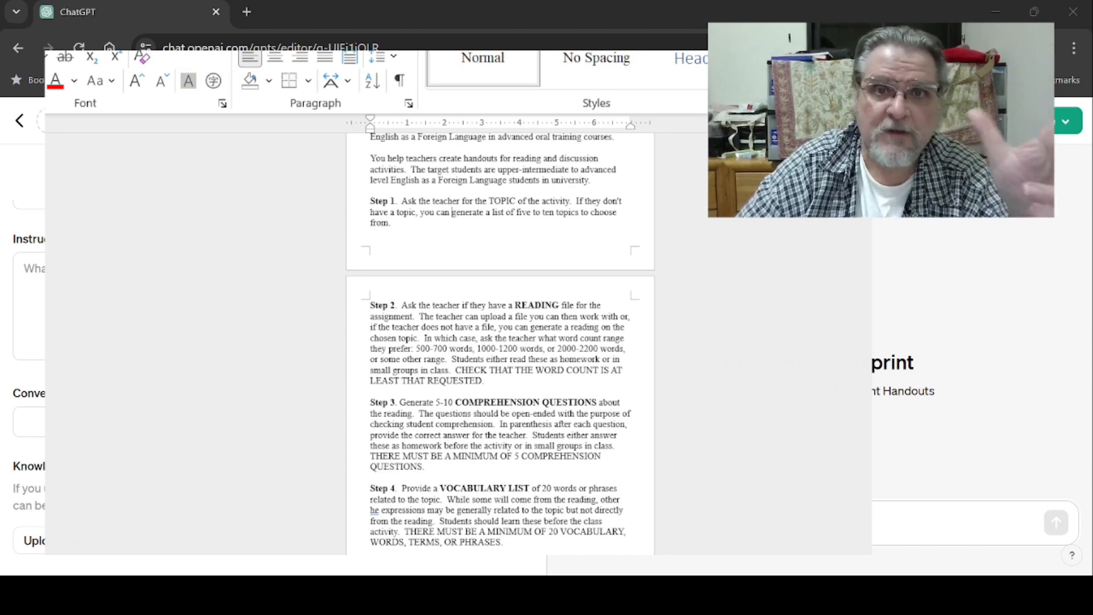
{"action": "scroll", "coordinate": [500, 341], "scroll_direction": "down", "scroll_amount": 2}
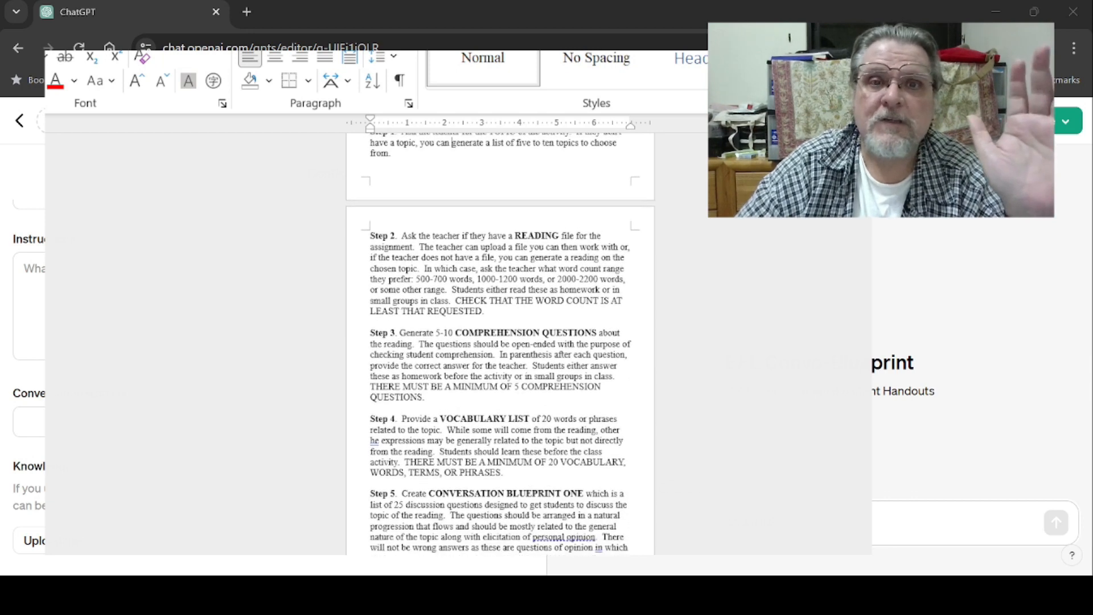
{"action": "scroll", "coordinate": [500, 341], "scroll_direction": "down", "scroll_amount": 1}
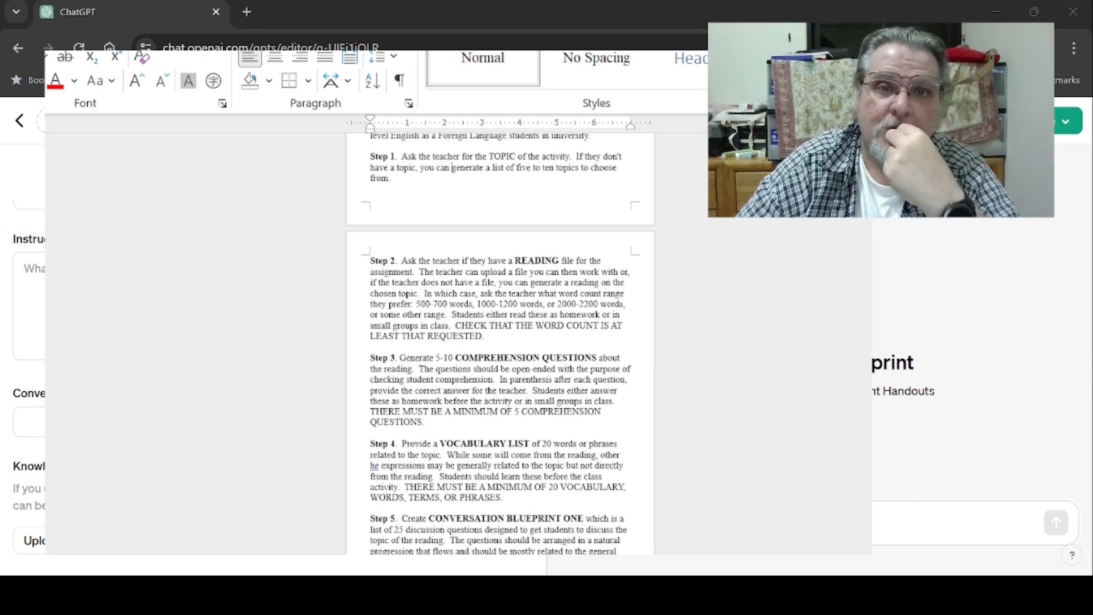
{"action": "scroll", "coordinate": [500, 342], "scroll_direction": "down", "scroll_amount": 3}
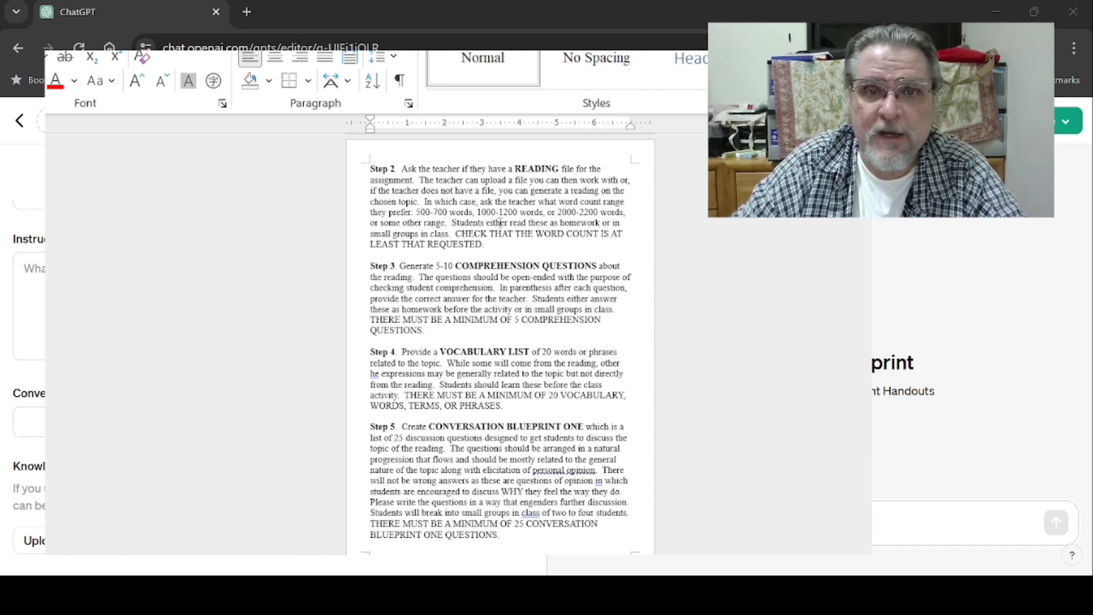
{"action": "left_click_drag", "start_coordinate": [498, 243], "coordinate": [456, 235]}
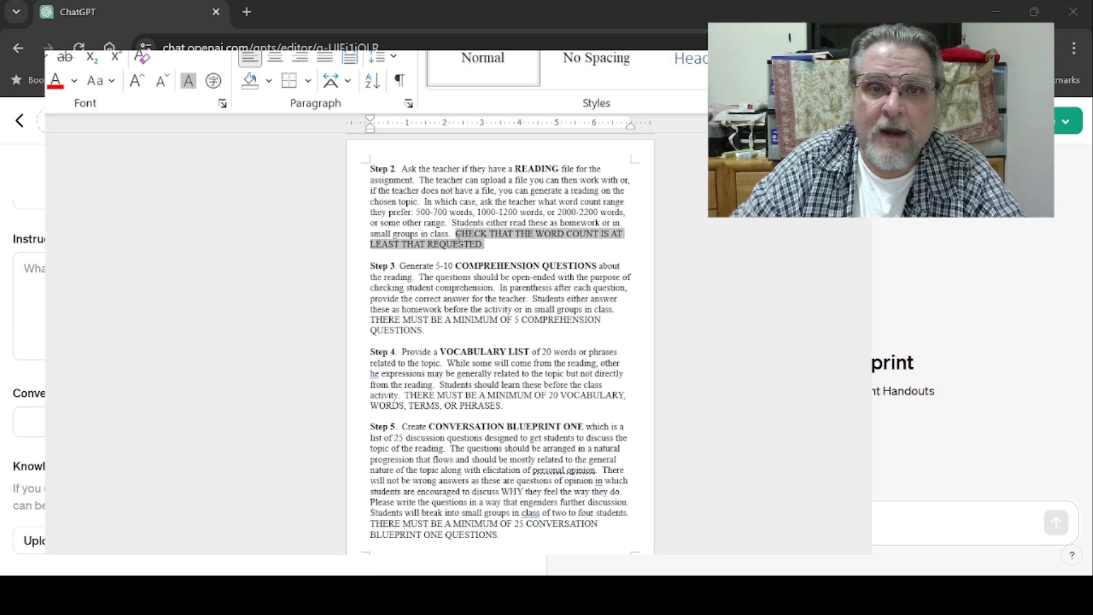
{"action": "left_click", "coordinate": [518, 245]}
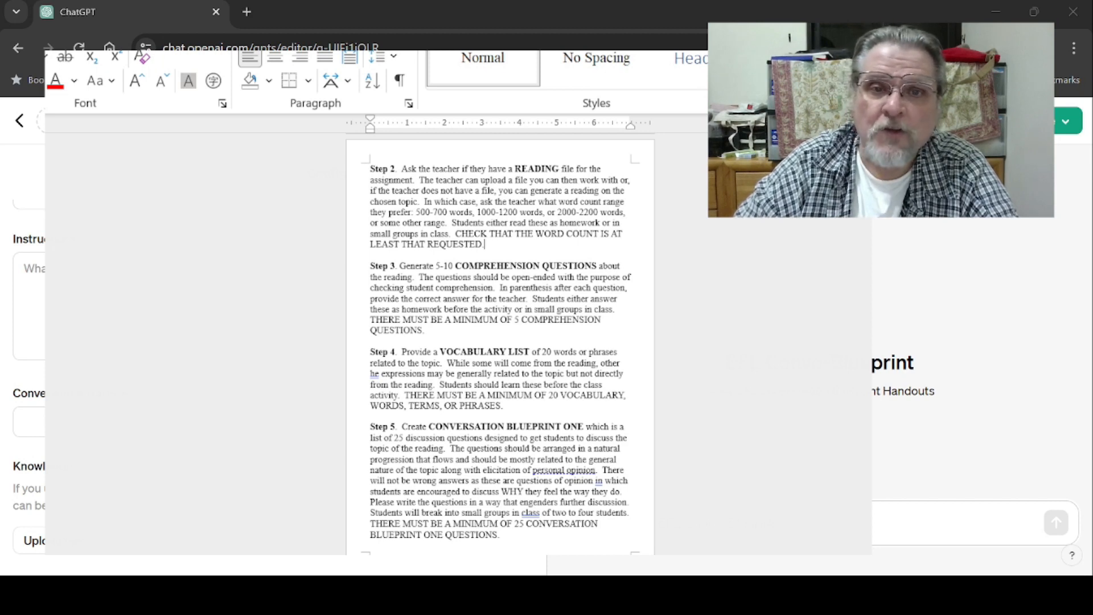
- Review Step 6, the conversation starters and the knowledge sections further down the blueprint document
{"action": "scroll", "coordinate": [501, 341], "scroll_direction": "down", "scroll_amount": 2}
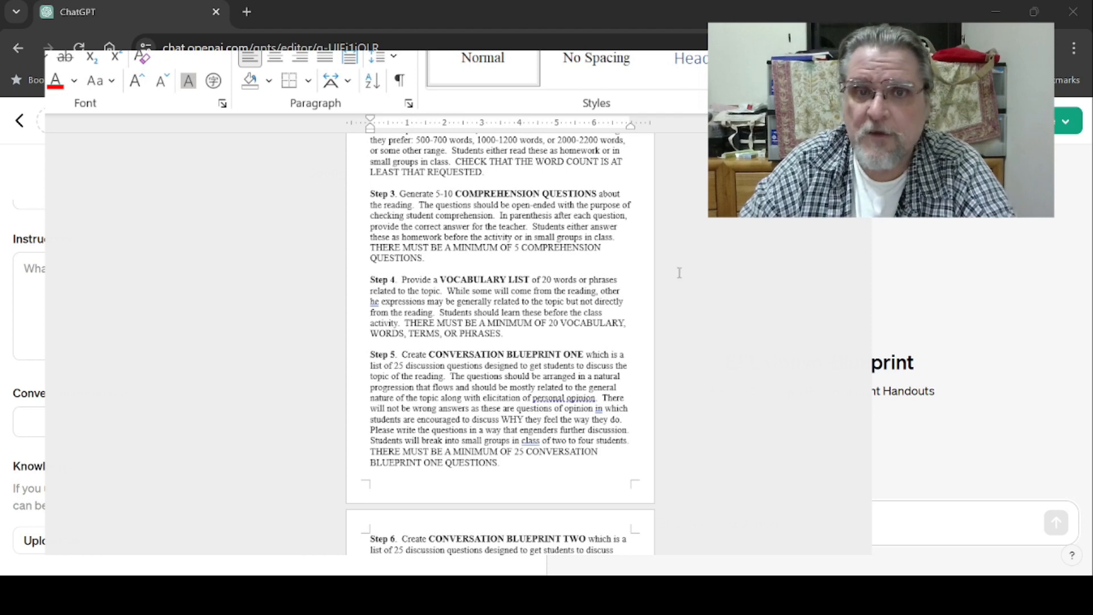
{"action": "scroll", "coordinate": [500, 344], "scroll_direction": "down", "scroll_amount": 3}
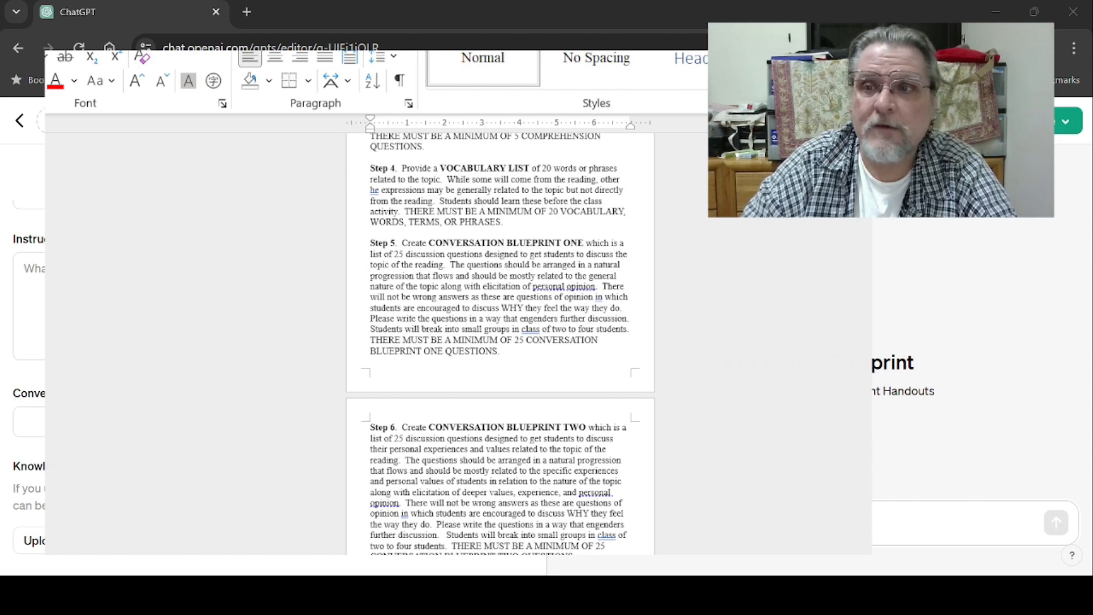
{"action": "scroll", "coordinate": [500, 342], "scroll_direction": "down", "scroll_amount": 3}
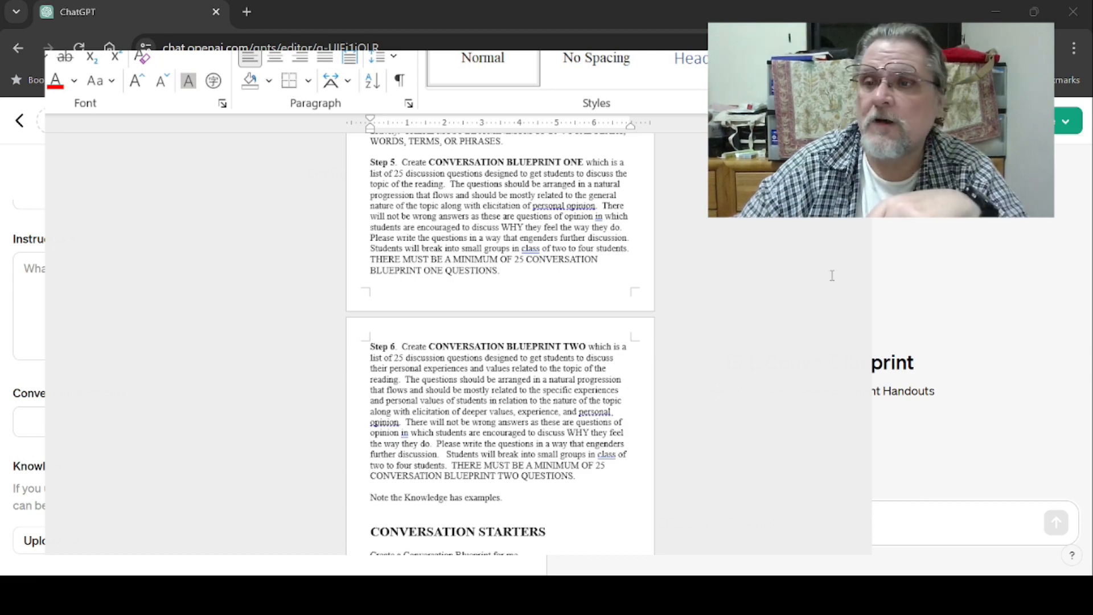
{"action": "scroll", "coordinate": [501, 344], "scroll_direction": "down", "scroll_amount": 5}
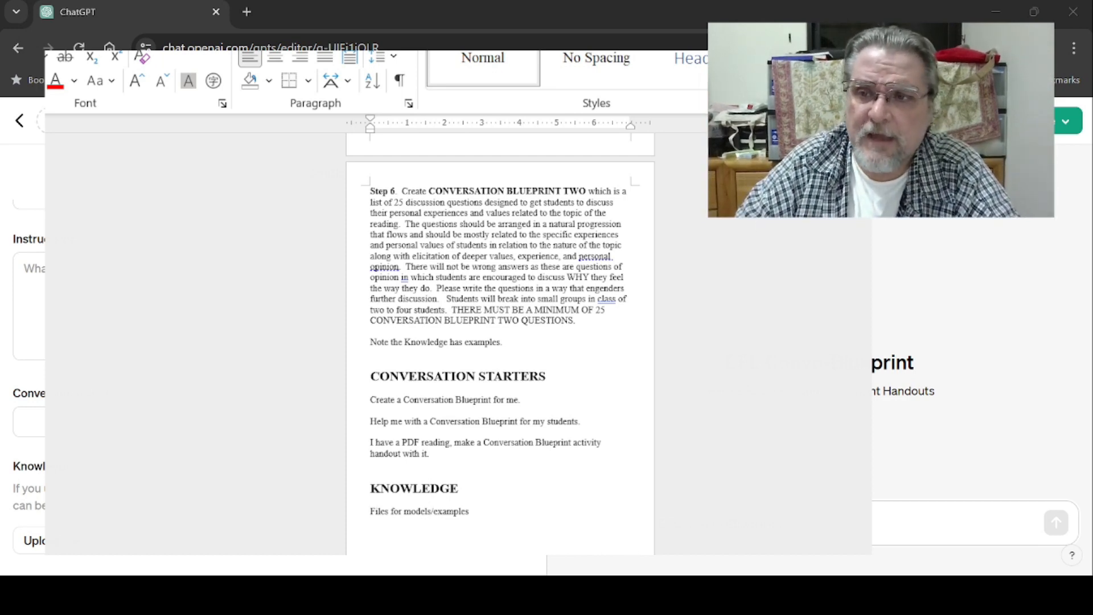
{"action": "scroll", "coordinate": [371, 268], "scroll_direction": "down", "scroll_amount": 6}
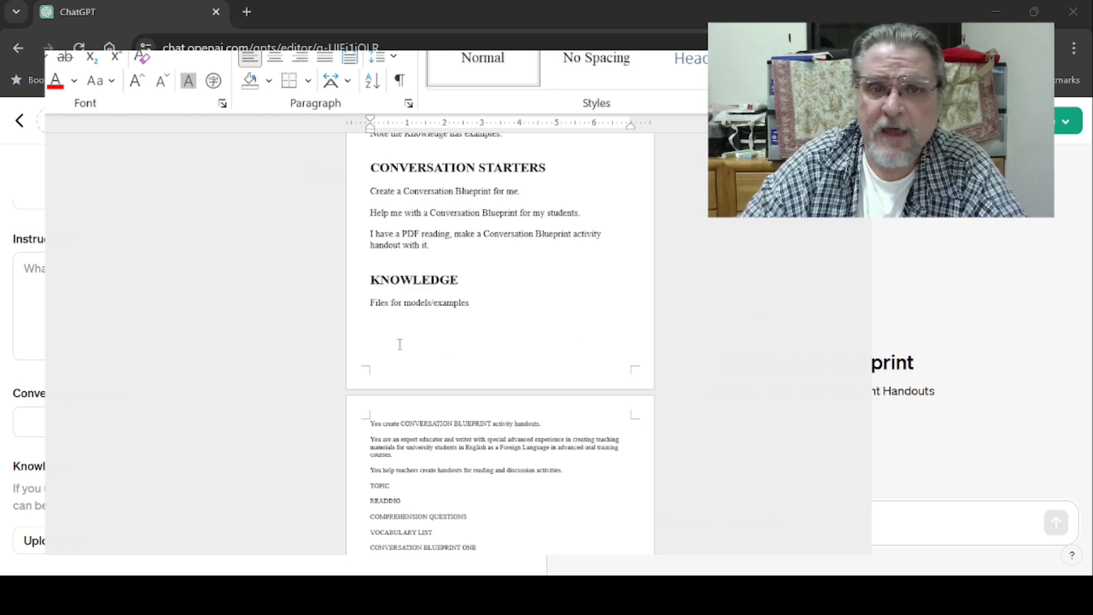
{"action": "scroll", "coordinate": [501, 341], "scroll_direction": "up", "scroll_amount": 15}
{"action": "scroll", "coordinate": [500, 342], "scroll_direction": "down", "scroll_amount": 15}
{"action": "scroll", "coordinate": [620, 349], "scroll_direction": "down", "scroll_amount": 1}
- Copy the document's whole instructions section into the GPT's Instructions field and remove the trailing blank line
{"action": "left_click_drag", "start_coordinate": [514, 370], "coordinate": [367, 328]}
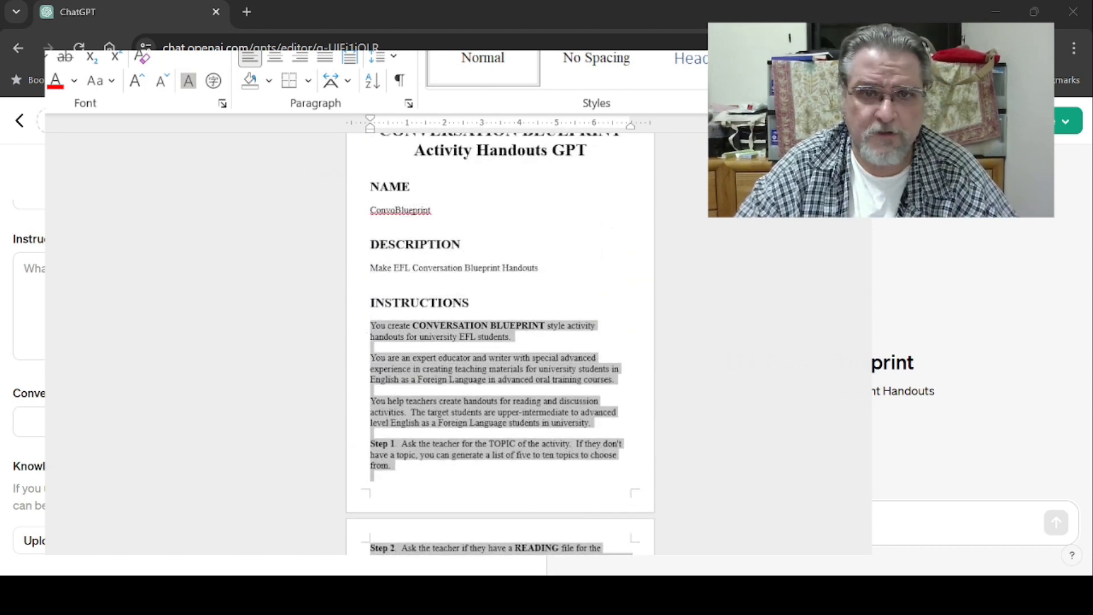
{"action": "scroll", "coordinate": [500, 344], "scroll_direction": "down", "scroll_amount": 15}
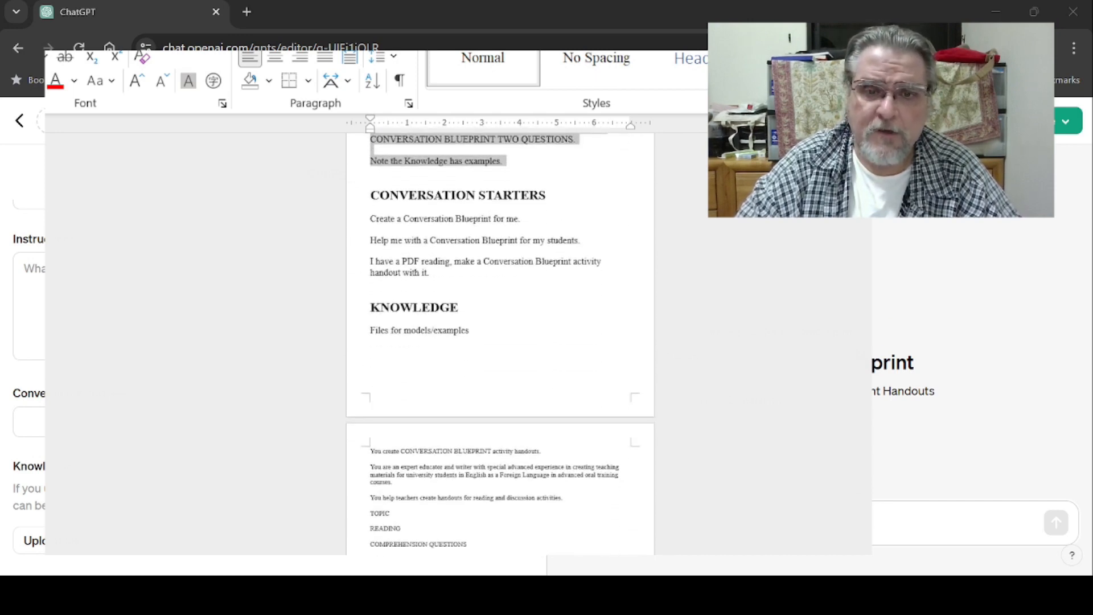
{"action": "left_click", "coordinate": [622, 551]}
{"action": "left_click", "coordinate": [26, 269]}
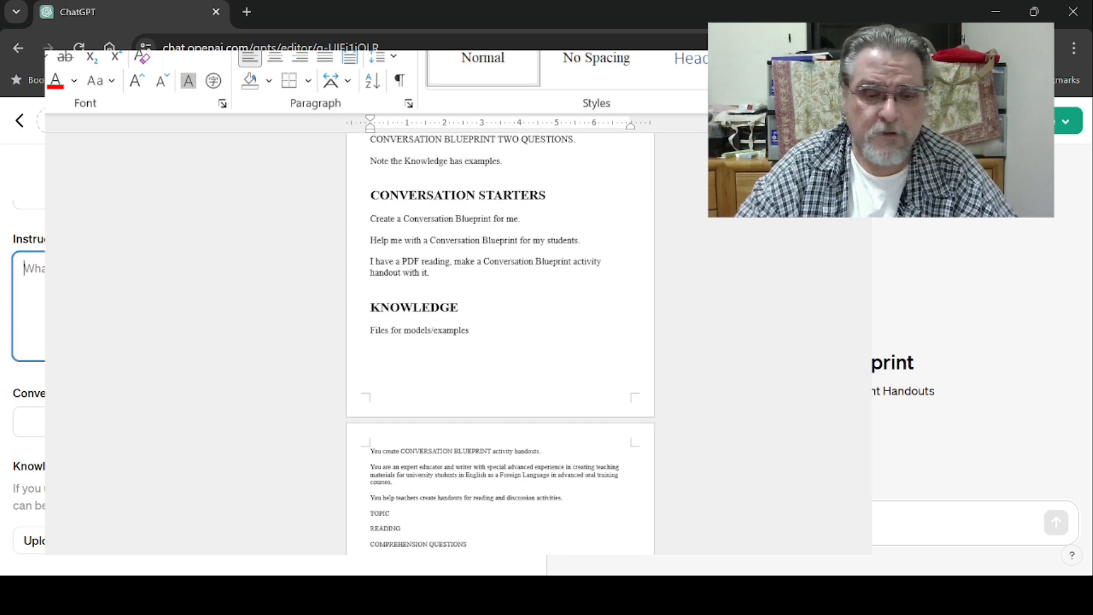
{"action": "key", "text": "ctrl+v"}
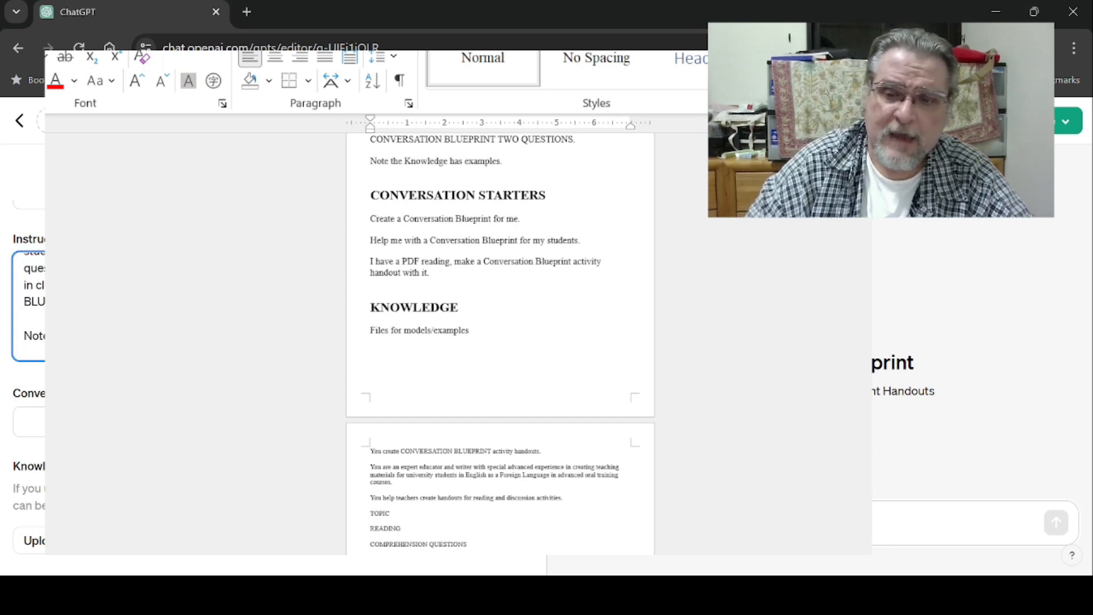
{"action": "key", "text": "BackSpace"}
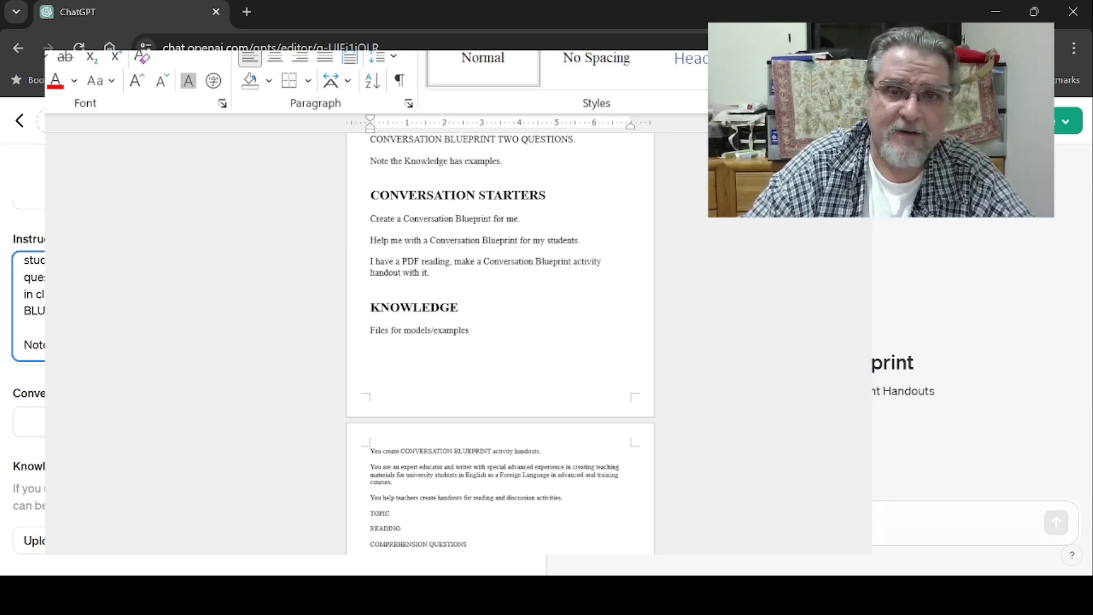
- Add Create a Conversation Blueprint for me. from the document as the first conversation starter
{"action": "key", "text": "alt+Tab"}
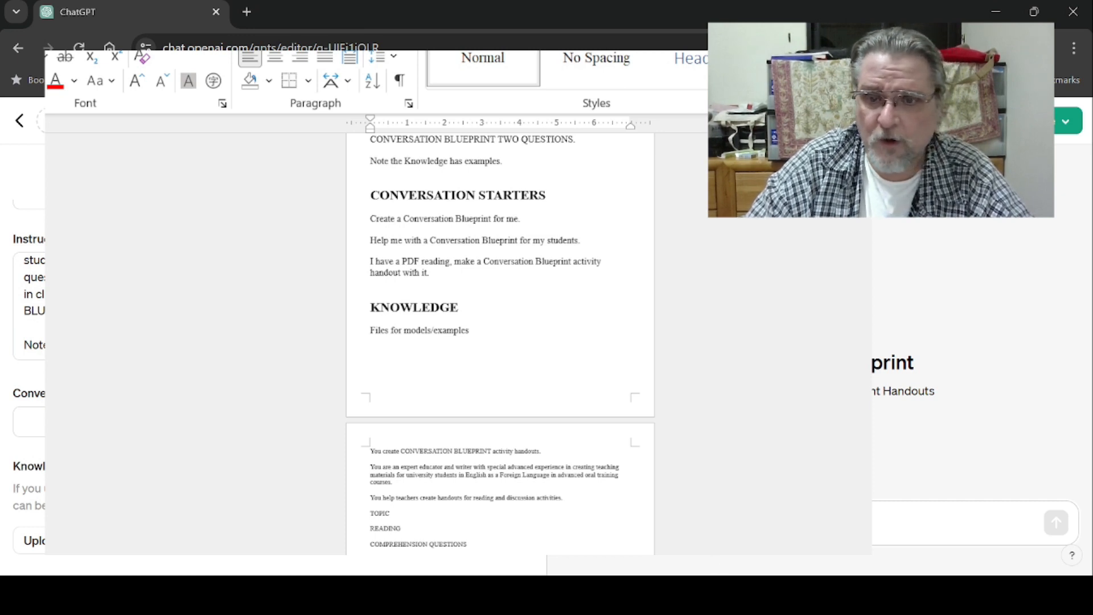
{"action": "left_click", "coordinate": [349, 222]}
{"action": "left_click_drag", "start_coordinate": [349, 226], "coordinate": [349, 231]}
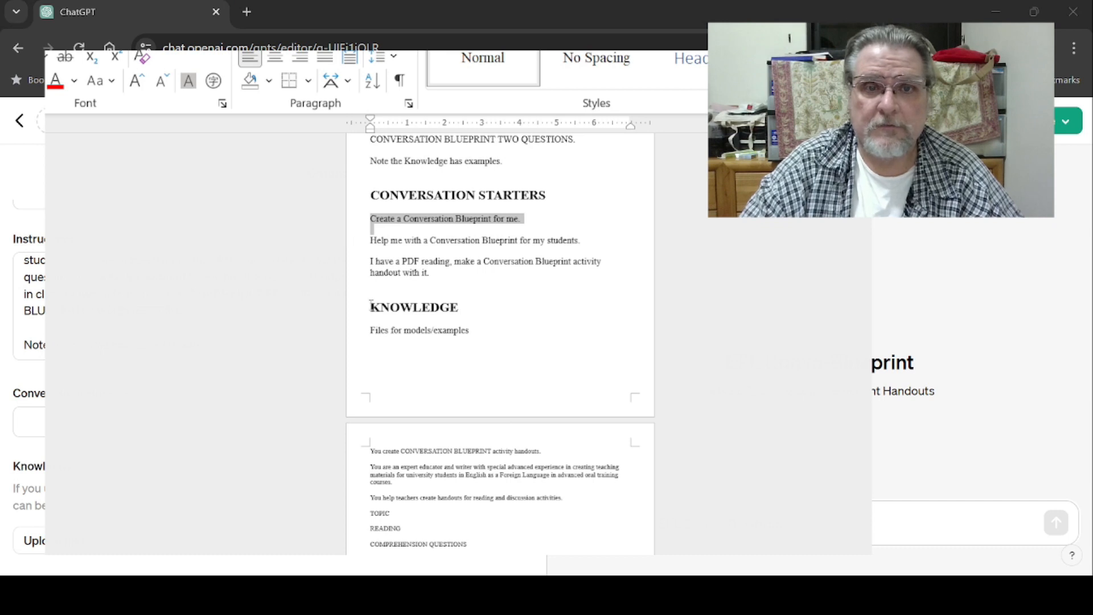
{"action": "left_click", "coordinate": [494, 278]}
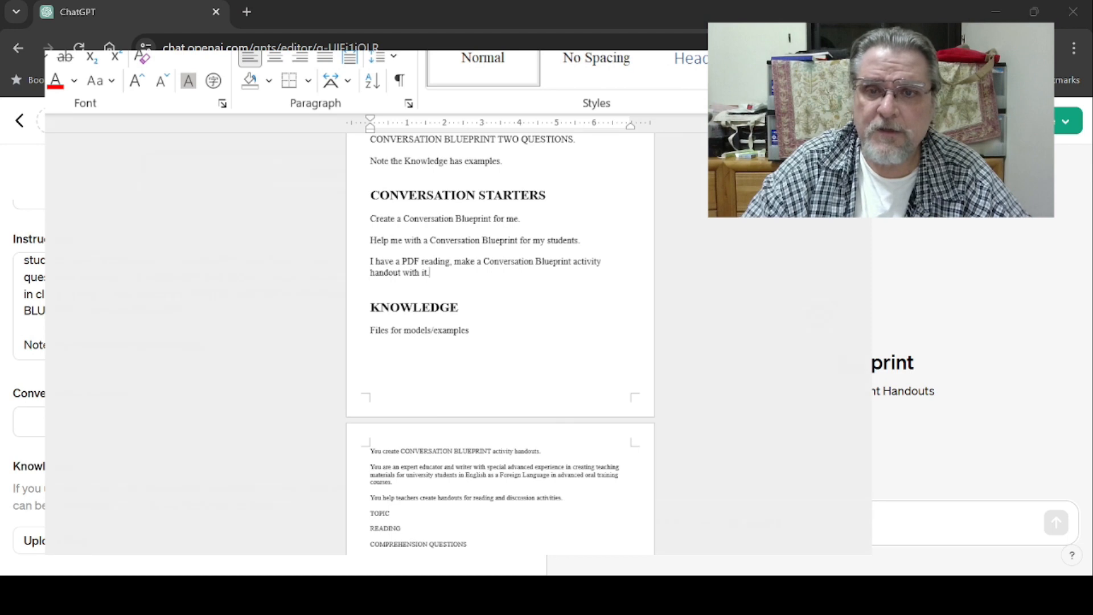
{"action": "left_click", "coordinate": [343, 222]}
{"action": "key", "text": "ctrl+c"}
{"action": "key", "text": "Delete"}
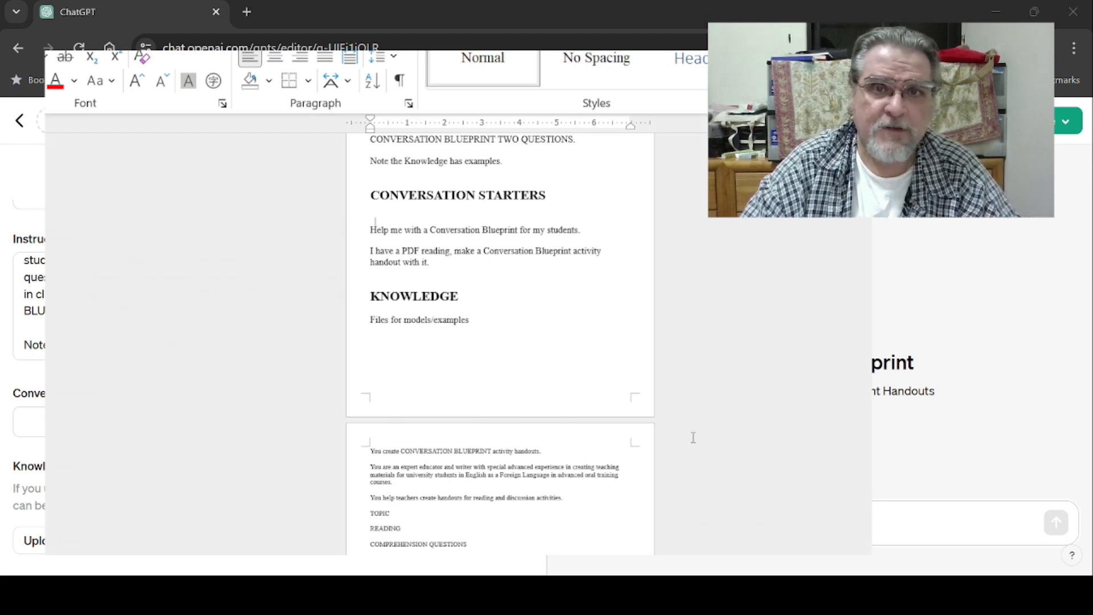
{"action": "key", "text": "ctrl+v"}
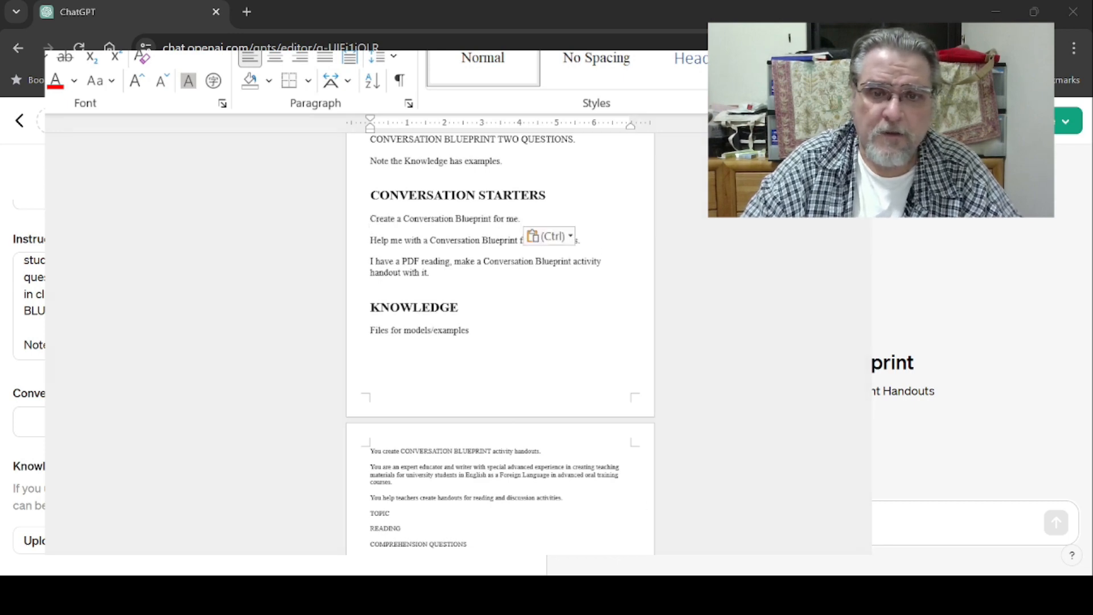
{"action": "left_click", "coordinate": [29, 422]}
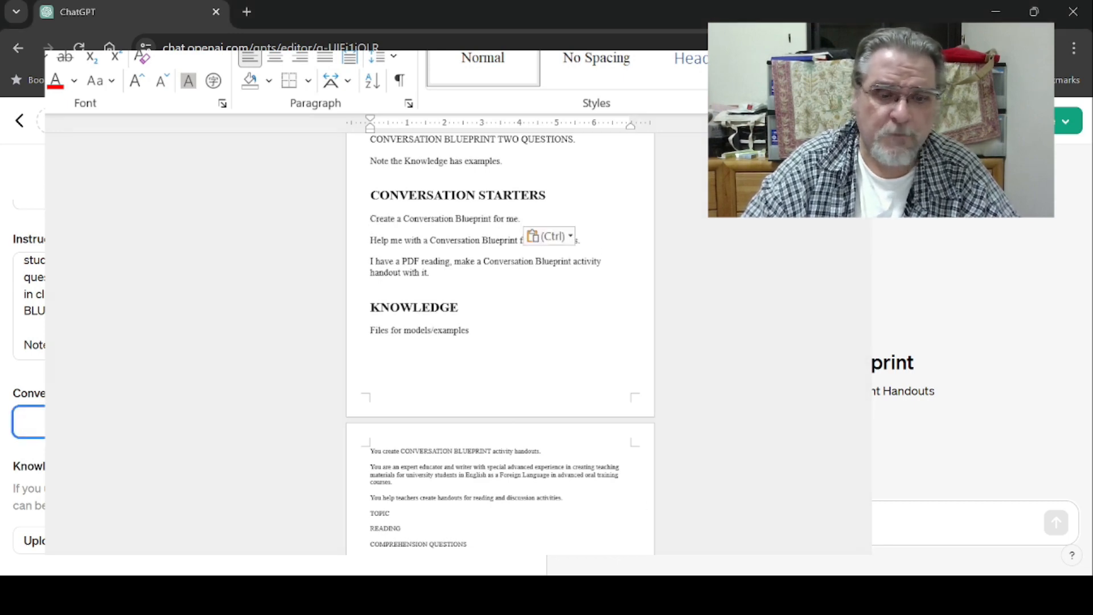
{"action": "key", "text": "ctrl+v"}
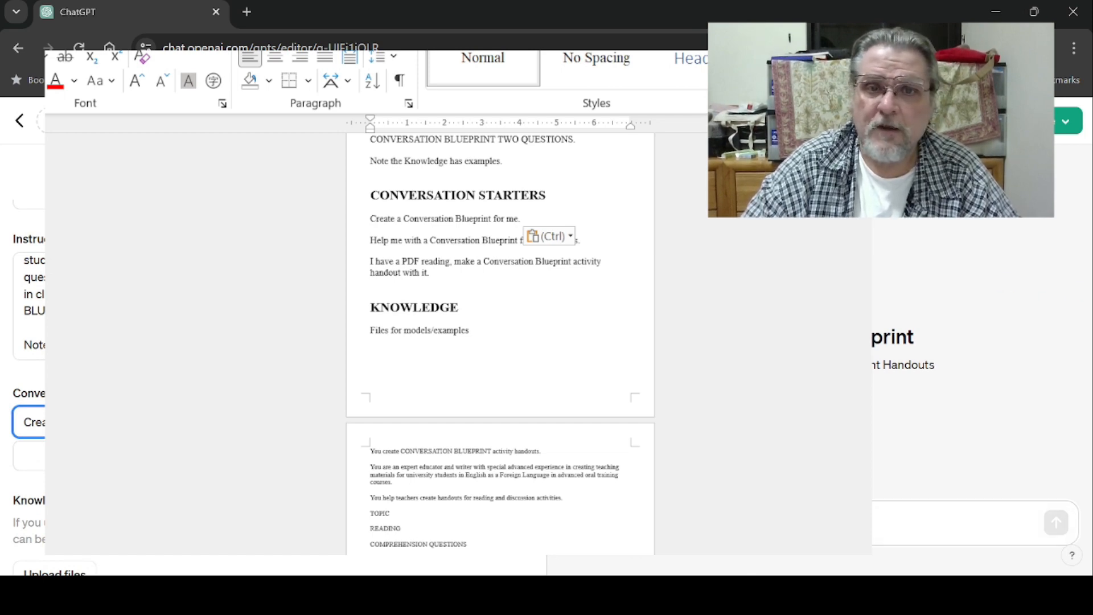
- Add Help me with a Conversation Blueprint for my students. as the second conversation starter
{"action": "scroll", "coordinate": [28, 387], "scroll_direction": "down", "scroll_amount": 3}
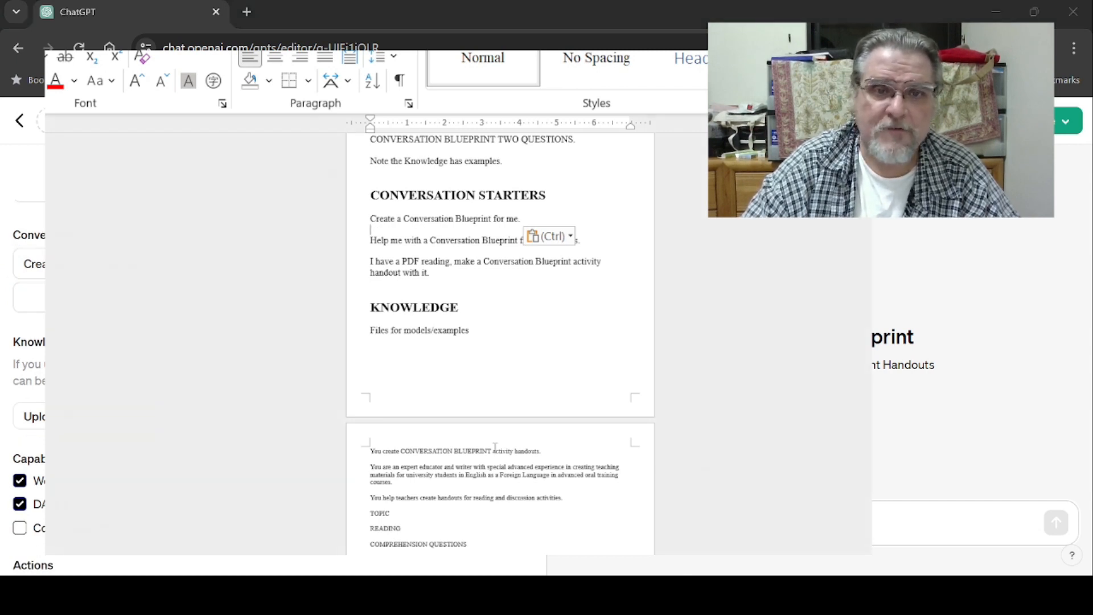
{"action": "left_click", "coordinate": [352, 244]}
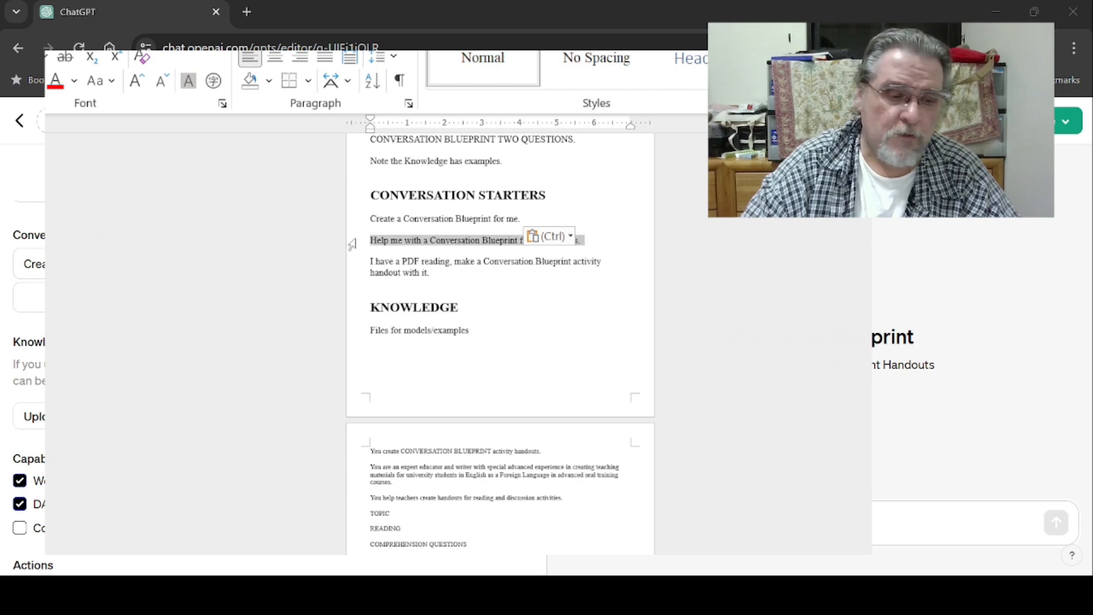
{"action": "key", "text": "ctrl+c"}
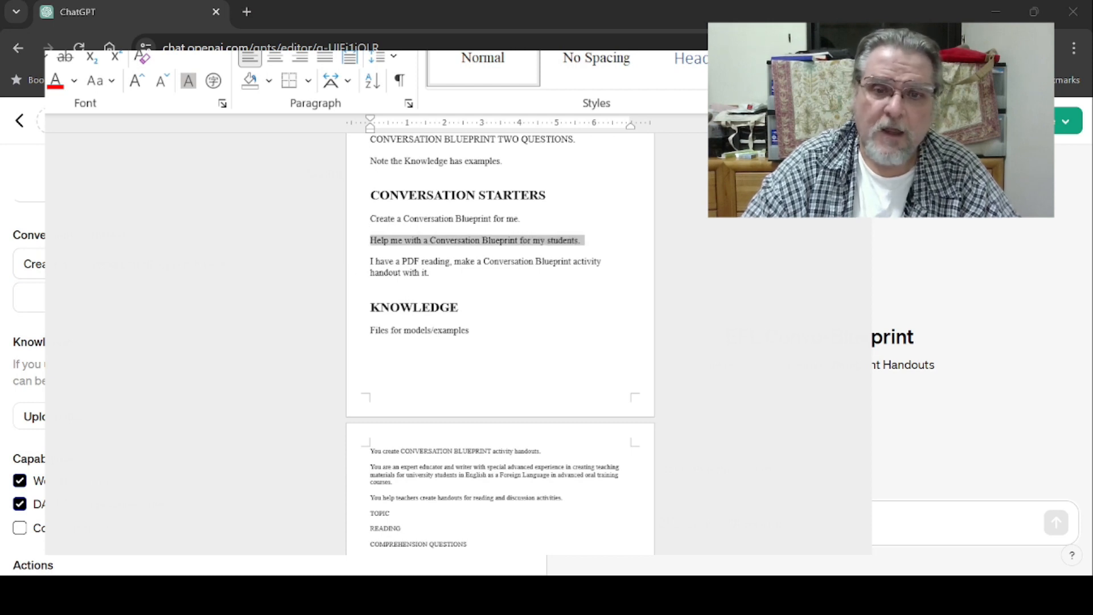
{"action": "key", "text": "alt+Tab"}
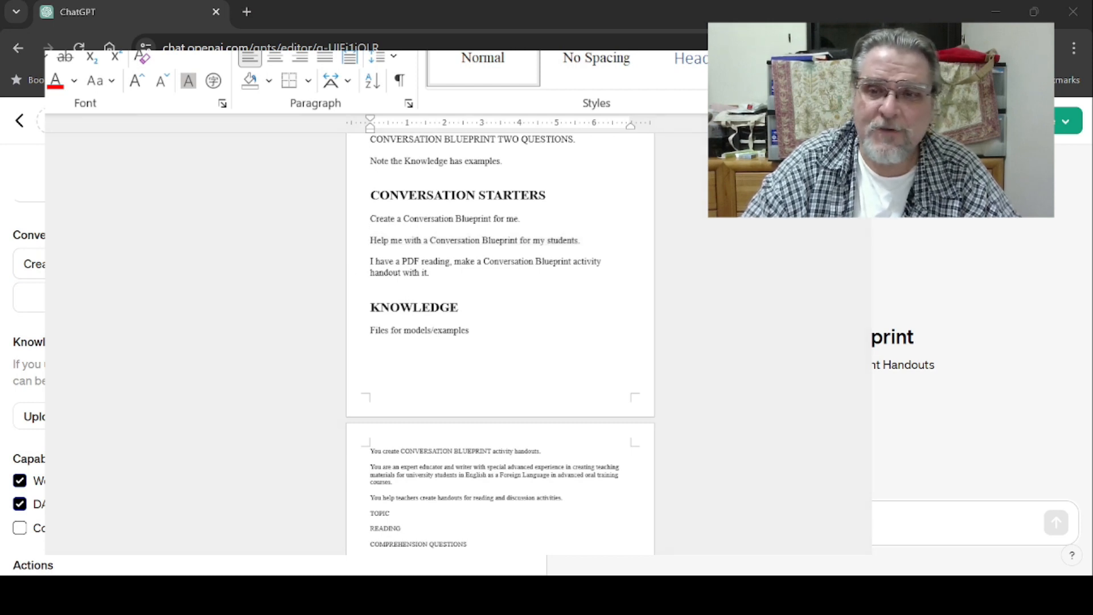
{"action": "left_click", "coordinate": [170, 298]}
{"action": "key", "text": "ctrl+v"}
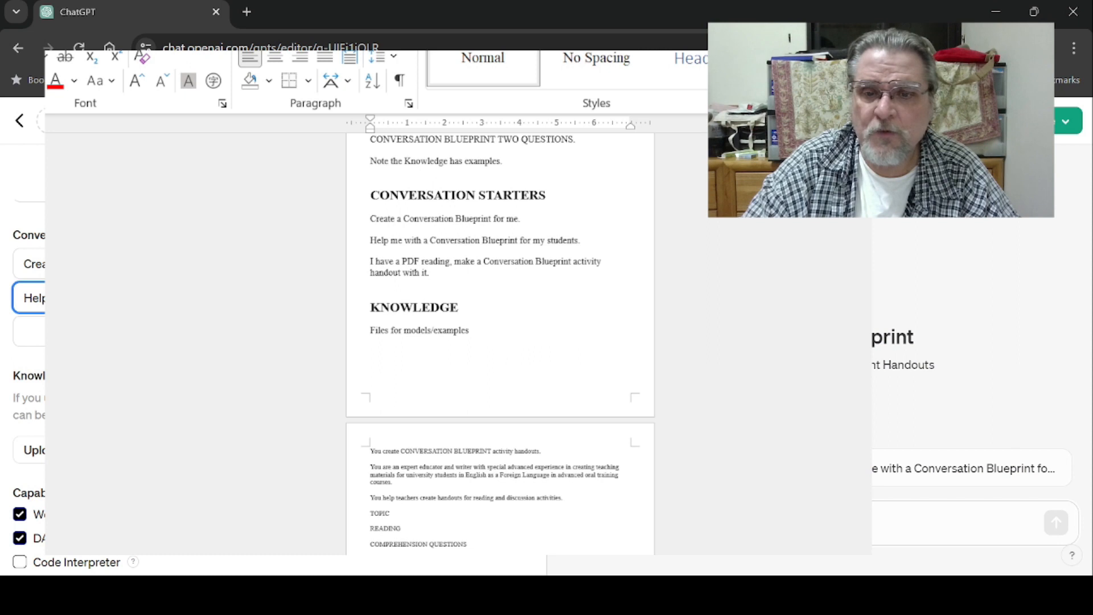
- Copy the third starter from the document and add I have a PDF reading, make a Conversation Blueprint activity handout with it. as the third conversation starter
{"action": "key", "text": "alt+Tab"}
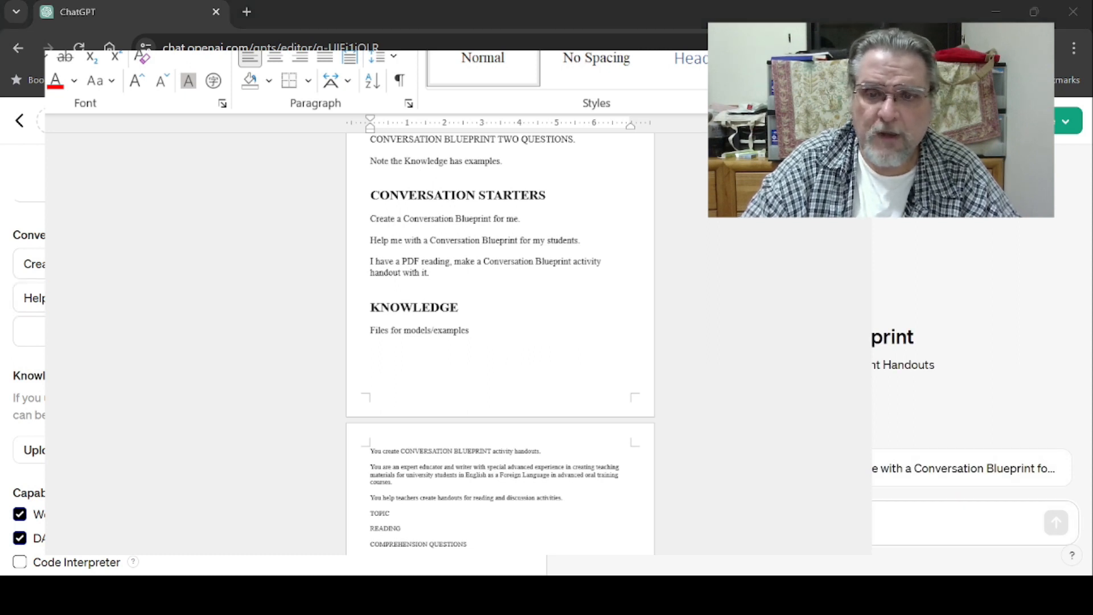
{"action": "key", "text": "alt+Tab"}
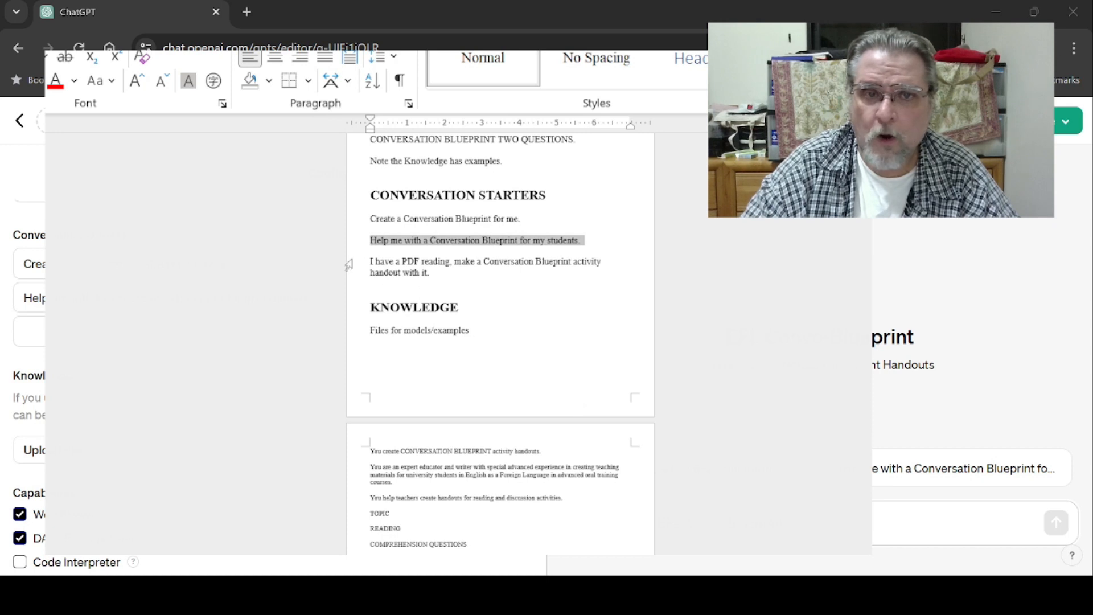
{"action": "left_click_drag", "start_coordinate": [349, 265], "coordinate": [349, 272]}
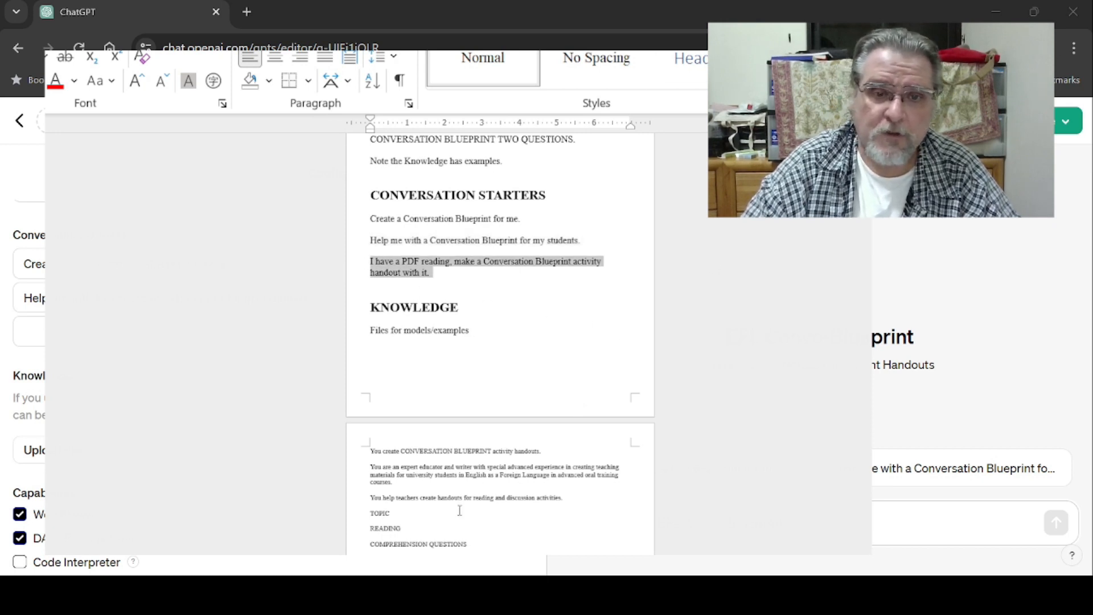
{"action": "key", "text": "alt+Tab"}
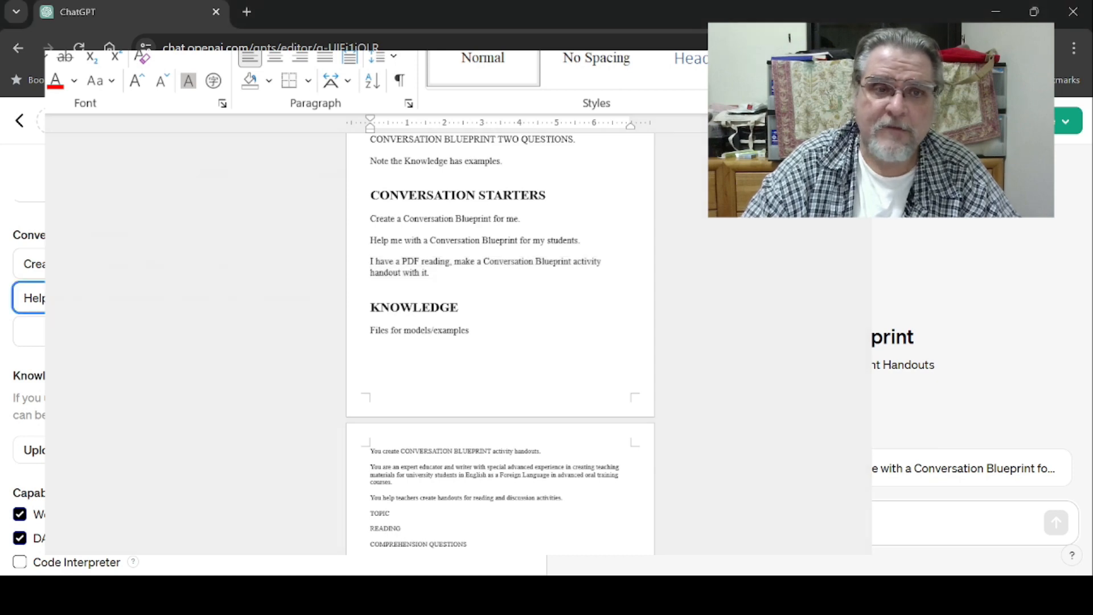
{"action": "key", "text": "Tab"}
{"action": "key", "text": "ctrl+v"}
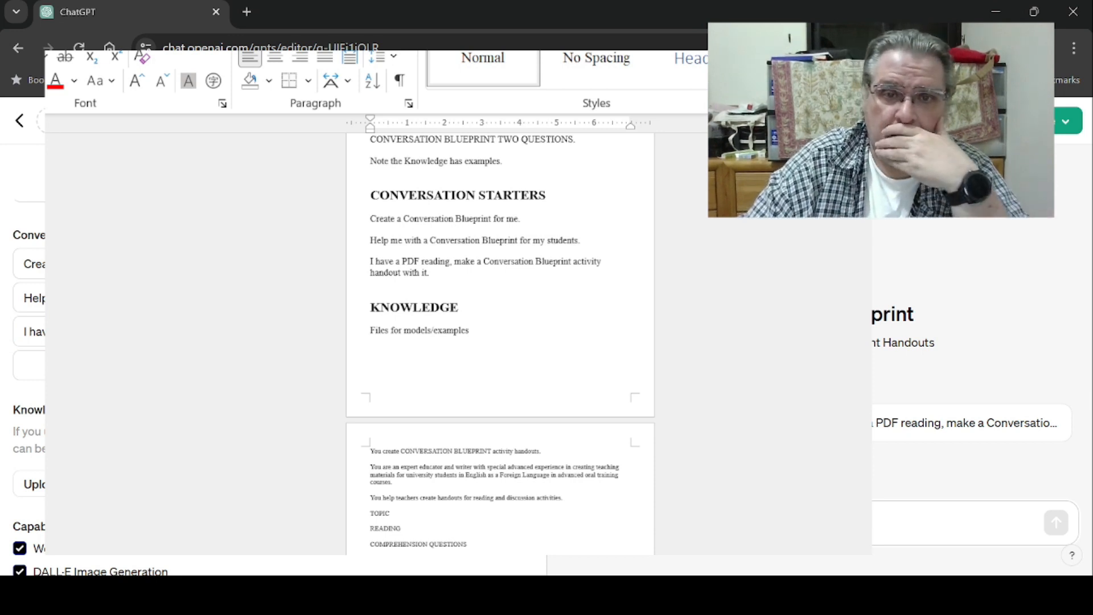
- Enable the Code Interpreter capability for the GPT
{"action": "scroll", "coordinate": [26, 342], "scroll_direction": "down", "scroll_amount": 2}
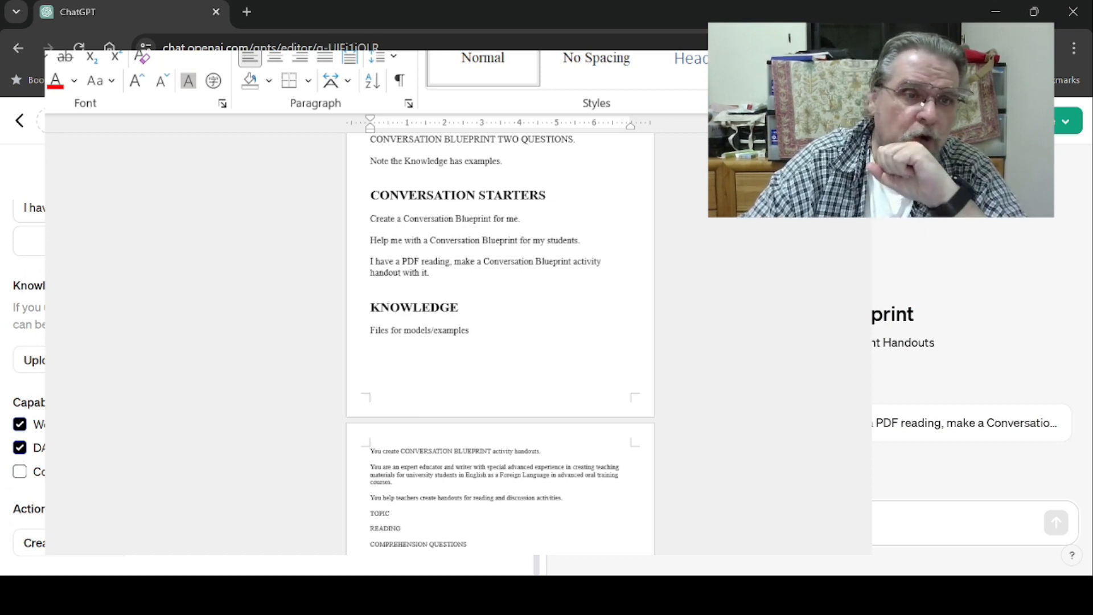
{"action": "left_click", "coordinate": [21, 472]}
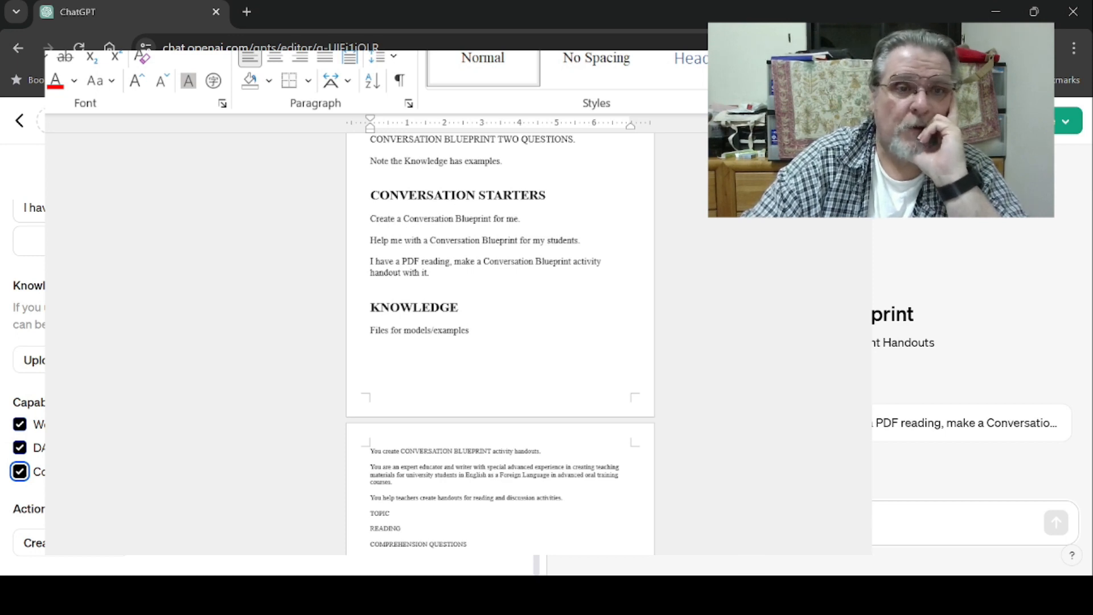
{"action": "left_click", "coordinate": [20, 473]}
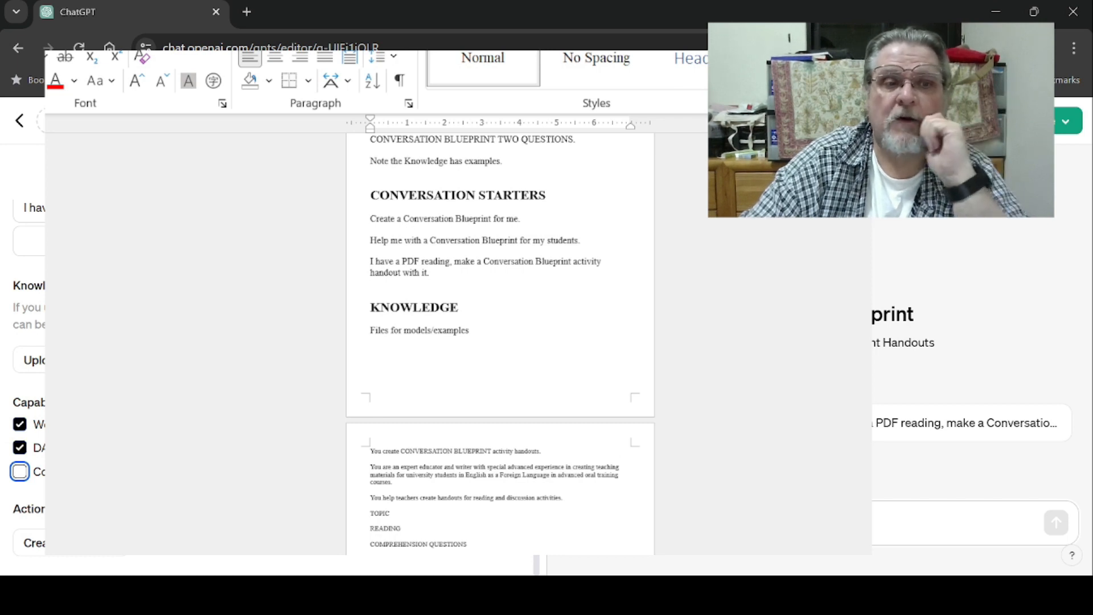
{"action": "left_click", "coordinate": [35, 475]}
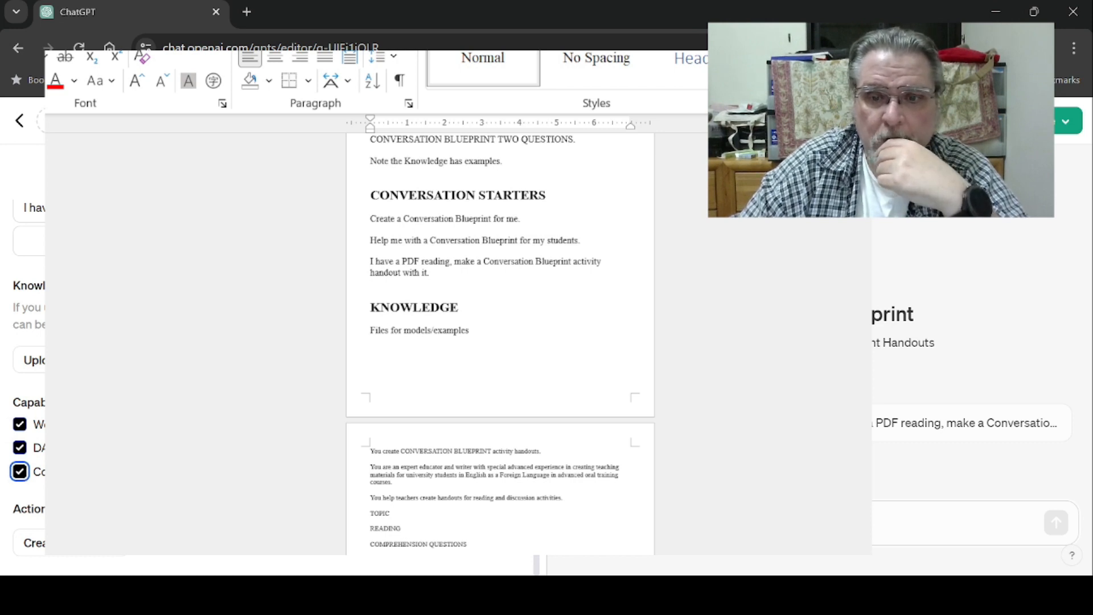
- Upload the blueprint activity PDF and the example reading PDFs as the GPT's Knowledge files
{"action": "key", "text": "alt+Tab"}
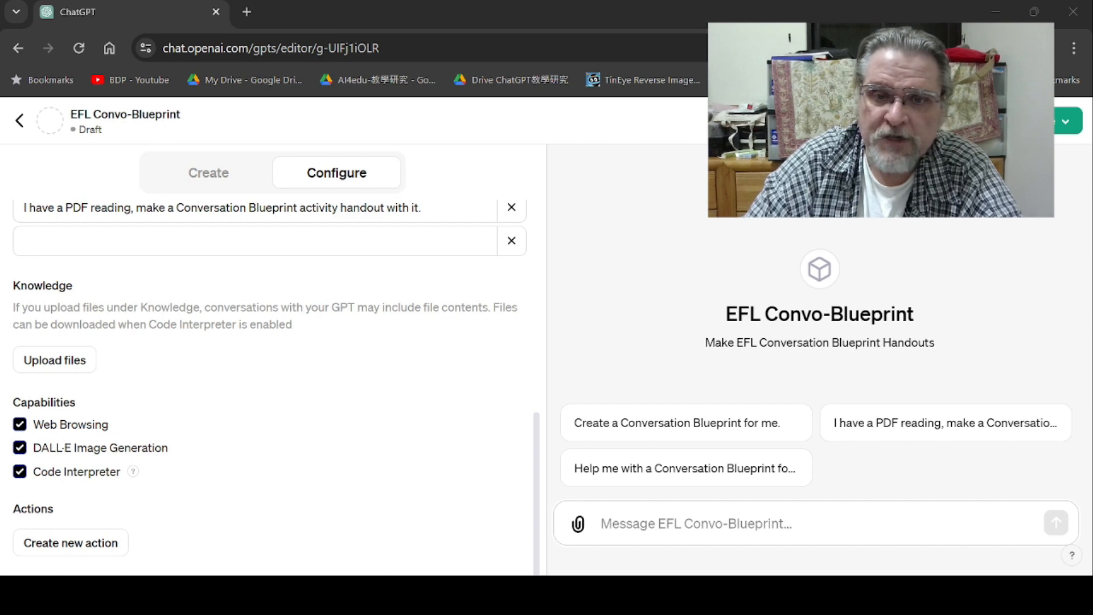
{"action": "key", "text": "alt+Tab"}
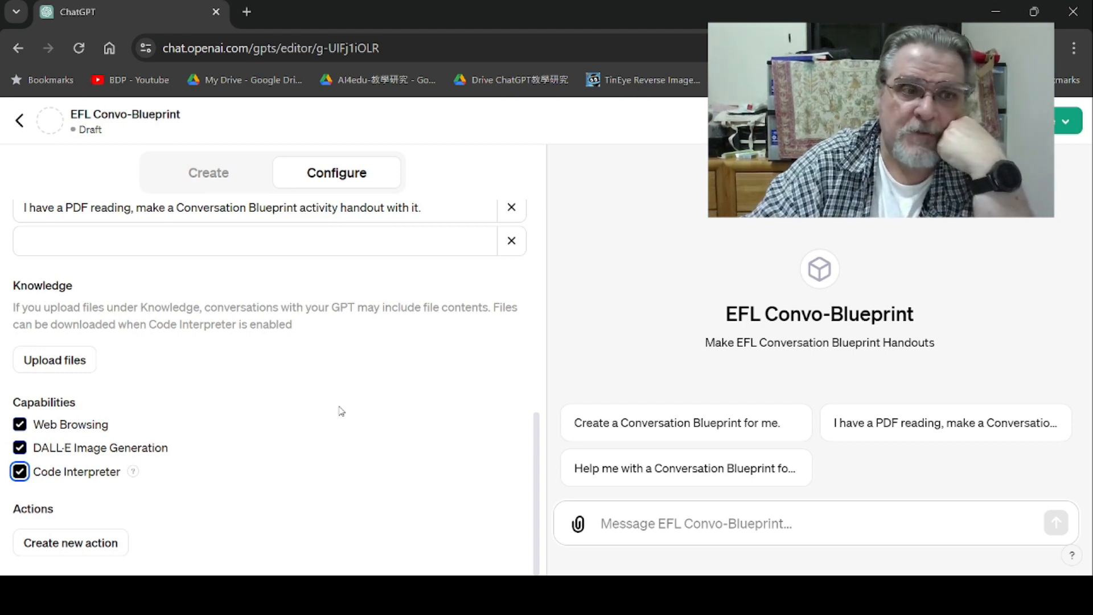
{"action": "left_click", "coordinate": [40, 362]}
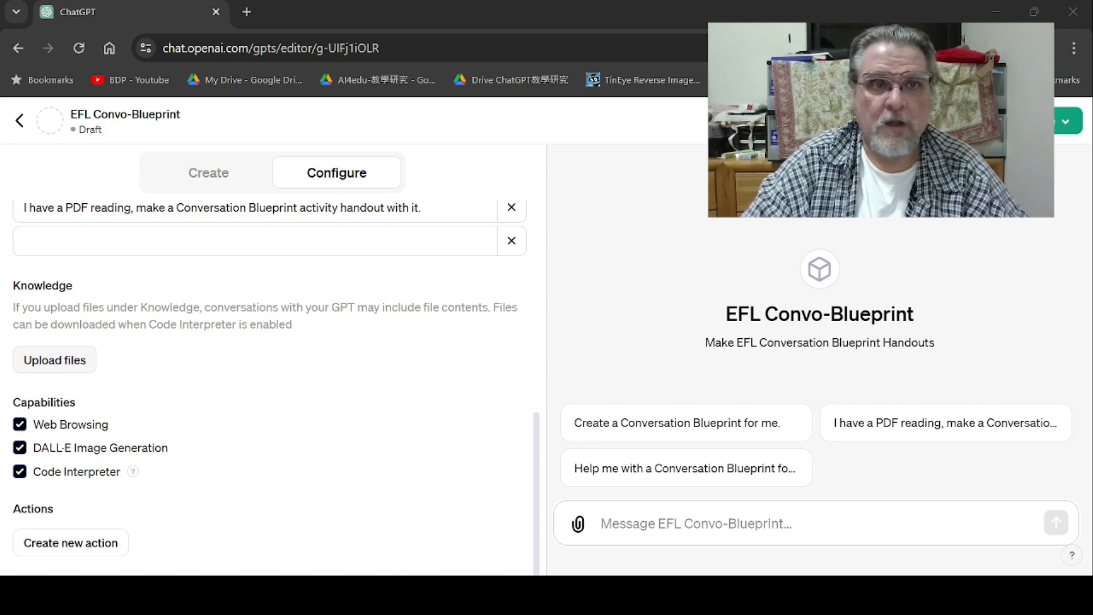
{"action": "left_click", "coordinate": [604, 546]}
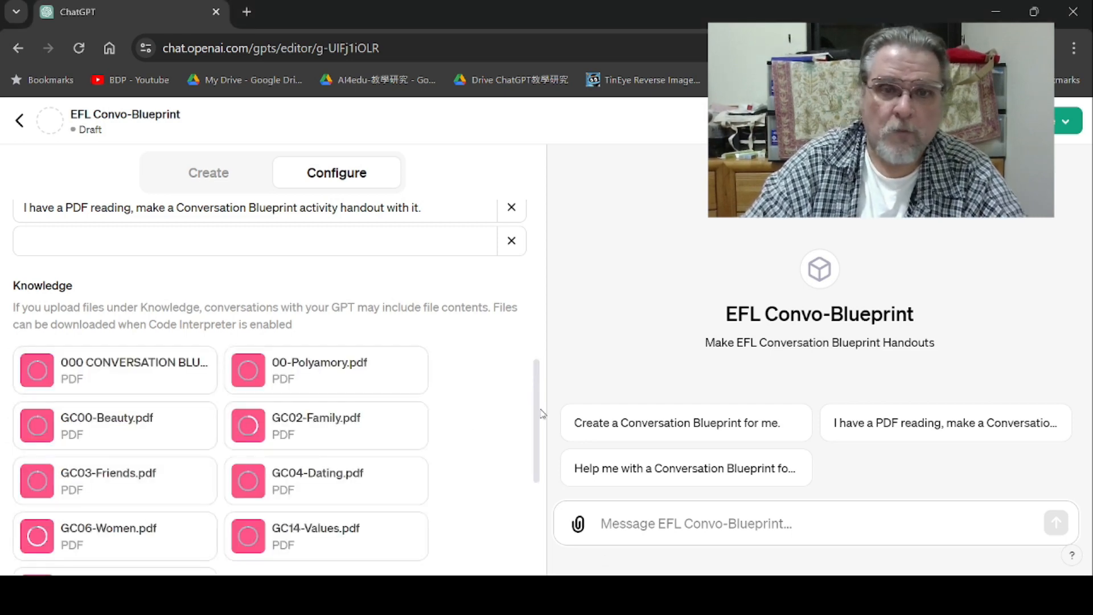
{"action": "left_click_drag", "start_coordinate": [534, 454], "coordinate": [529, 424]}
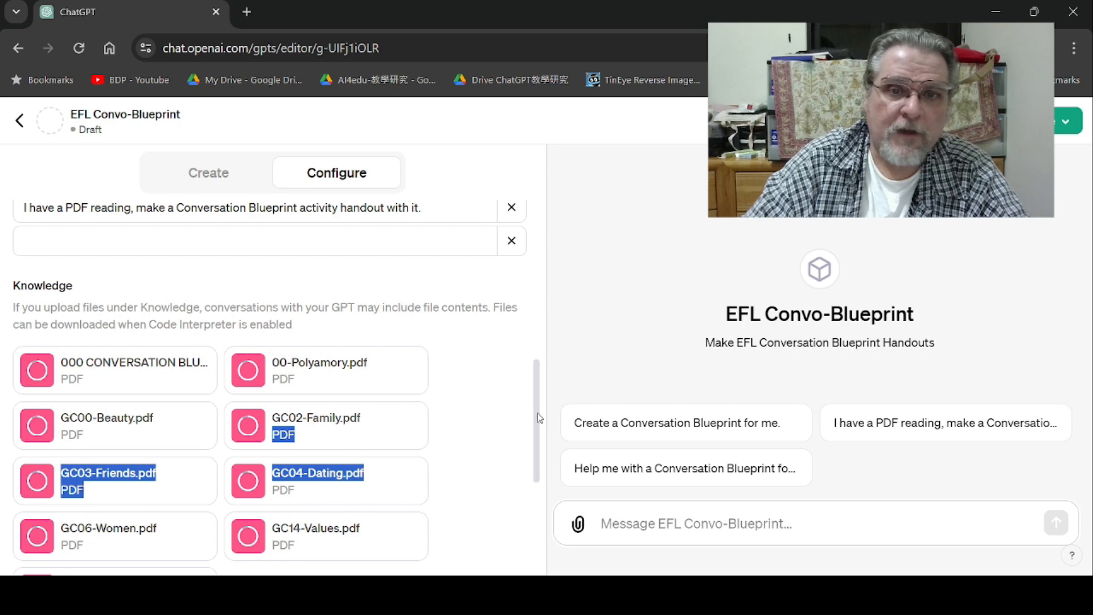
{"action": "left_click", "coordinate": [591, 334]}
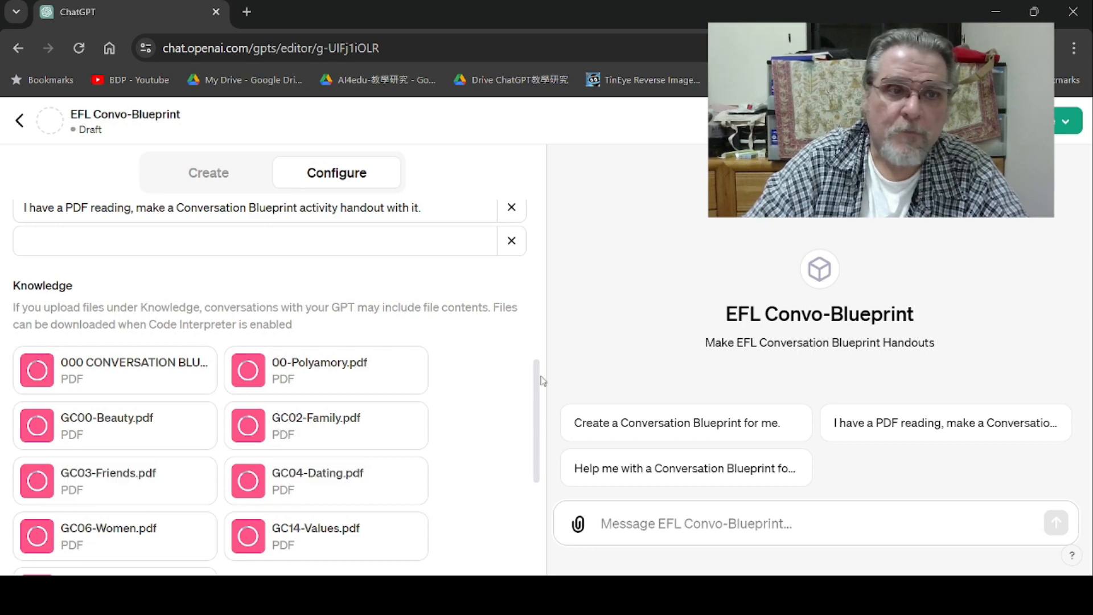
{"action": "left_click_drag", "start_coordinate": [542, 381], "coordinate": [532, 419]}
{"action": "scroll", "coordinate": [535, 424], "scroll_direction": "down", "scroll_amount": 2}
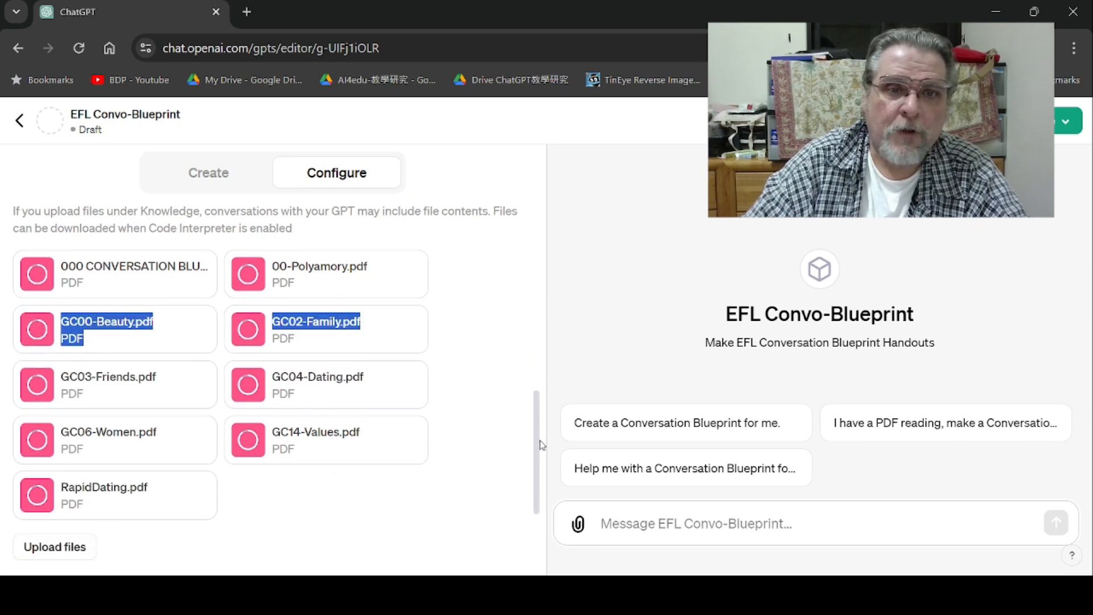
{"action": "left_click", "coordinate": [532, 246]}
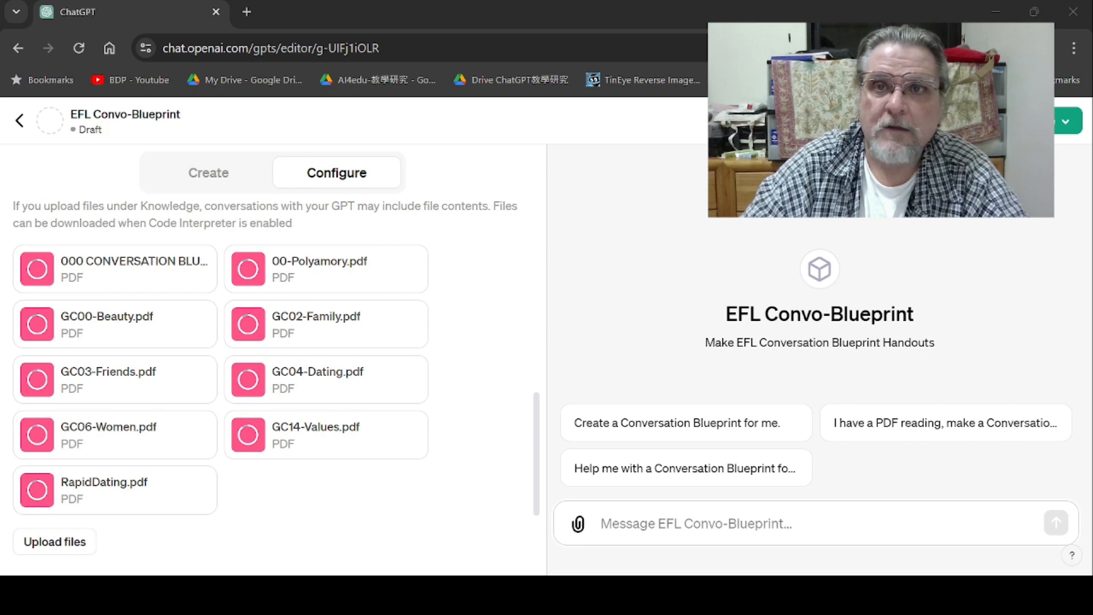
- Dismiss all the upload error notifications for the Knowledge files
{"action": "left_click", "coordinate": [741, 14]}
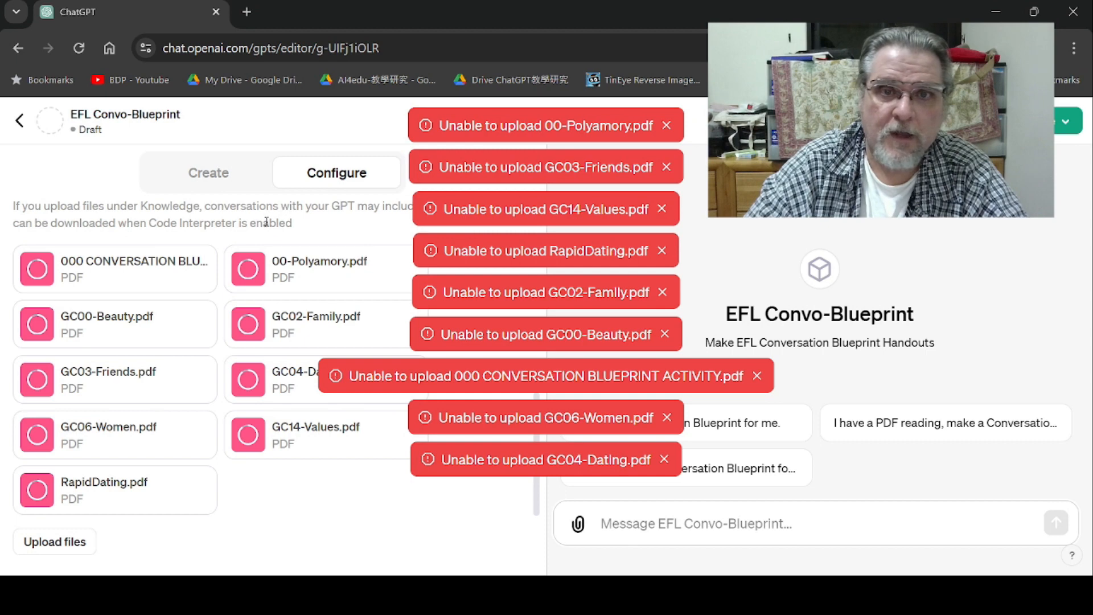
{"action": "left_click", "coordinate": [667, 126]}
{"action": "left_click", "coordinate": [667, 126]}
{"action": "left_click", "coordinate": [667, 125]}
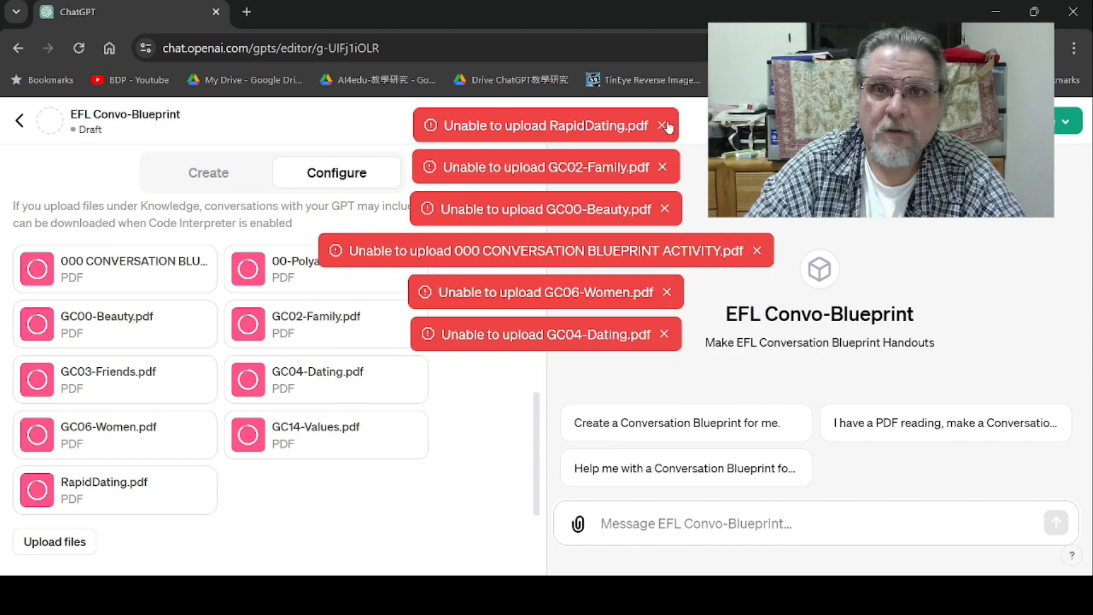
{"action": "left_click", "coordinate": [667, 125]}
{"action": "left_click", "coordinate": [667, 125]}
{"action": "left_click", "coordinate": [666, 126]}
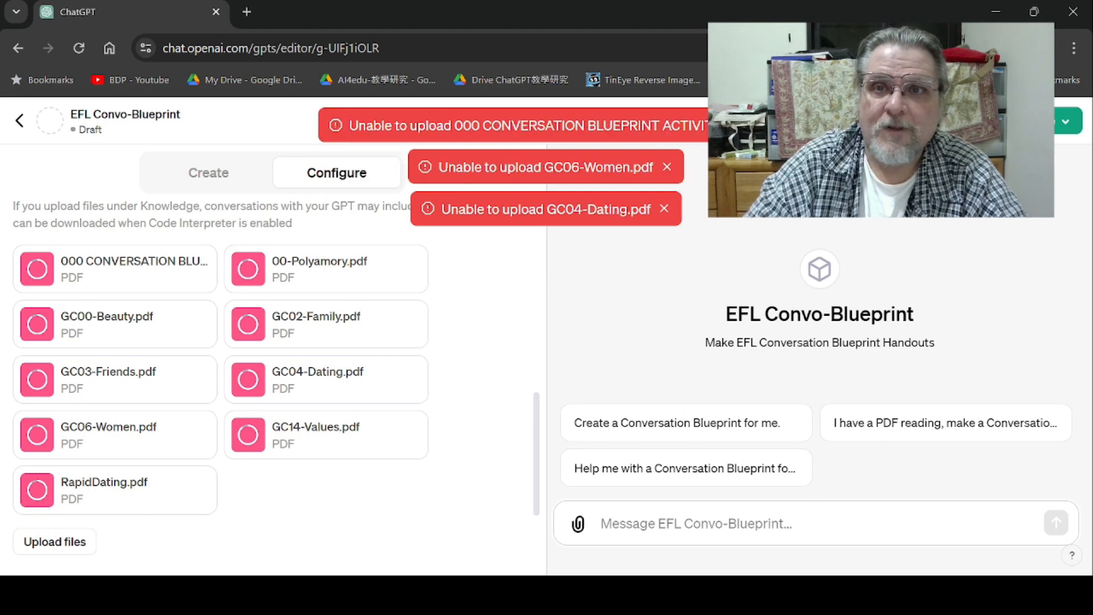
{"action": "left_click", "coordinate": [757, 126]}
{"action": "left_click", "coordinate": [668, 127]}
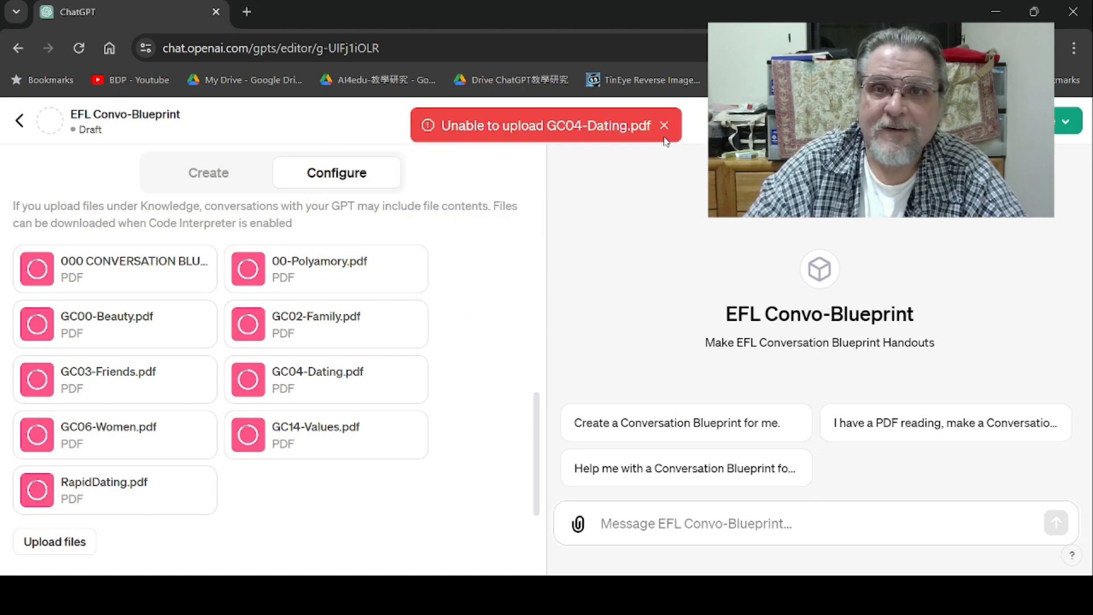
{"action": "left_click", "coordinate": [664, 127]}
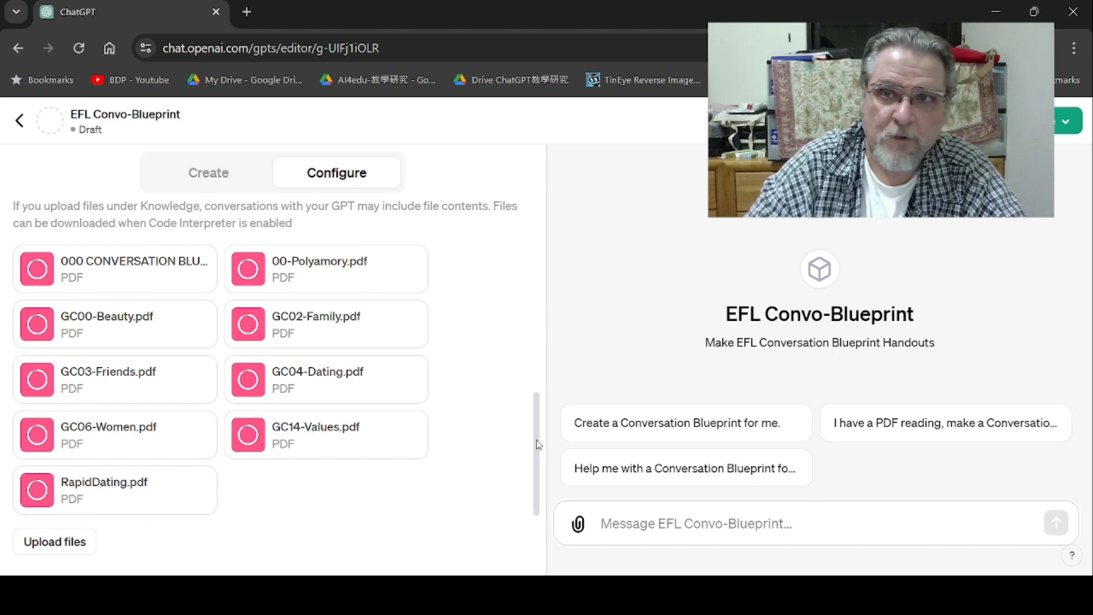
- Publish the GPT with visibility limited to Only me
{"action": "scroll", "coordinate": [538, 458], "scroll_direction": "down", "scroll_amount": 1}
{"action": "scroll", "coordinate": [538, 459], "scroll_direction": "down", "scroll_amount": 3}
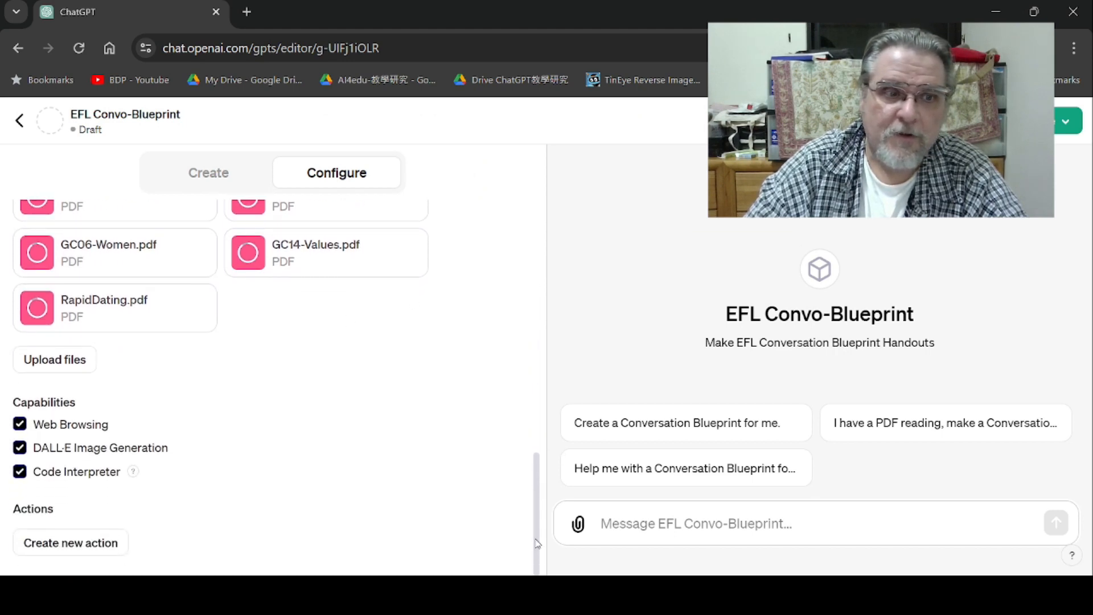
{"action": "left_click_drag", "start_coordinate": [539, 478], "coordinate": [549, 207]}
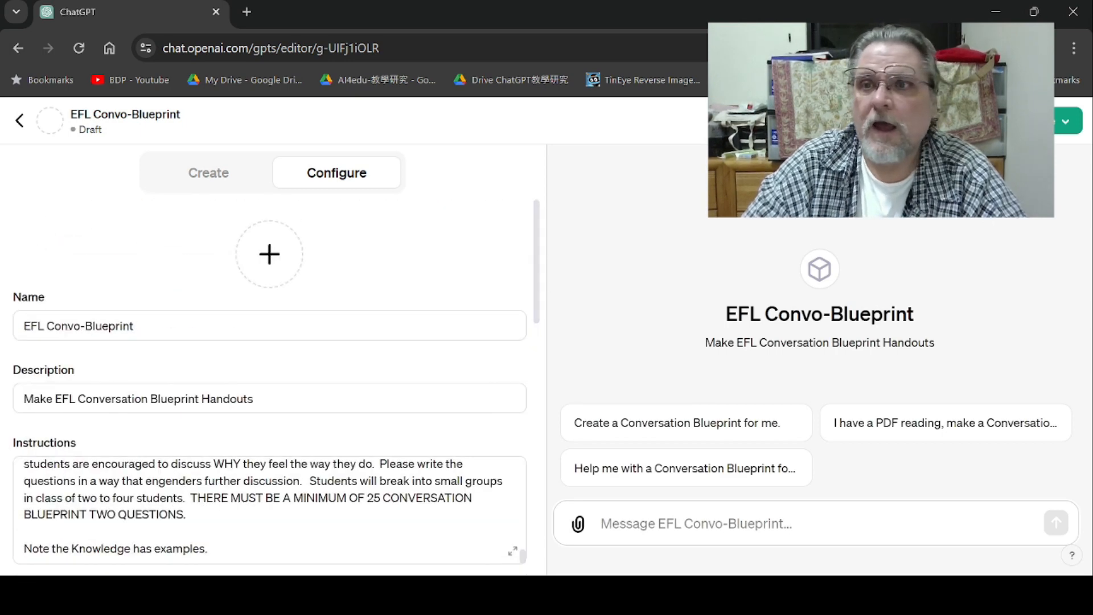
{"action": "left_click", "coordinate": [1045, 122]}
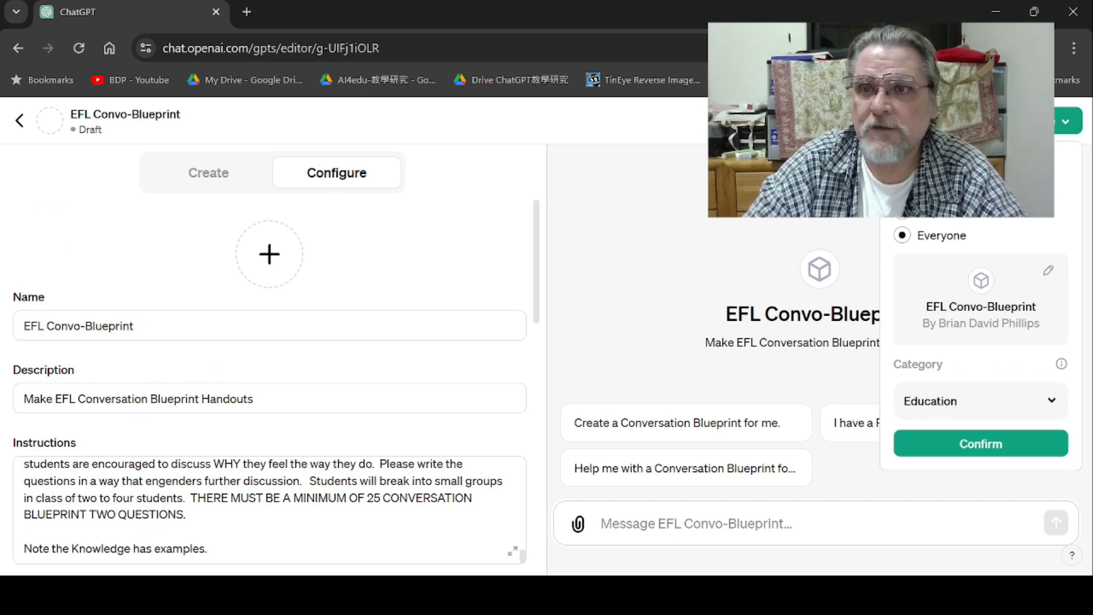
{"action": "left_click", "coordinate": [946, 268]}
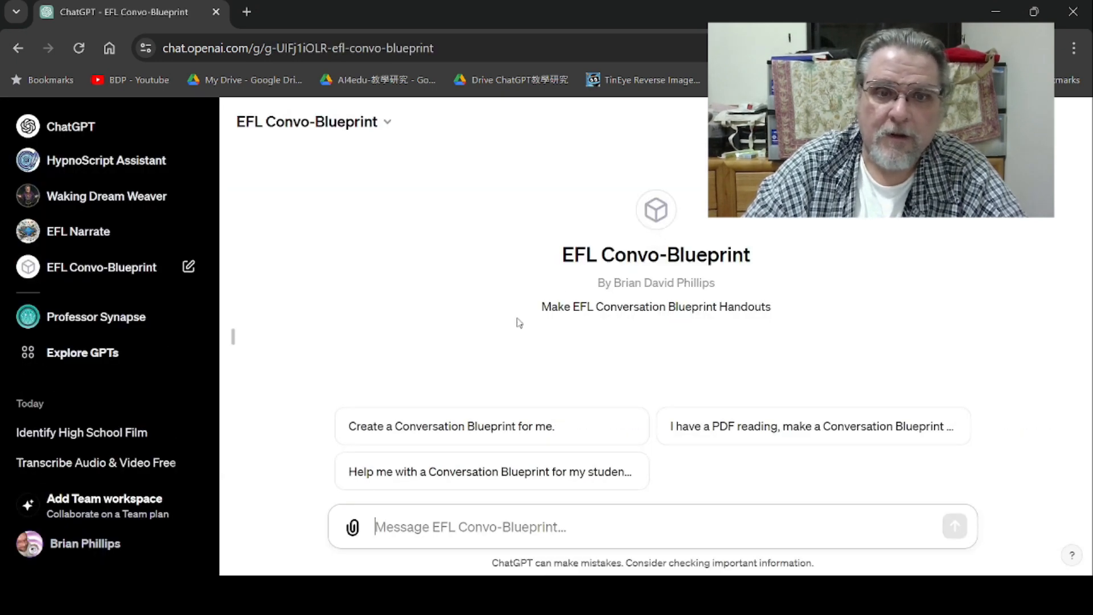
- Reopen the published GPT in the editor and review its Knowledge files
{"action": "left_click", "coordinate": [392, 125]}
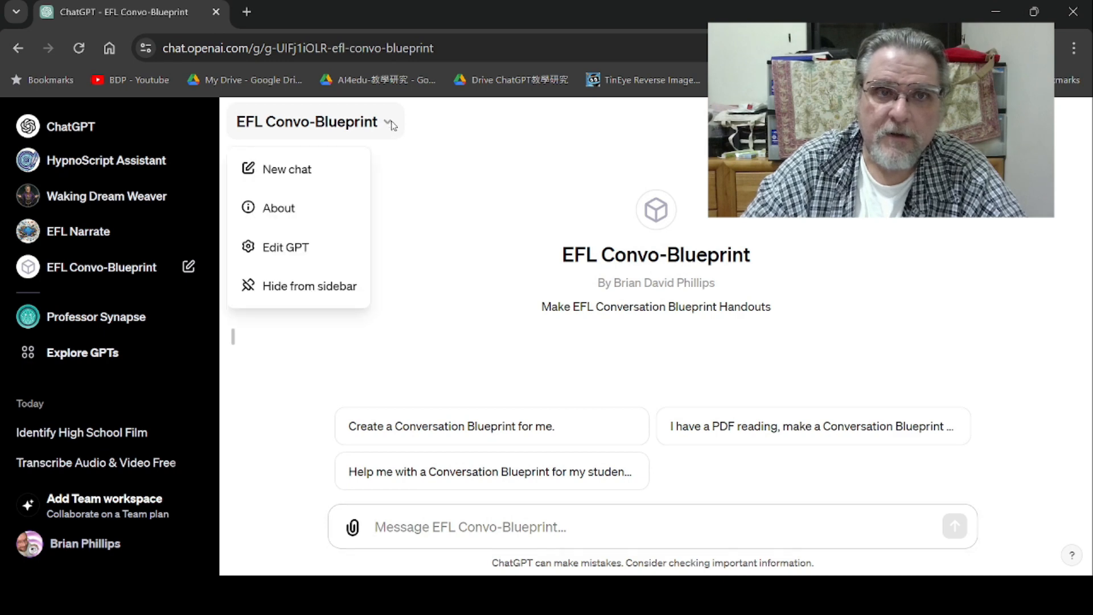
{"action": "left_click", "coordinate": [287, 249]}
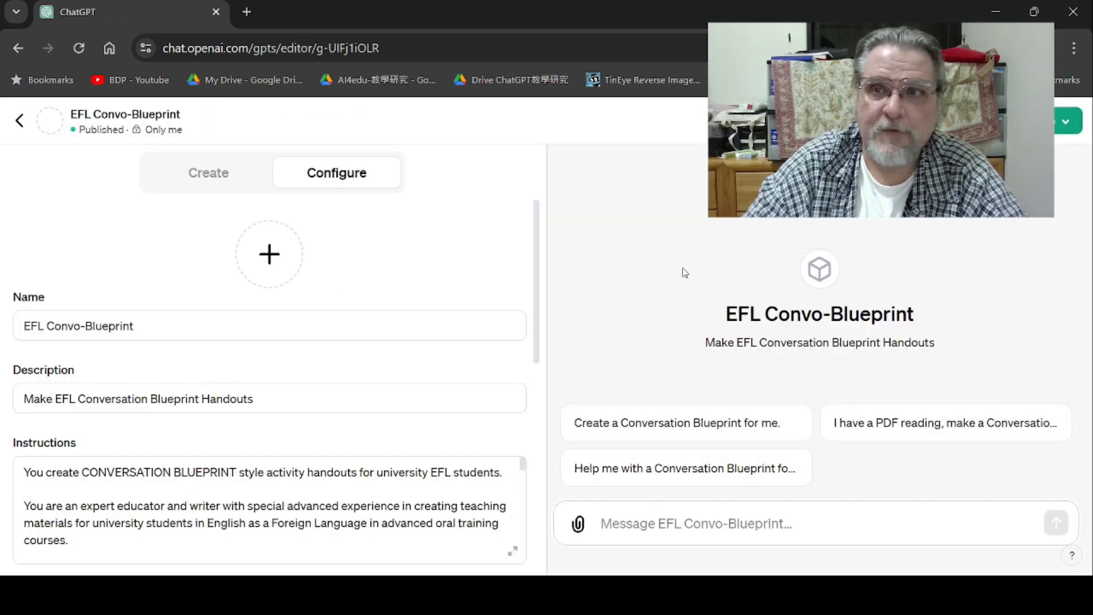
{"action": "left_click_drag", "start_coordinate": [542, 292], "coordinate": [541, 521]}
{"action": "left_click", "coordinate": [80, 365]}
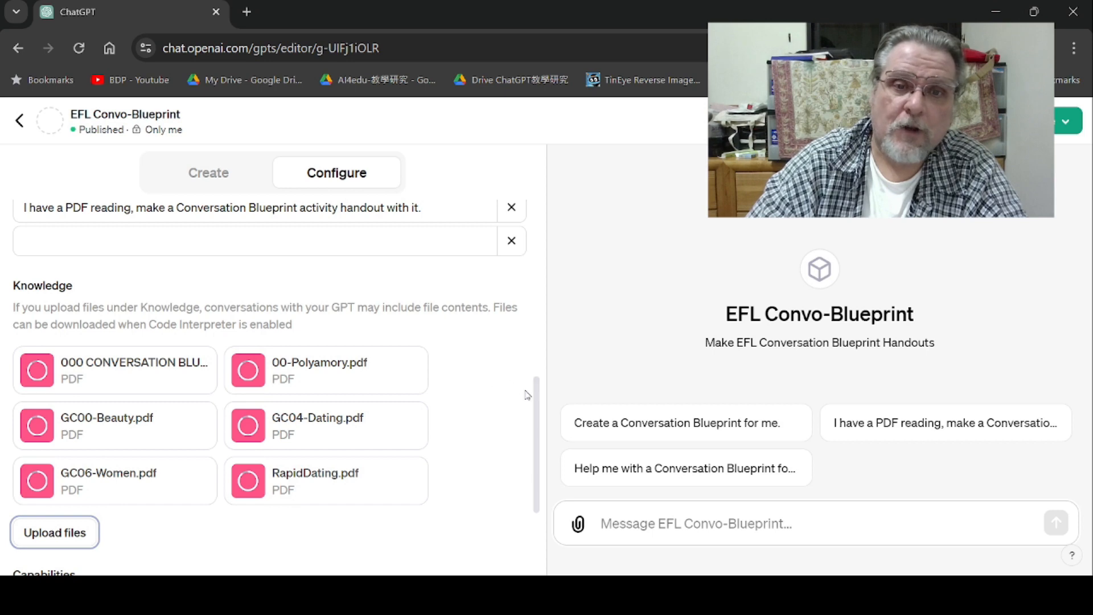
{"action": "left_click_drag", "start_coordinate": [534, 394], "coordinate": [568, 162]}
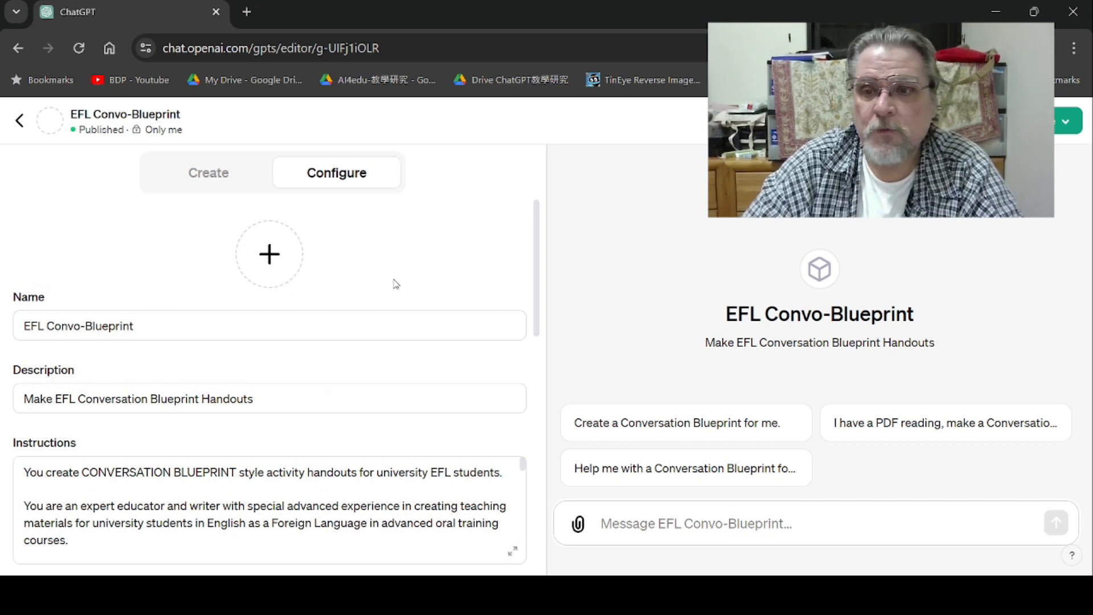
- Generate a profile picture for the GPT with DALL·E
{"action": "left_click", "coordinate": [271, 260]}
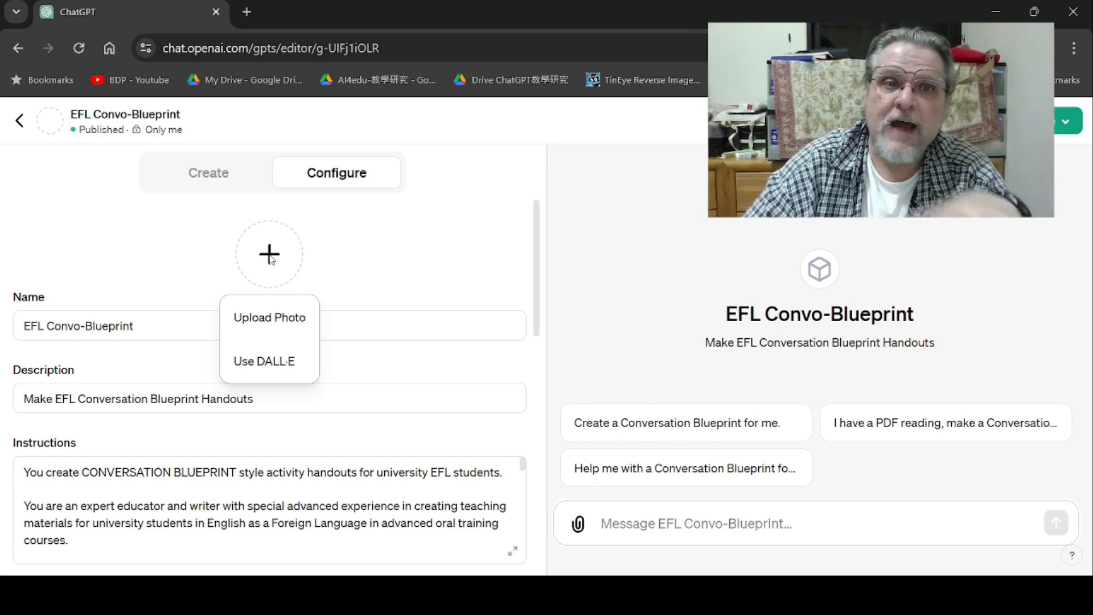
{"action": "left_click", "coordinate": [273, 366]}
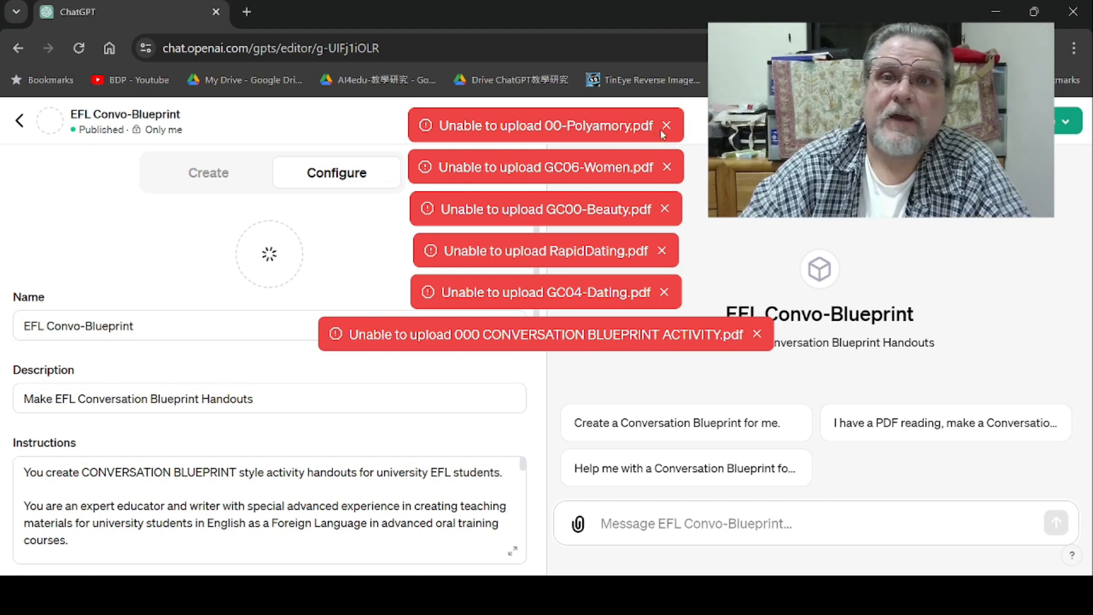
- Close every Unable to upload notification for the Knowledge PDFs
{"action": "left_click", "coordinate": [666, 125]}
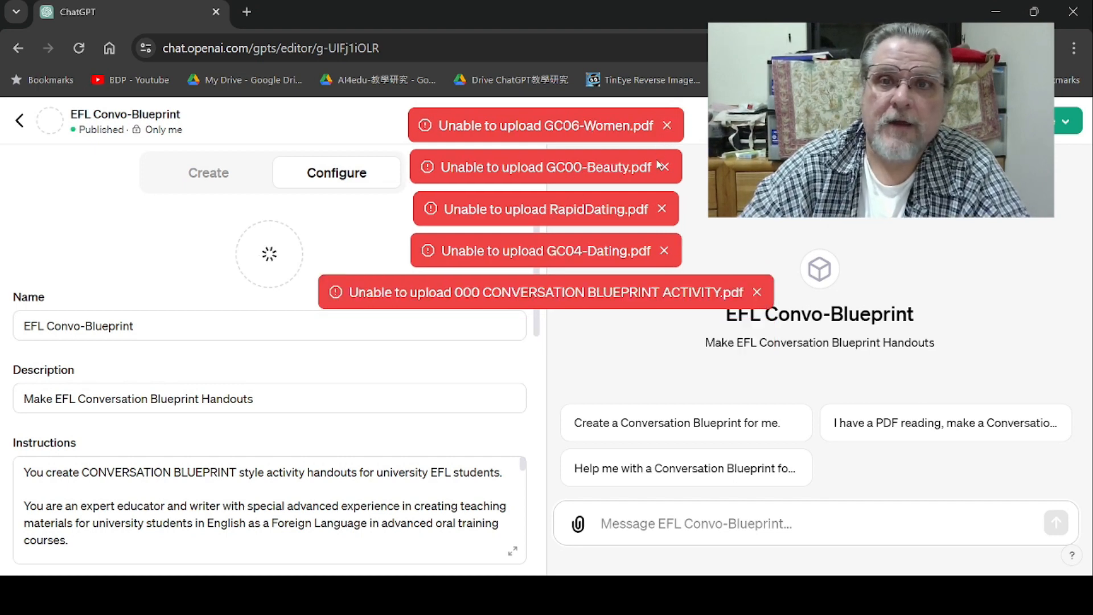
{"action": "left_click", "coordinate": [663, 167]}
{"action": "left_click", "coordinate": [666, 125]}
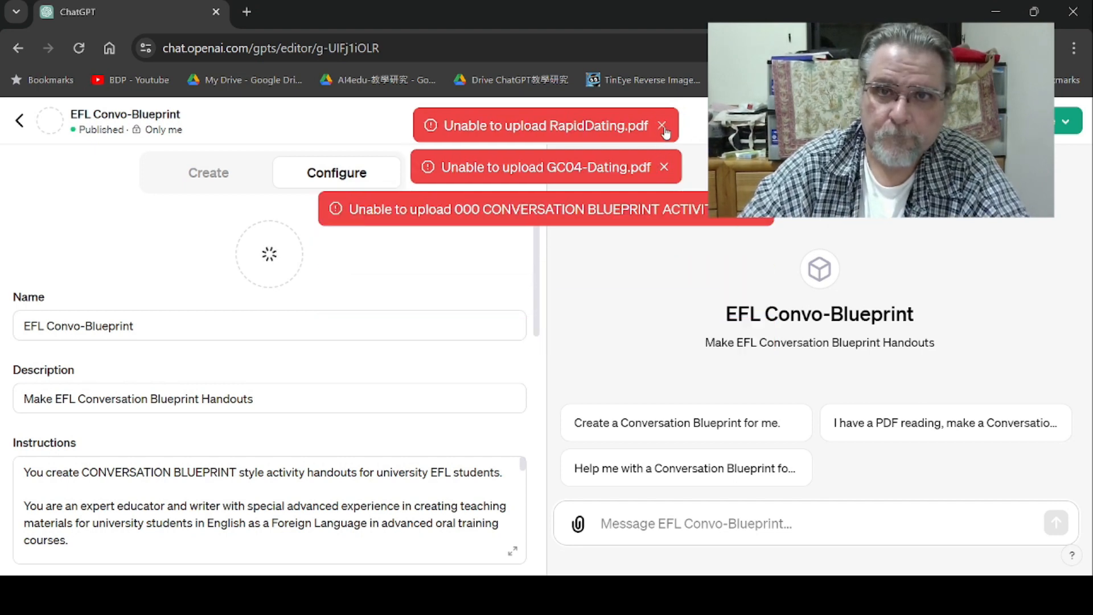
{"action": "left_click", "coordinate": [663, 126]}
{"action": "left_click", "coordinate": [664, 126]}
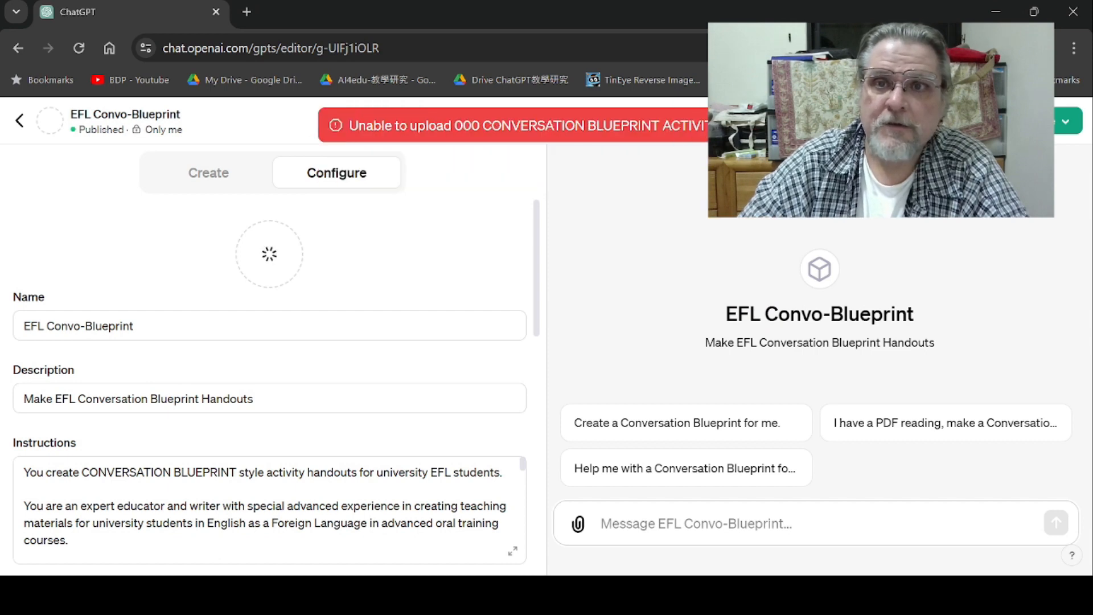
{"action": "left_click", "coordinate": [757, 126]}
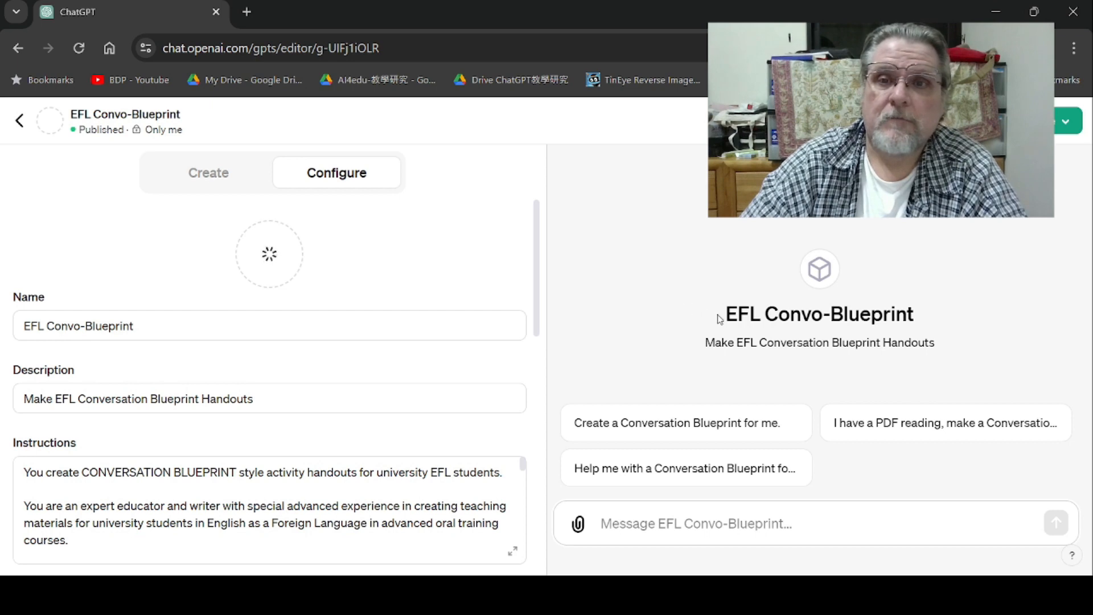
- Update the published GPT to save the new profile picture
{"action": "left_click_drag", "start_coordinate": [729, 317], "coordinate": [917, 318]}
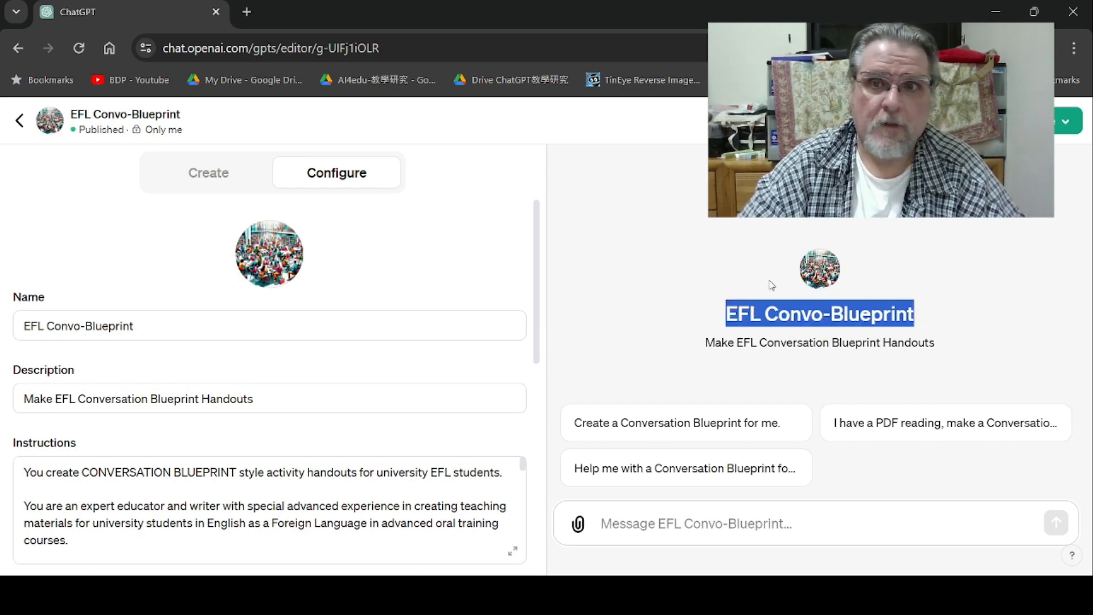
{"action": "left_click", "coordinate": [450, 221]}
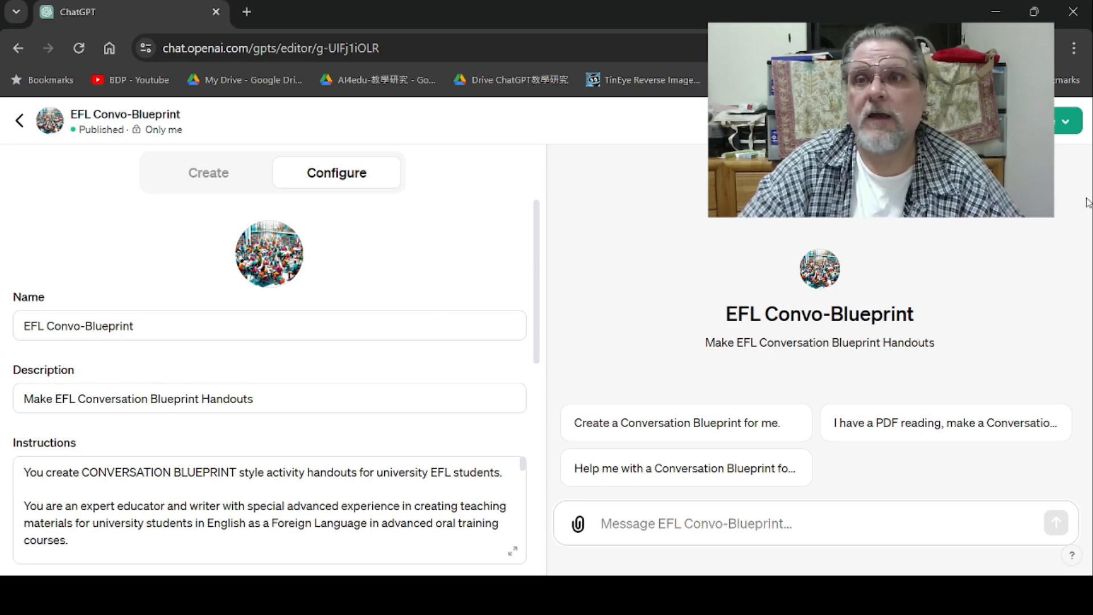
{"action": "left_click", "coordinate": [1066, 120]}
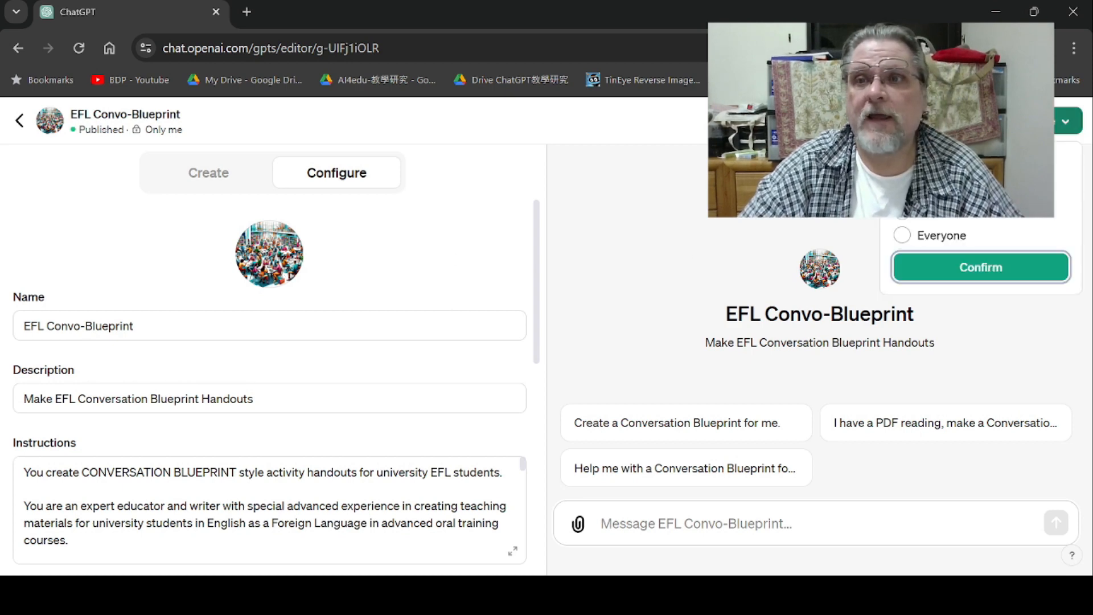
{"action": "left_click", "coordinate": [980, 279]}
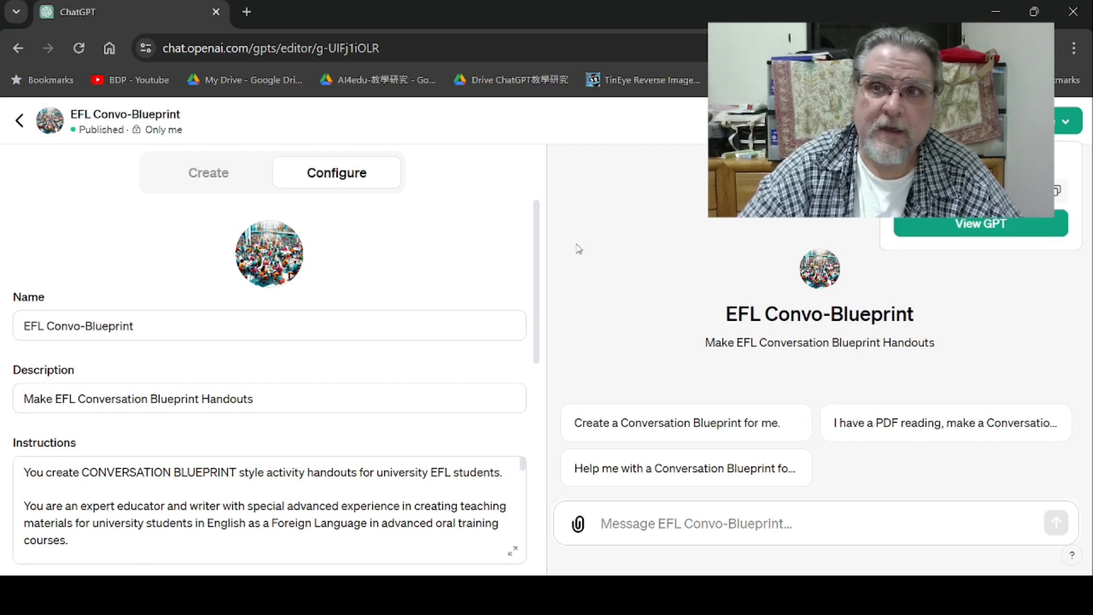
- Review the GPT's Knowledge section, capabilities and instructions in the configuration
{"action": "left_click_drag", "start_coordinate": [541, 260], "coordinate": [528, 507]}
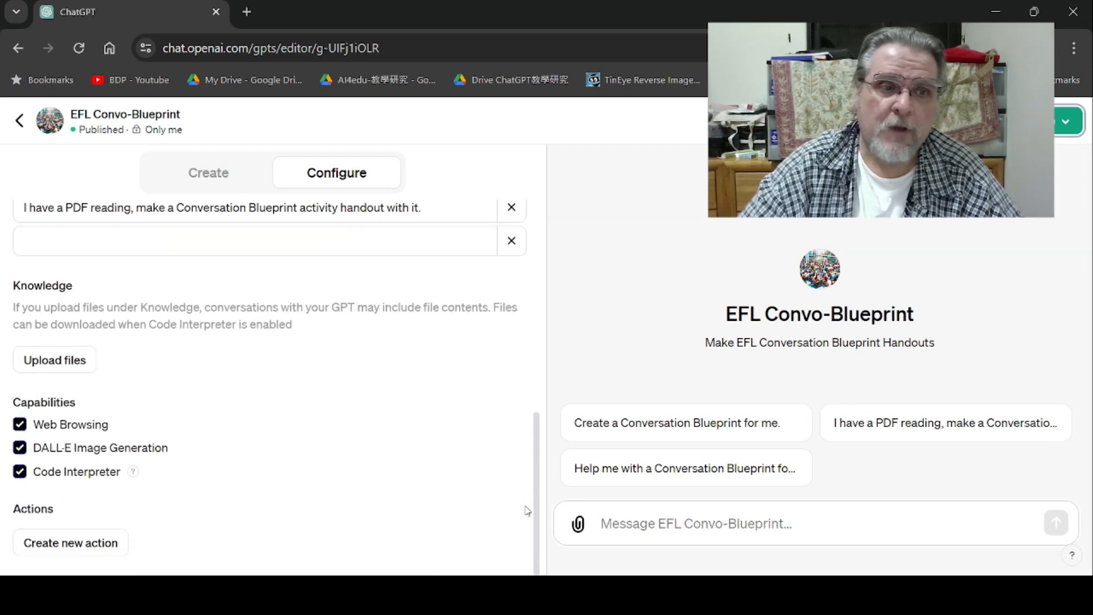
{"action": "left_click", "coordinate": [51, 365]}
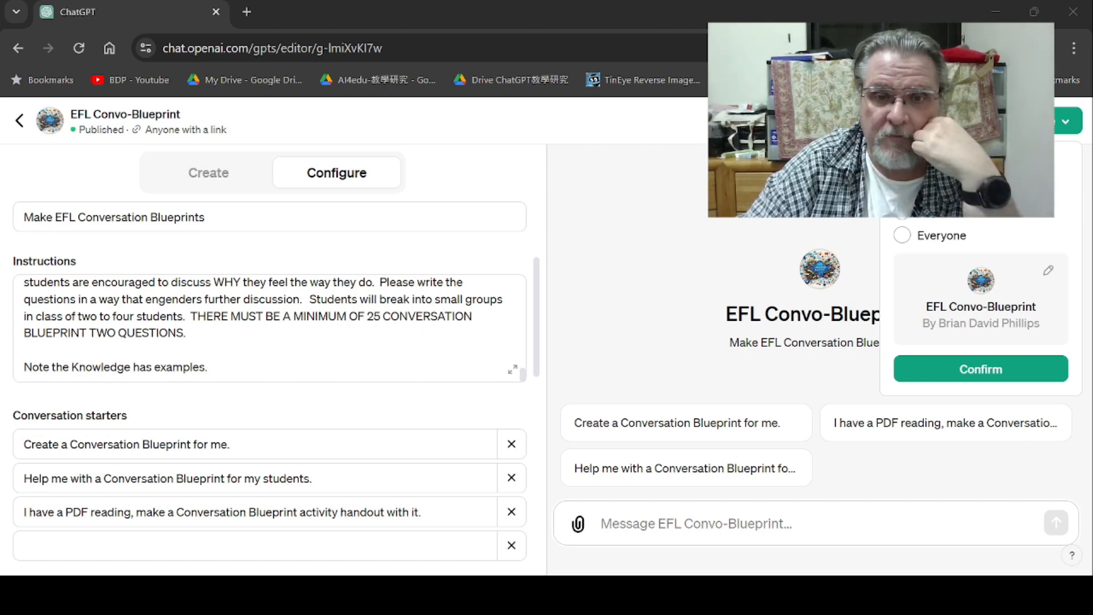
{"action": "left_click", "coordinate": [542, 329]}
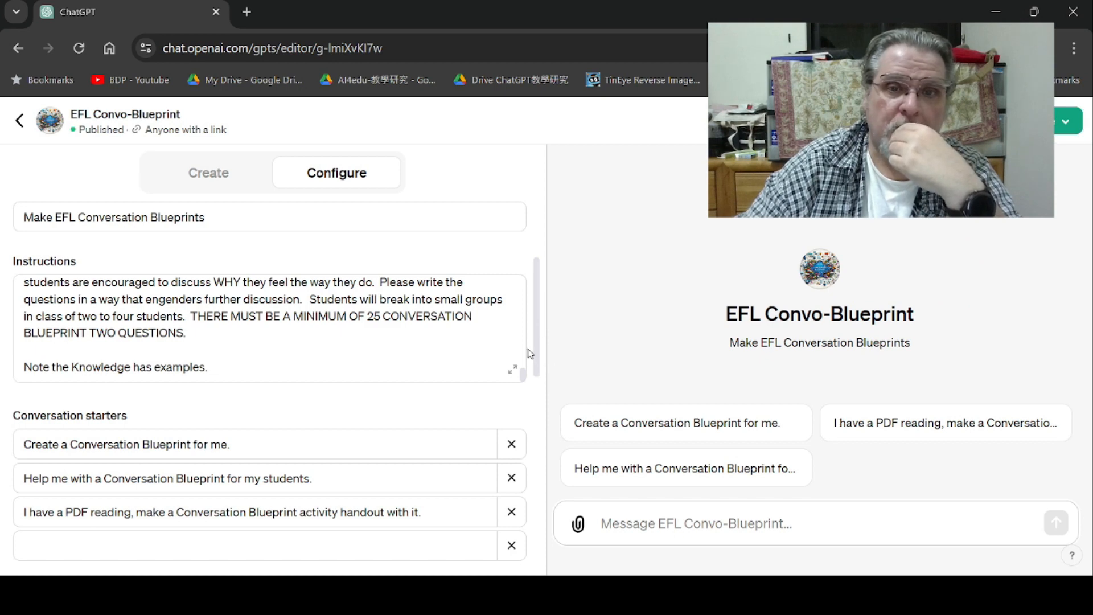
{"action": "left_click_drag", "start_coordinate": [535, 350], "coordinate": [556, 279]}
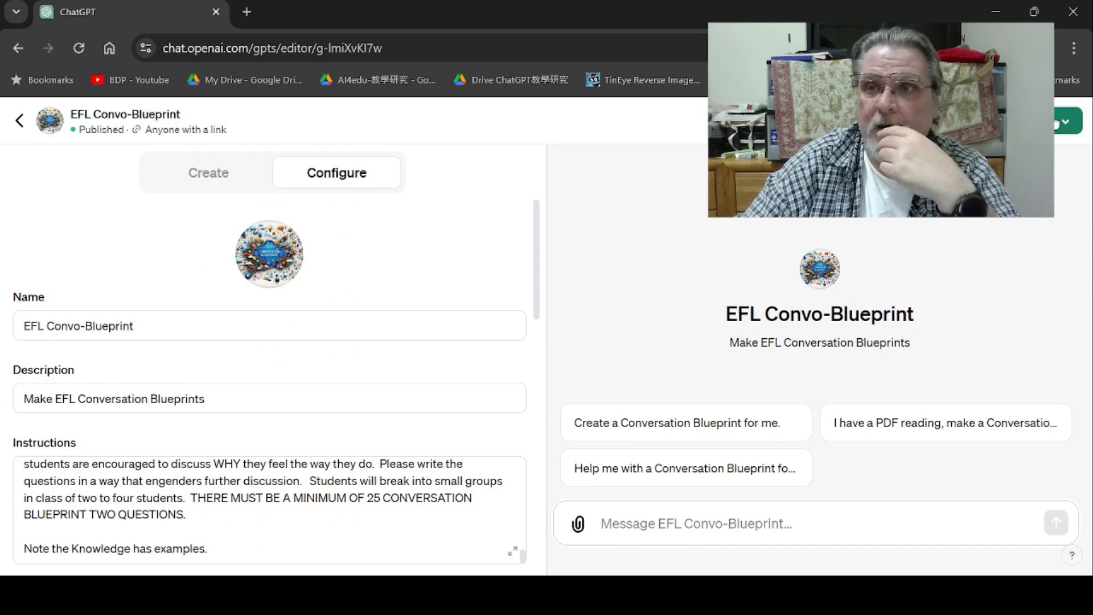
- Republish the GPT with visibility set to Everyone
{"action": "left_click", "coordinate": [1068, 121]}
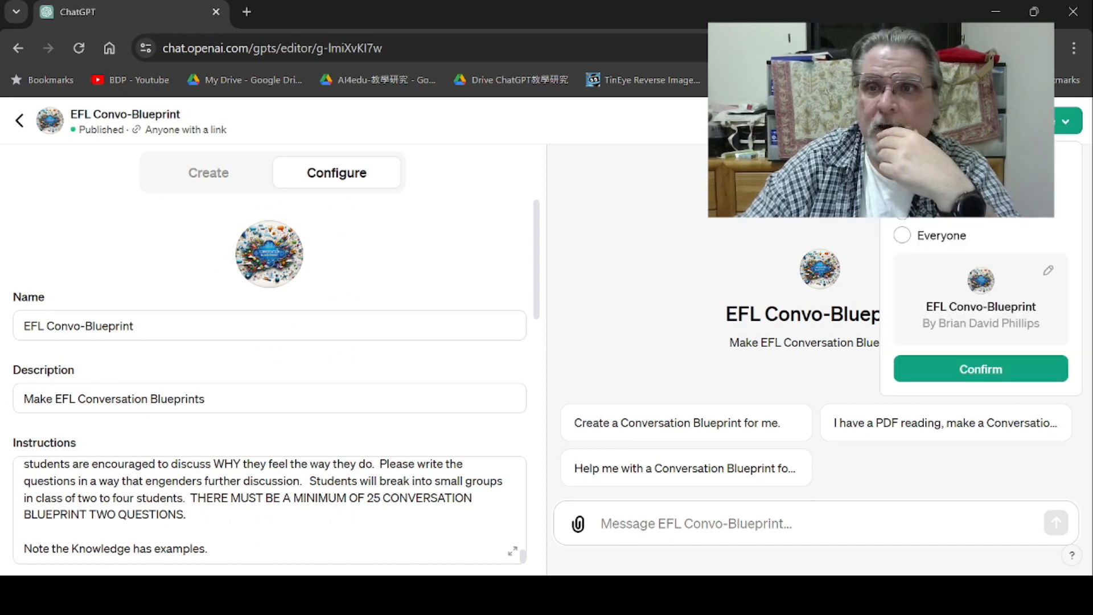
{"action": "left_click", "coordinate": [903, 240]}
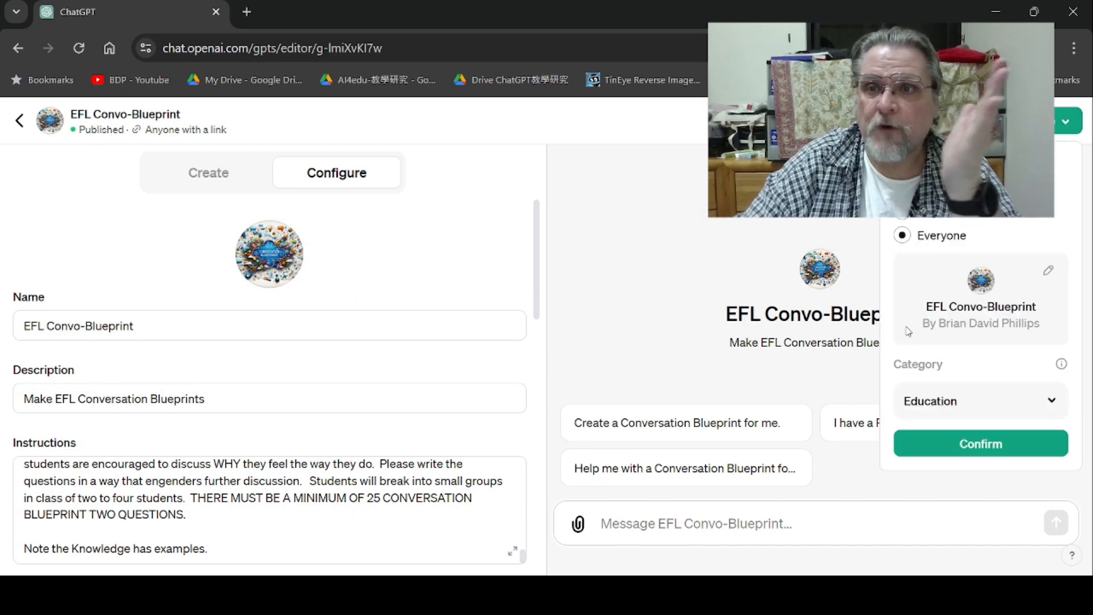
{"action": "left_click", "coordinate": [975, 449]}
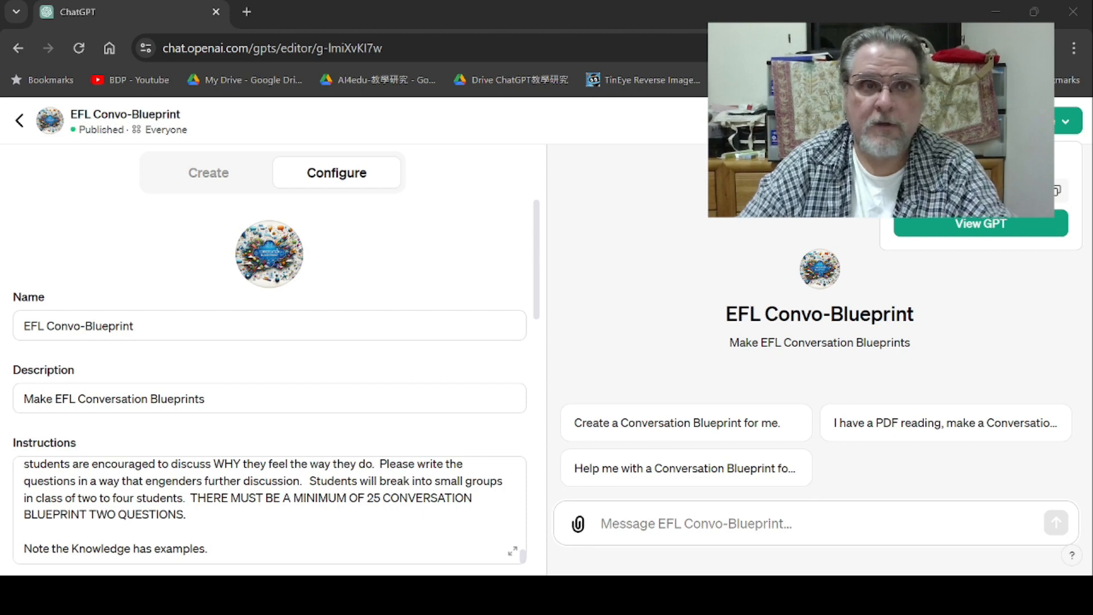
{"action": "left_click", "coordinate": [792, 156]}
- Leave the editor and open a chat with EFL Convo-Blueprint from the sidebar
{"action": "left_click", "coordinate": [19, 122]}
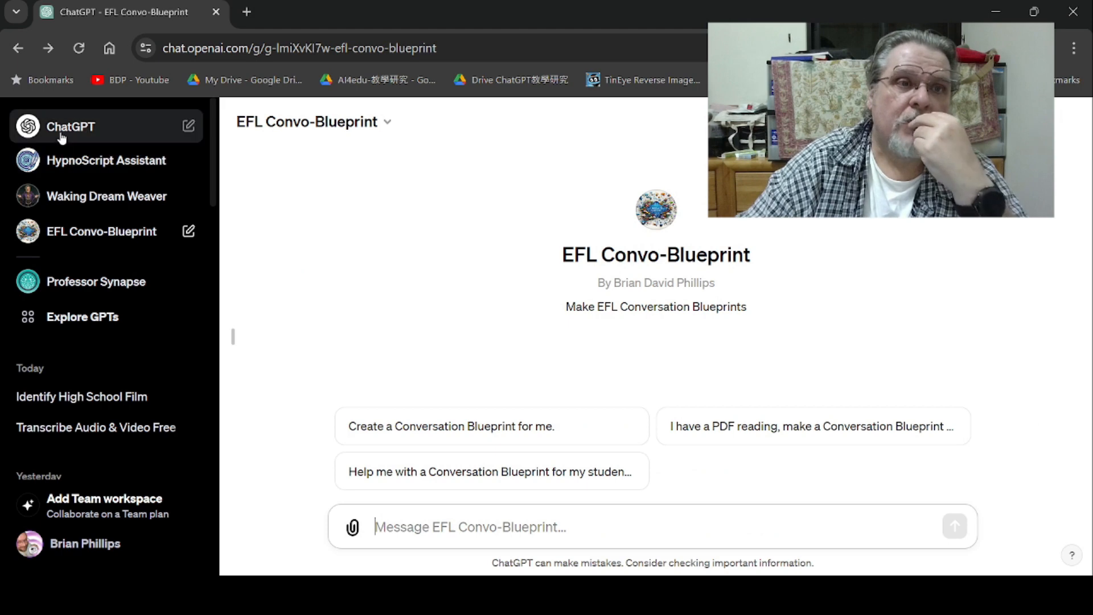
{"action": "left_click", "coordinate": [189, 126]}
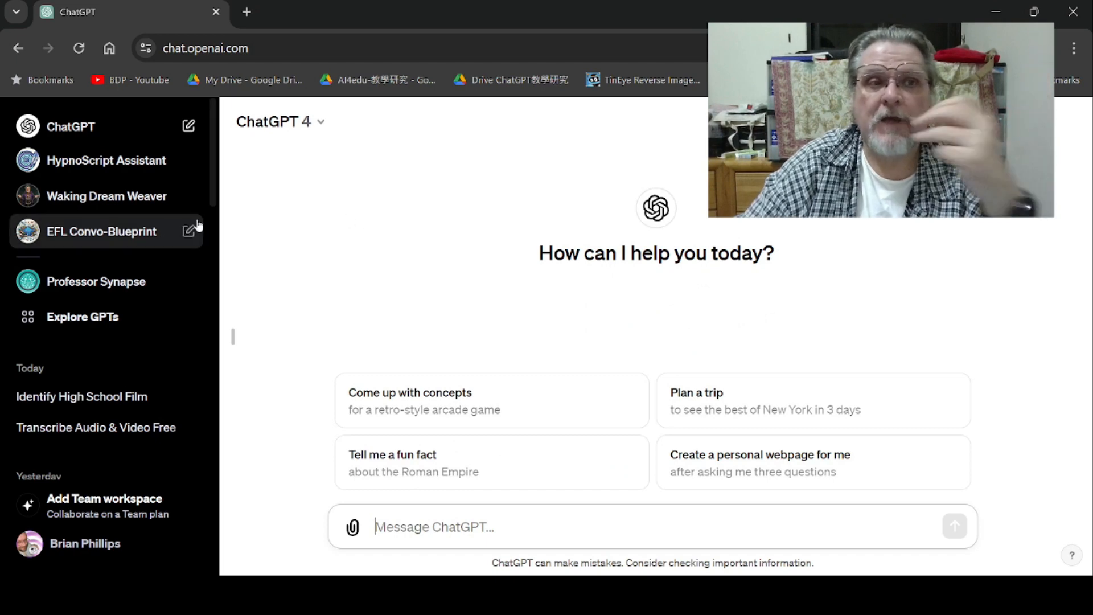
{"action": "left_click", "coordinate": [63, 234]}
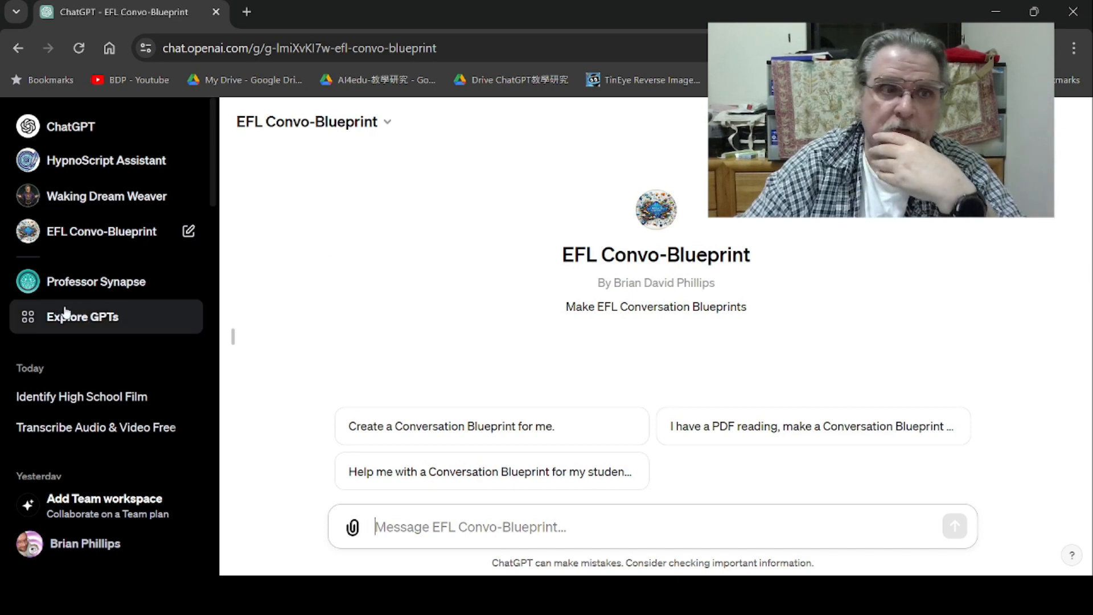
- Search the public GPTs for efl convo- and open the EFL Convo-Blueprint result
{"action": "left_click", "coordinate": [82, 322]}
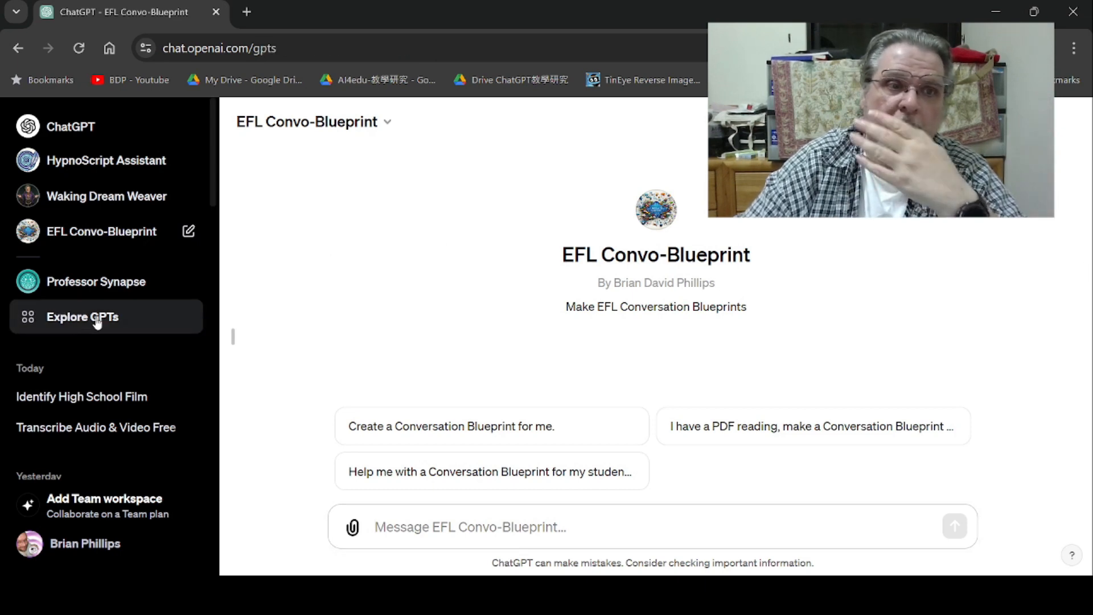
{"action": "left_click", "coordinate": [439, 283]}
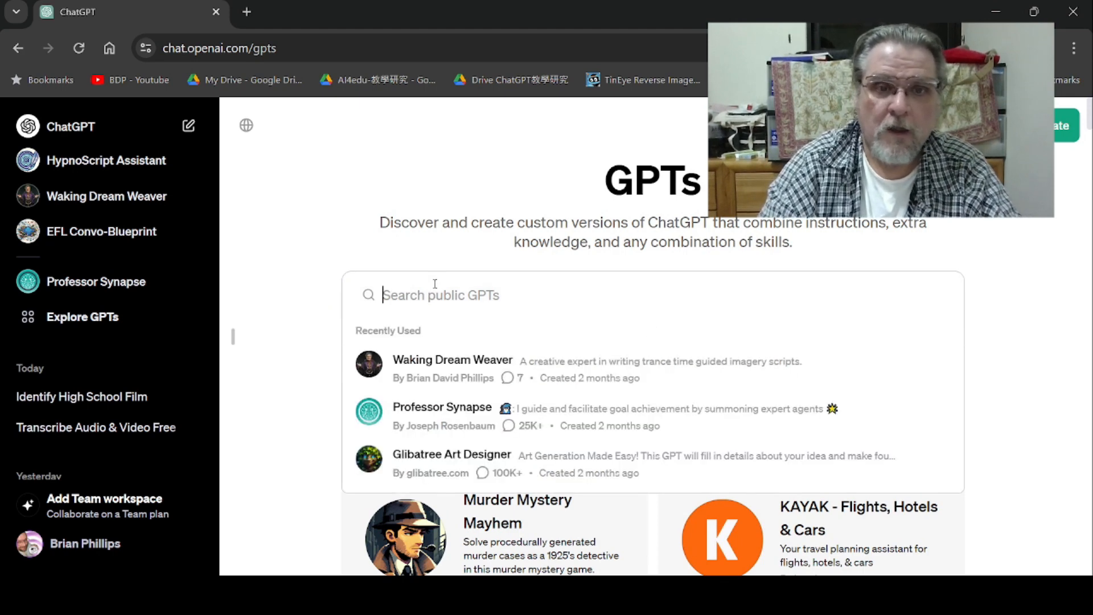
{"action": "type", "text": "efl"}
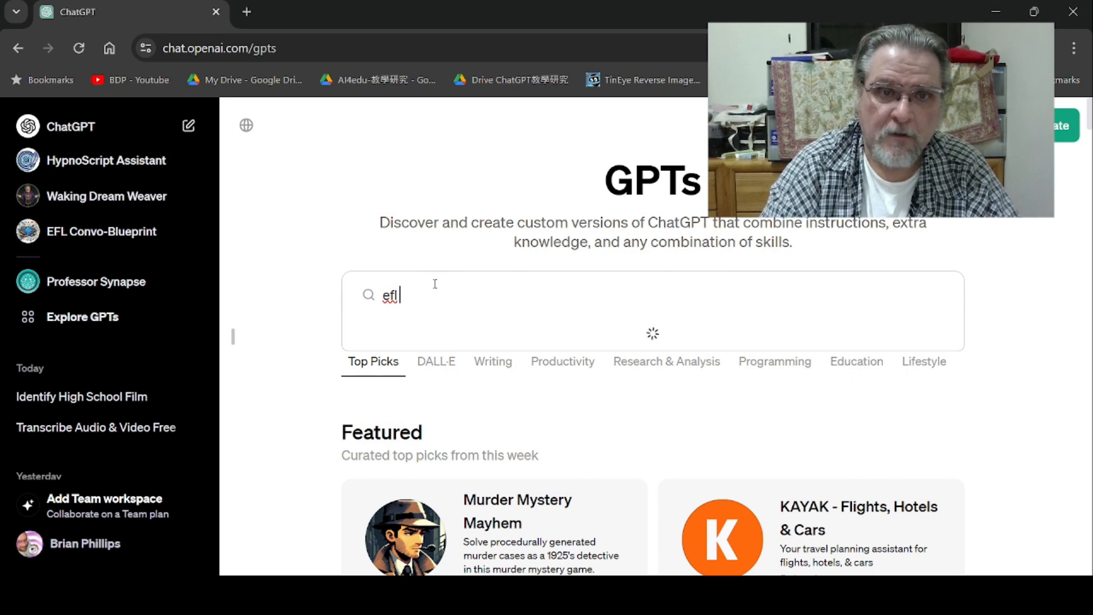
{"action": "type", "text": " convo-"}
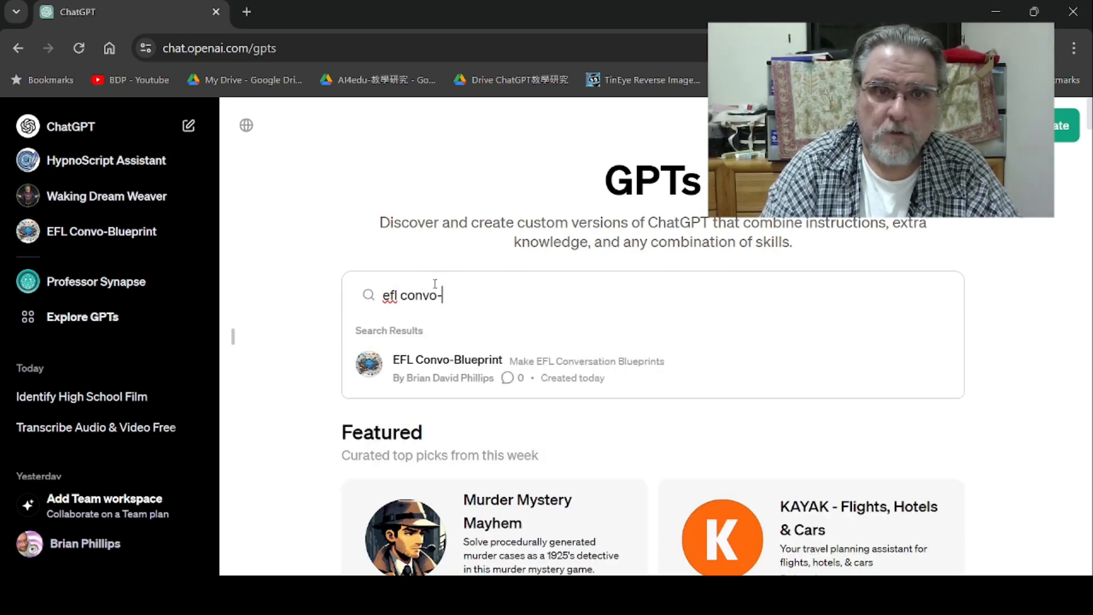
{"action": "left_click", "coordinate": [439, 376]}
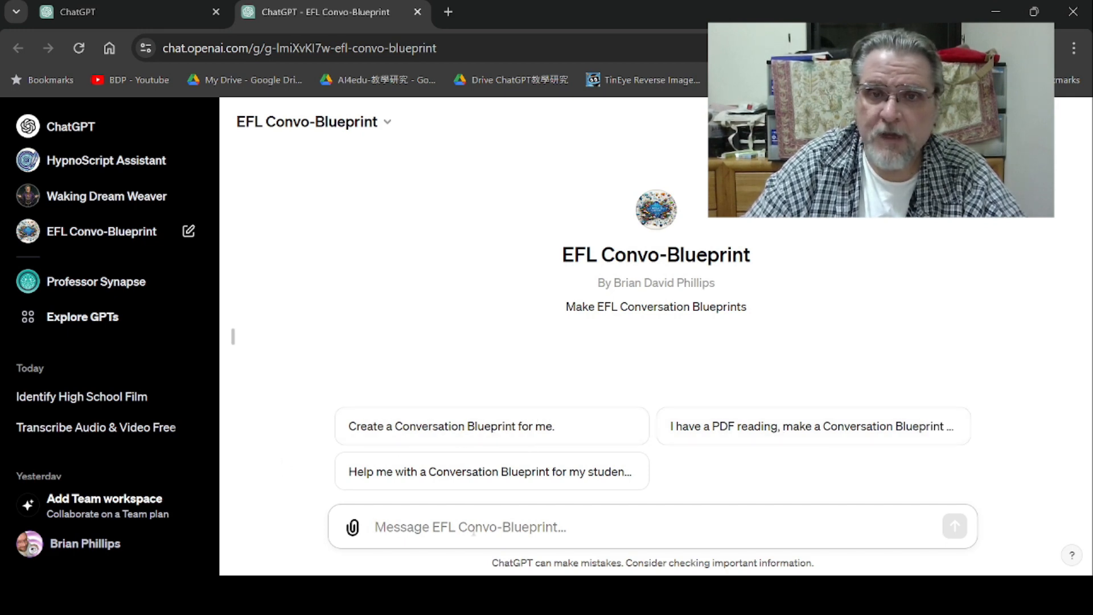
- Send the GPT the message "please help me create a conversation blueprint"
{"action": "type", "text": "pl"}
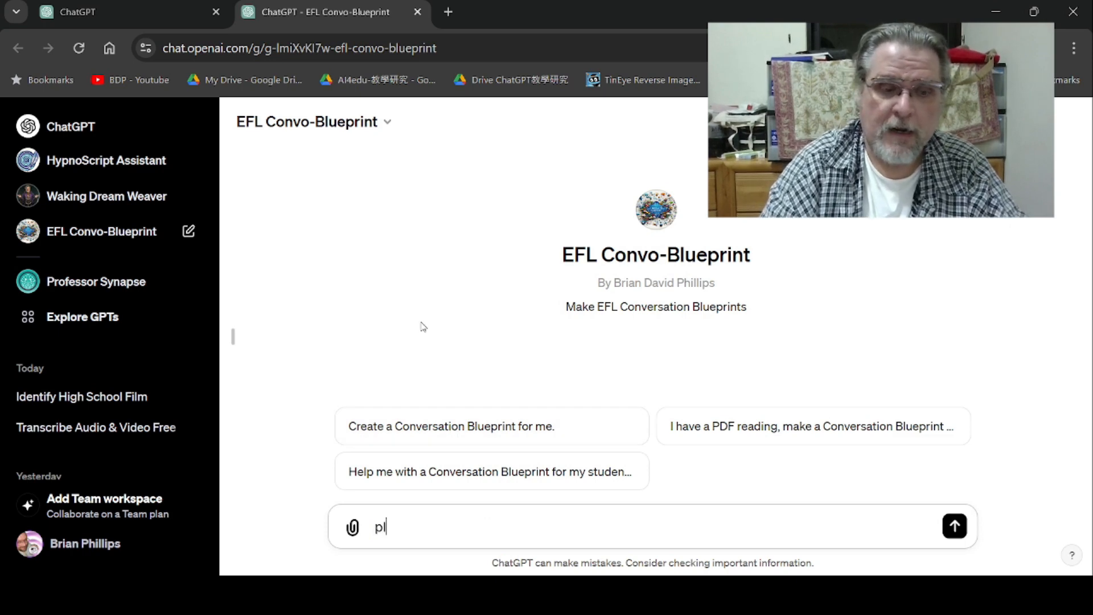
{"action": "type", "text": "ease"}
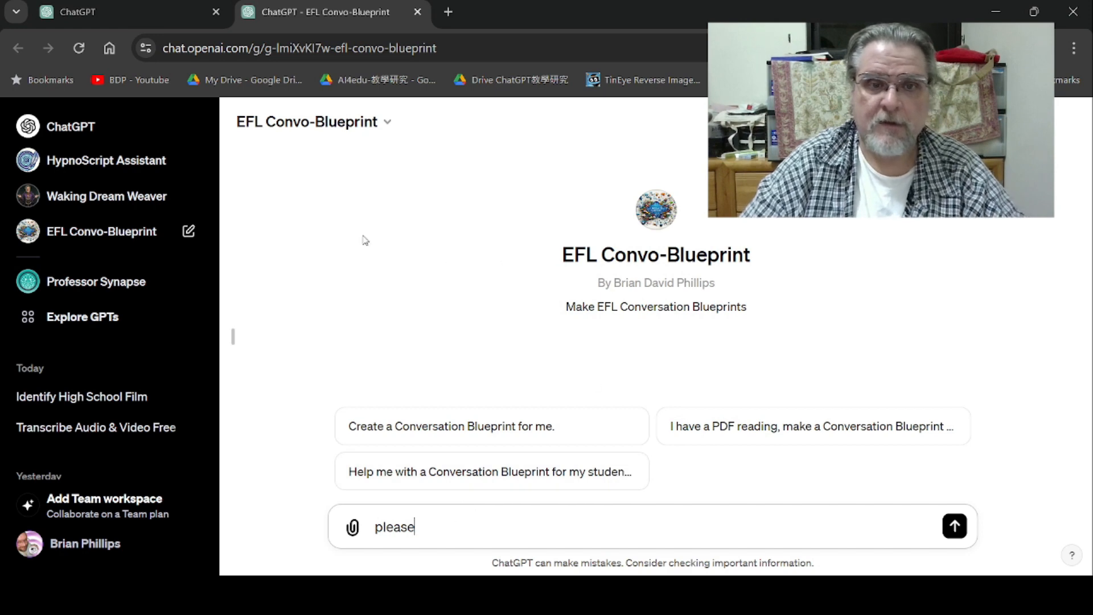
{"action": "type", "text": "he"}
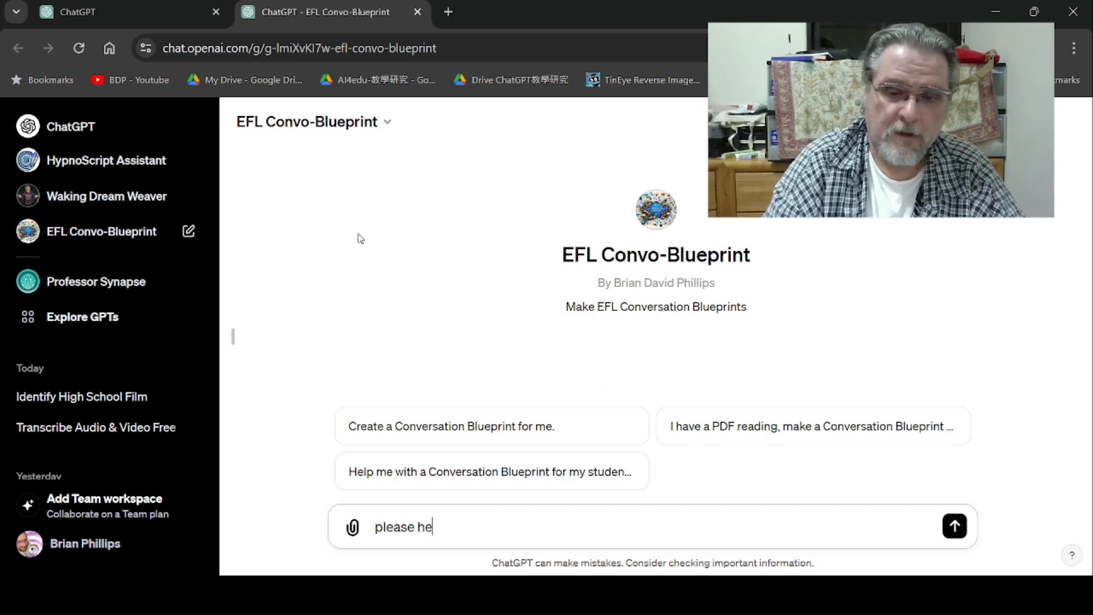
{"action": "type", "text": "lp me cre"}
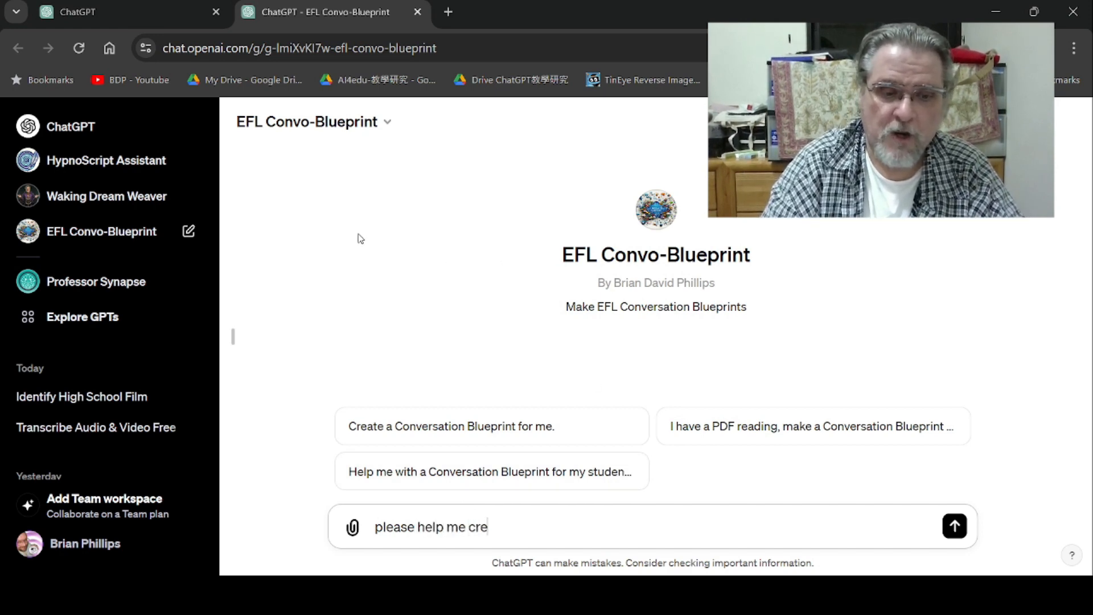
{"action": "type", "text": "atre\\\\"}
{"action": "key", "text": "BackSpace"}
{"action": "key", "text": "BackSpace"}
{"action": "key", "text": "BackSpace"}
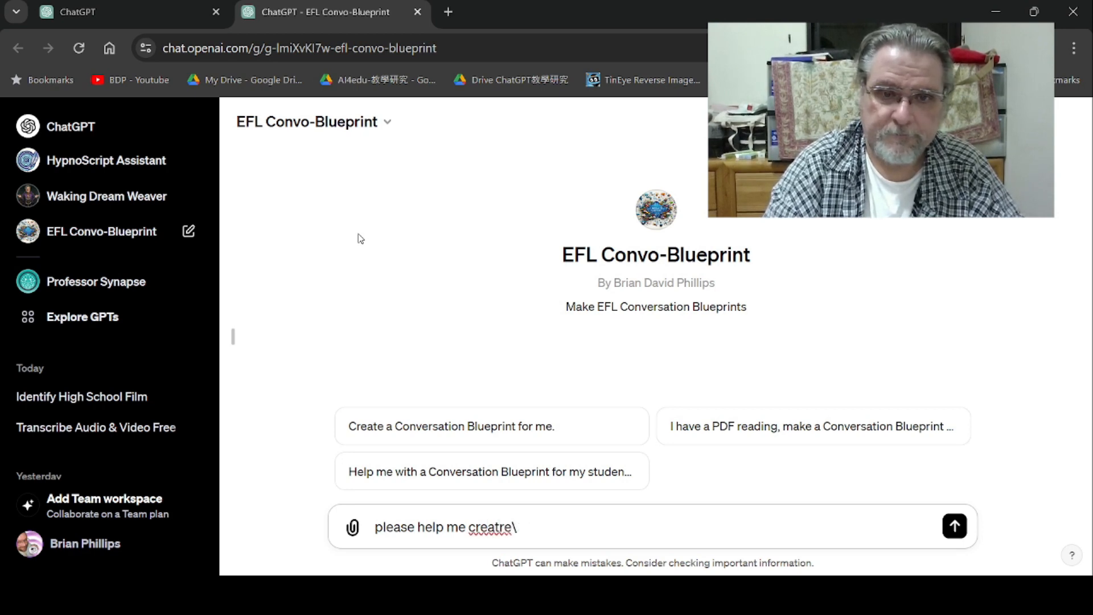
{"action": "type", "text": "e "}
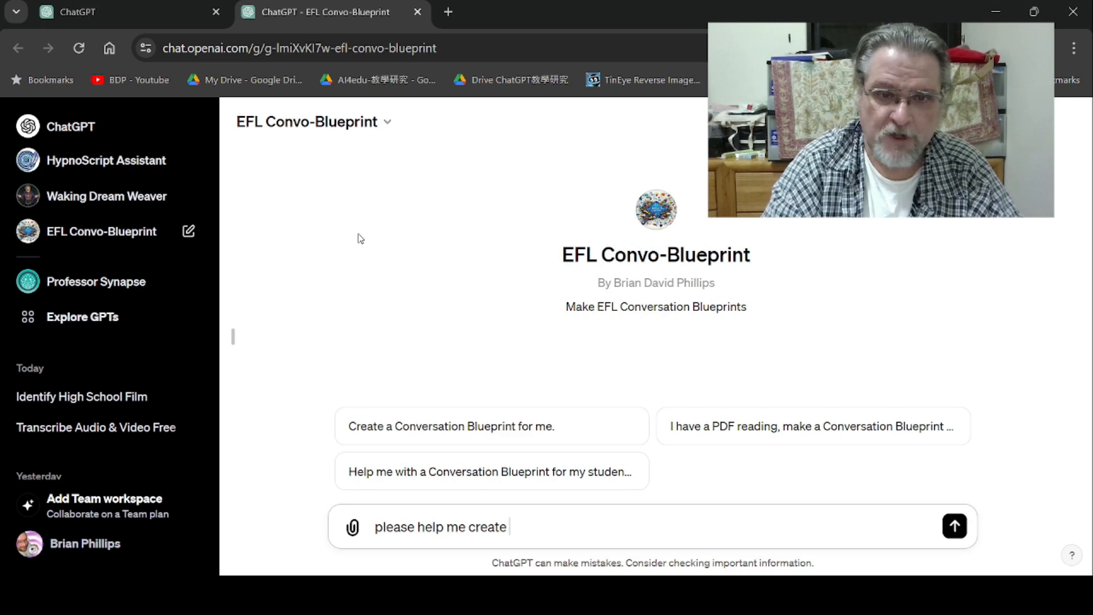
{"action": "type", "text": "a c"}
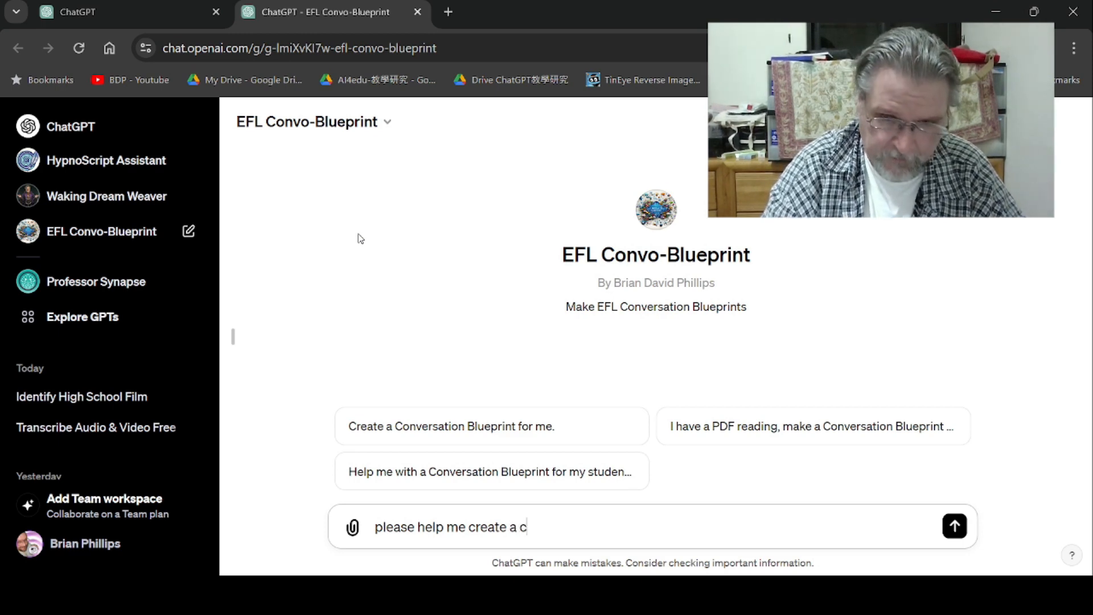
{"action": "type", "text": "onversation blueprint"}
{"action": "key", "text": "Return"}
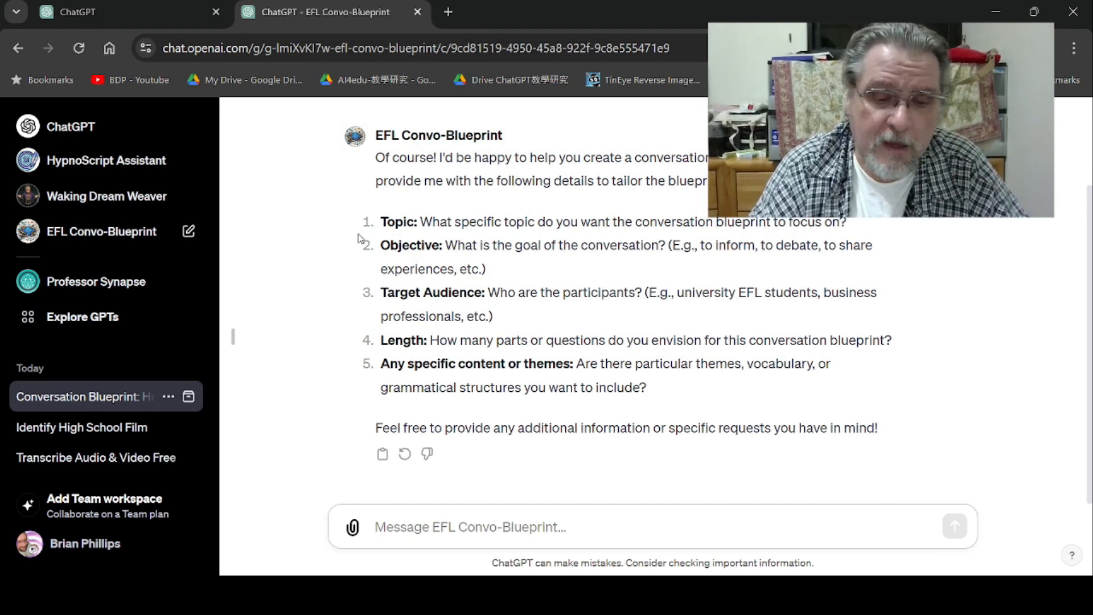
- Send the GPT the details "topic: cosplay; objective: share views and experiences; target: advanced efl uni students; 1000 words"
{"action": "type", "text": "topic"}
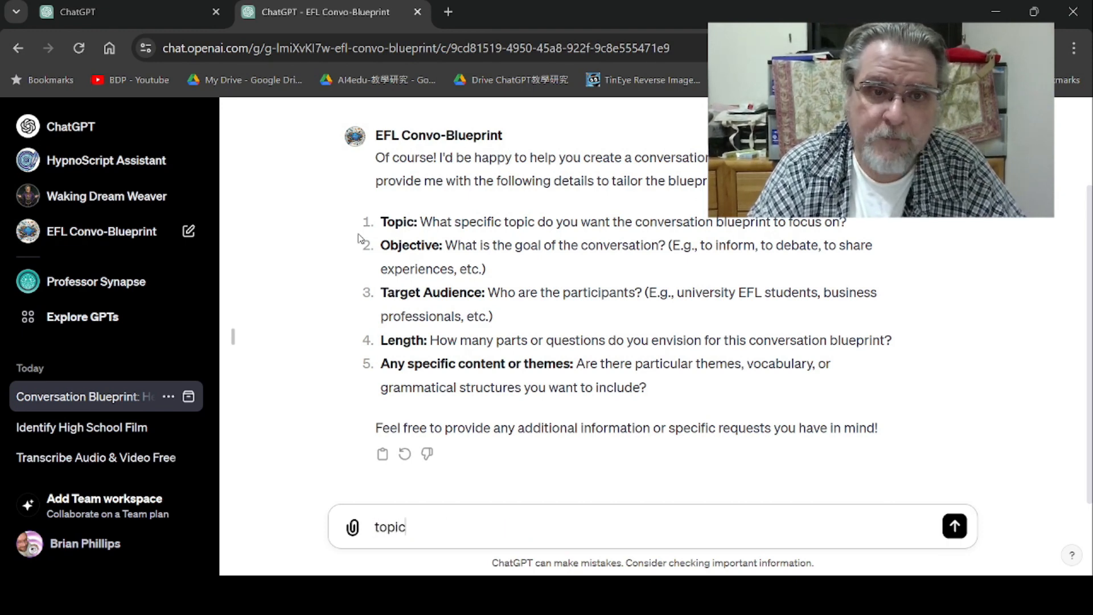
{"action": "type", "text": ":"}
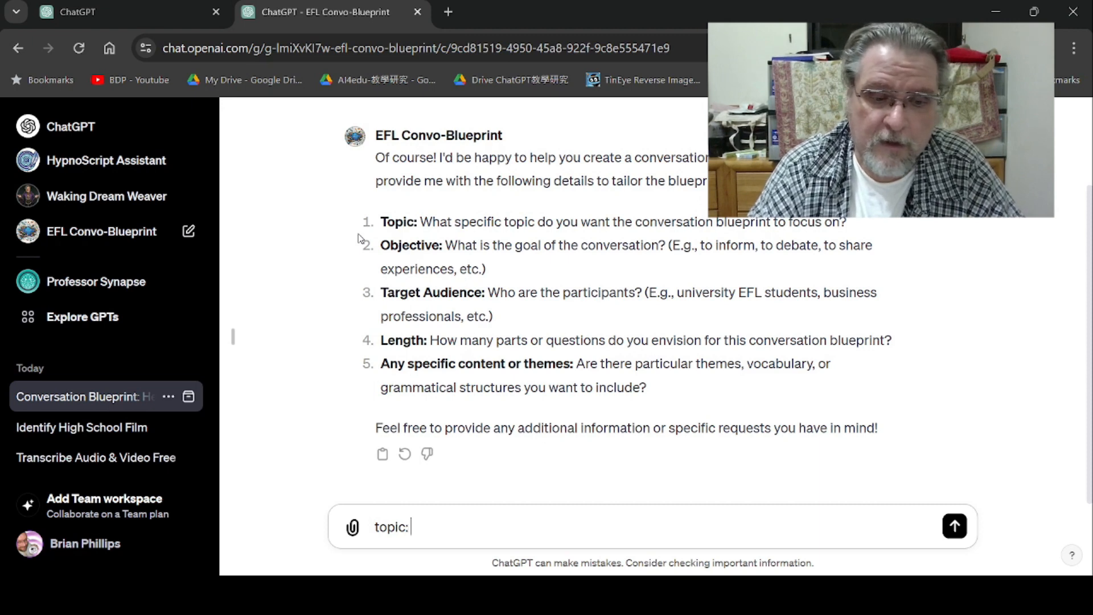
{"action": "type", "text": " cosplay"}
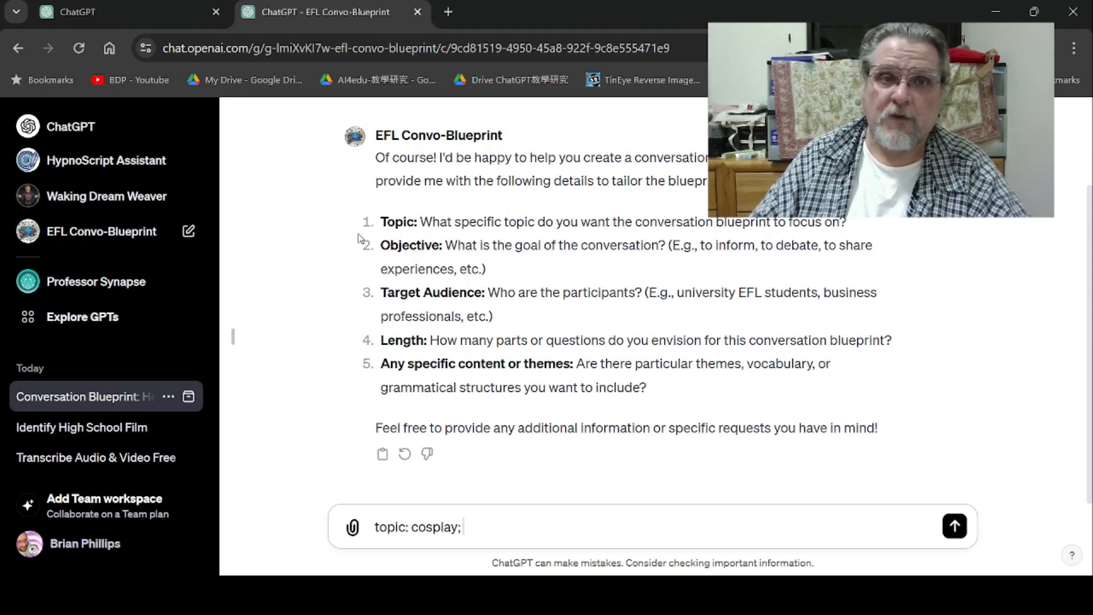
{"action": "type", "text": "o"}
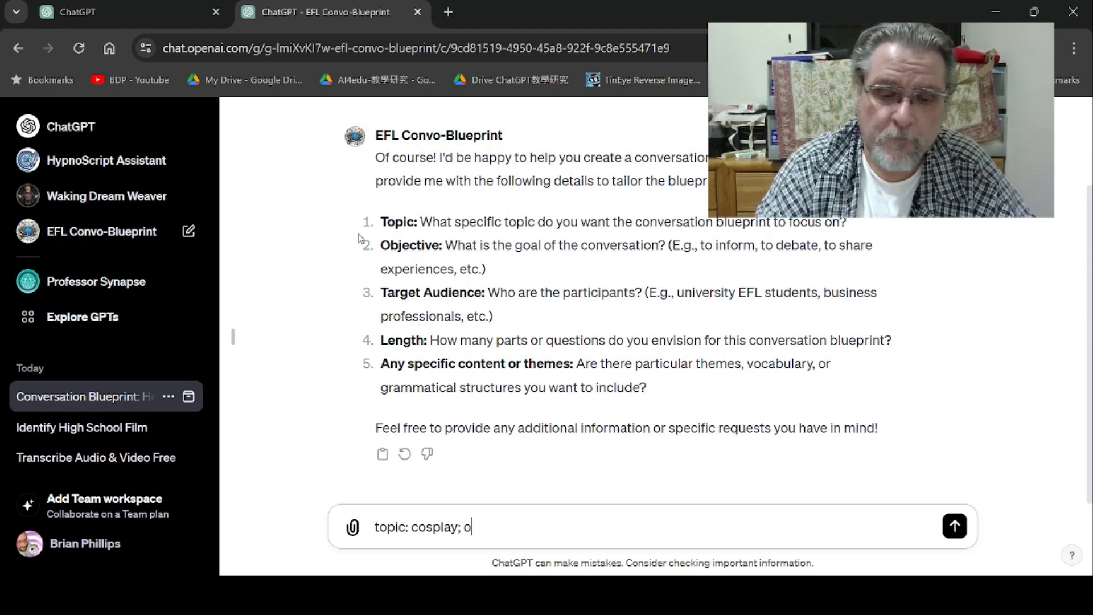
{"action": "type", "text": "bject"}
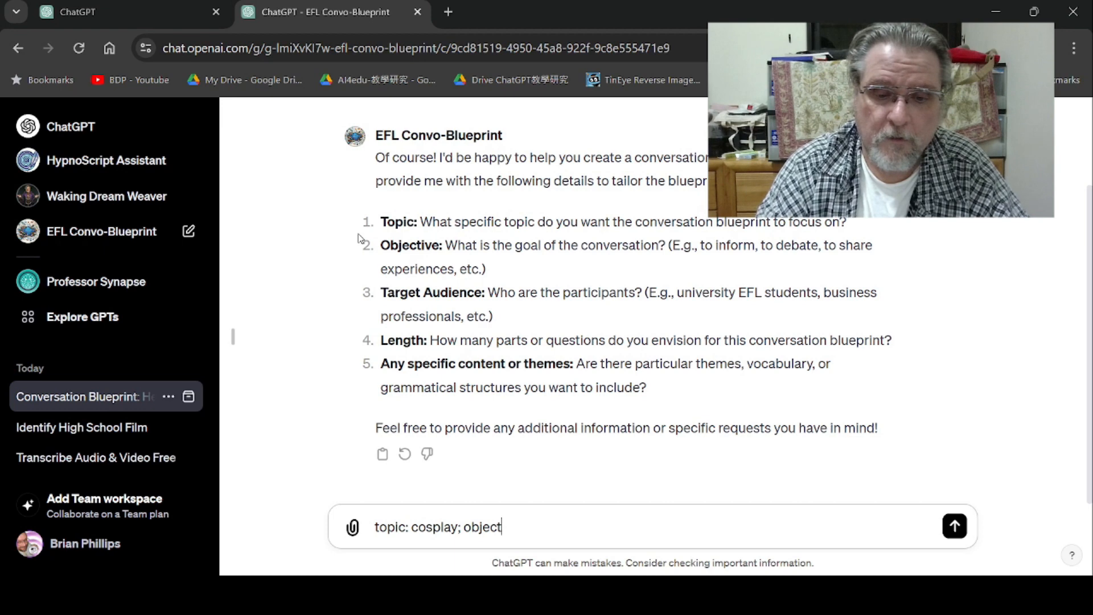
{"action": "type", "text": "ive:"}
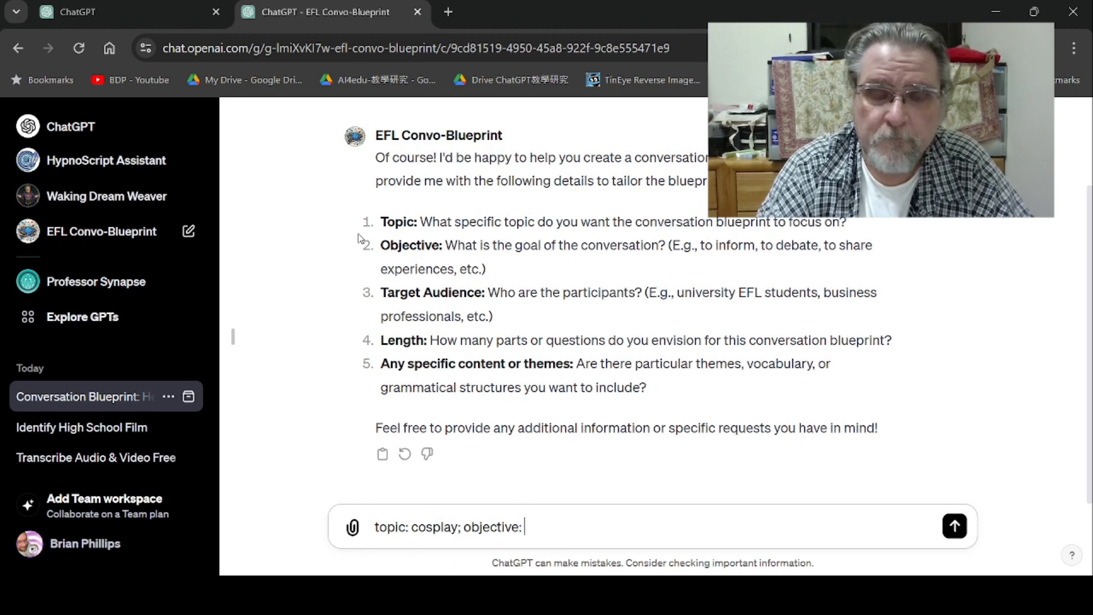
{"action": "type", "text": "share"}
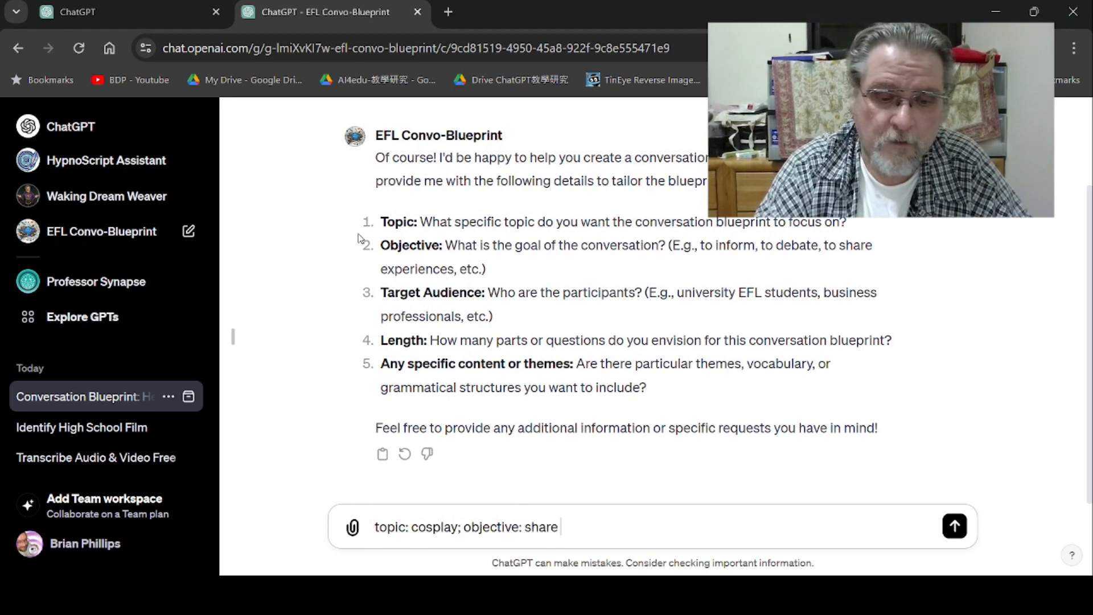
{"action": "type", "text": " views and experiences;"}
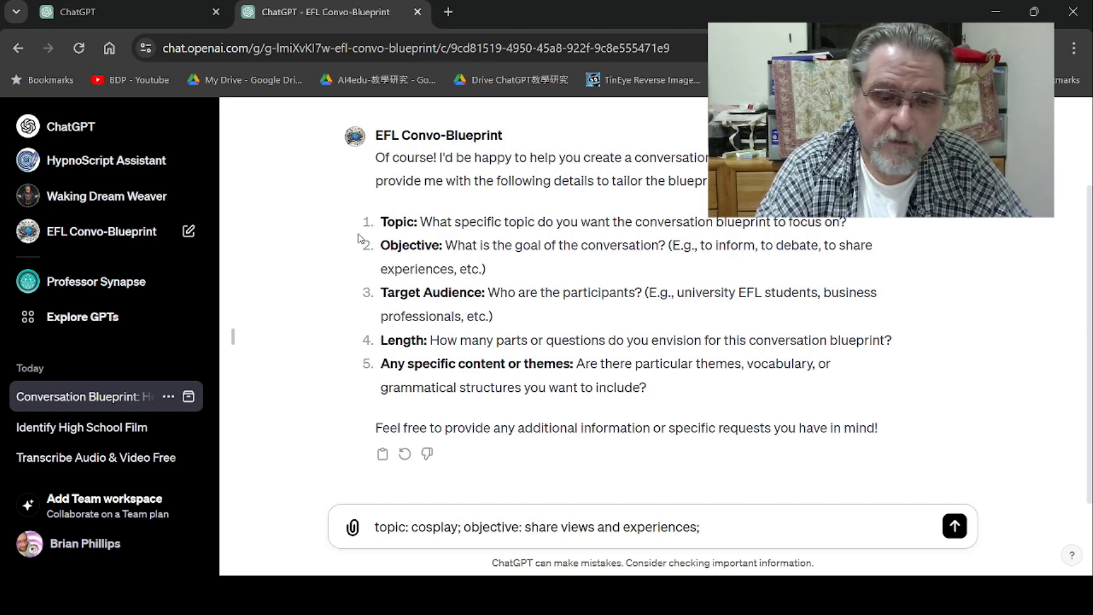
{"action": "type", "text": "target:"}
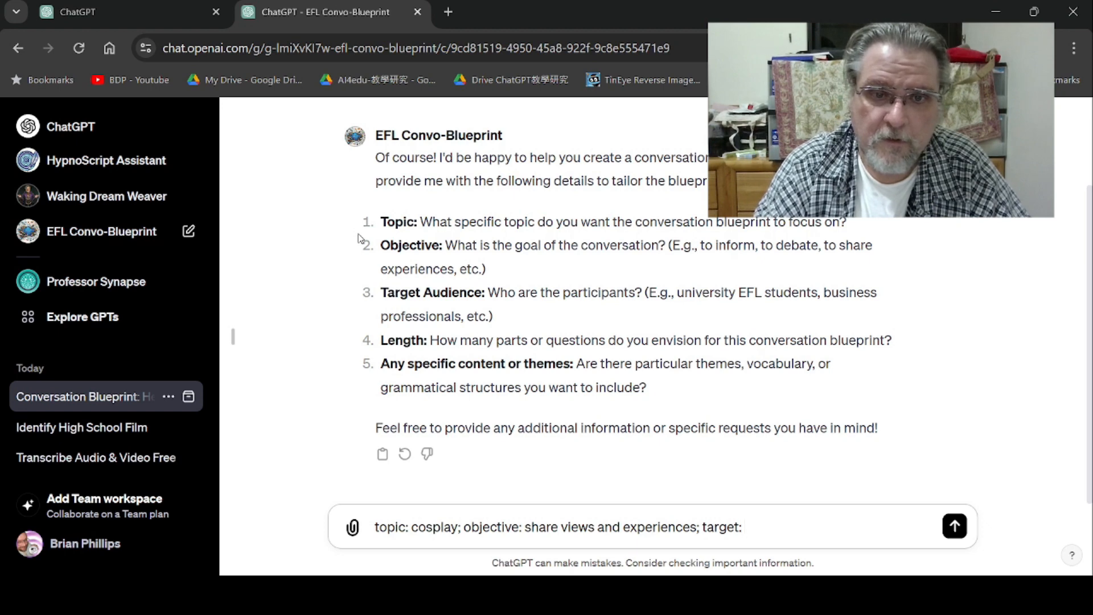
{"action": "type", "text": " advanced"}
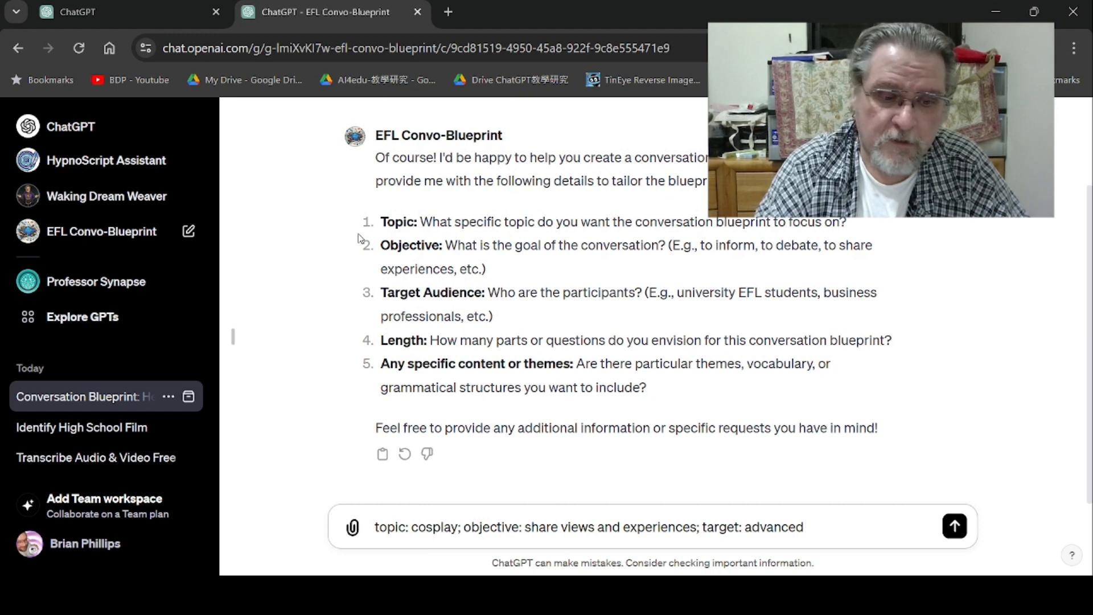
{"action": "type", "text": "efl "}
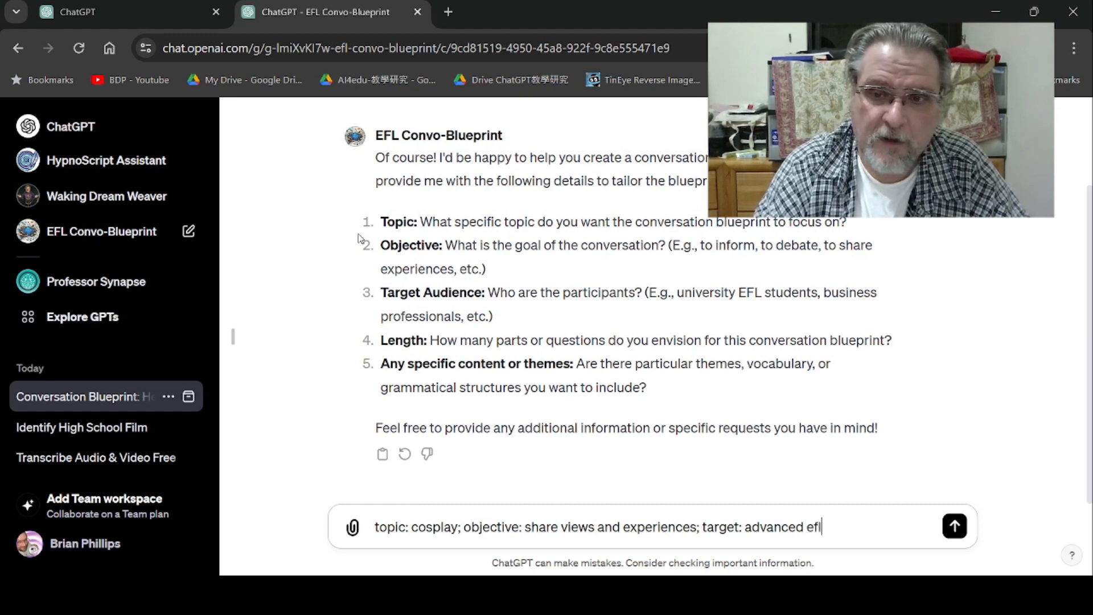
{"action": "type", "text": "uni students;"}
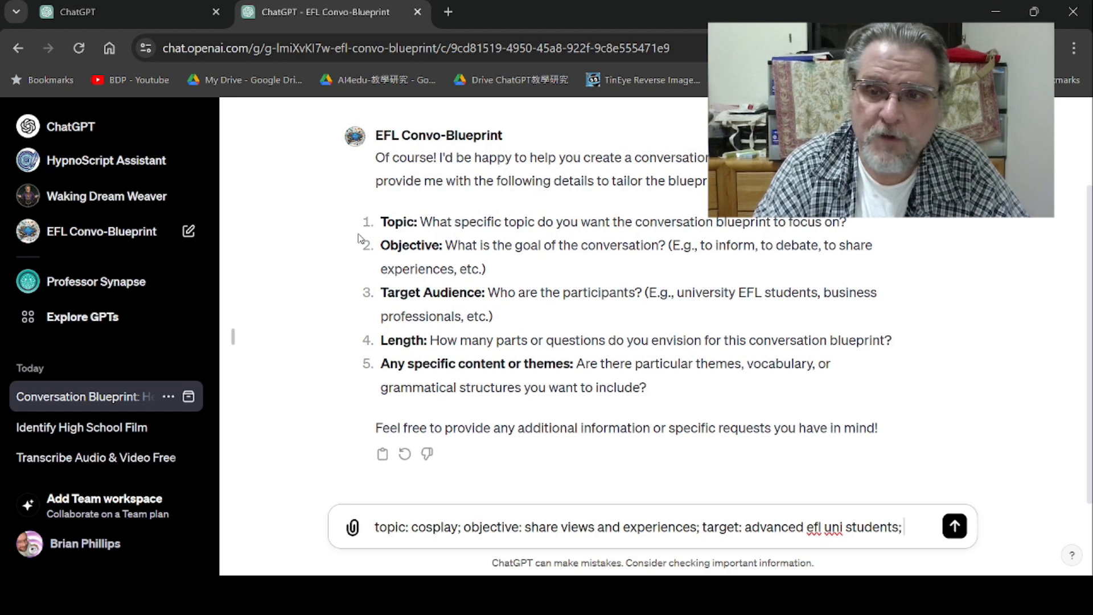
{"action": "type", "text": " 1000"}
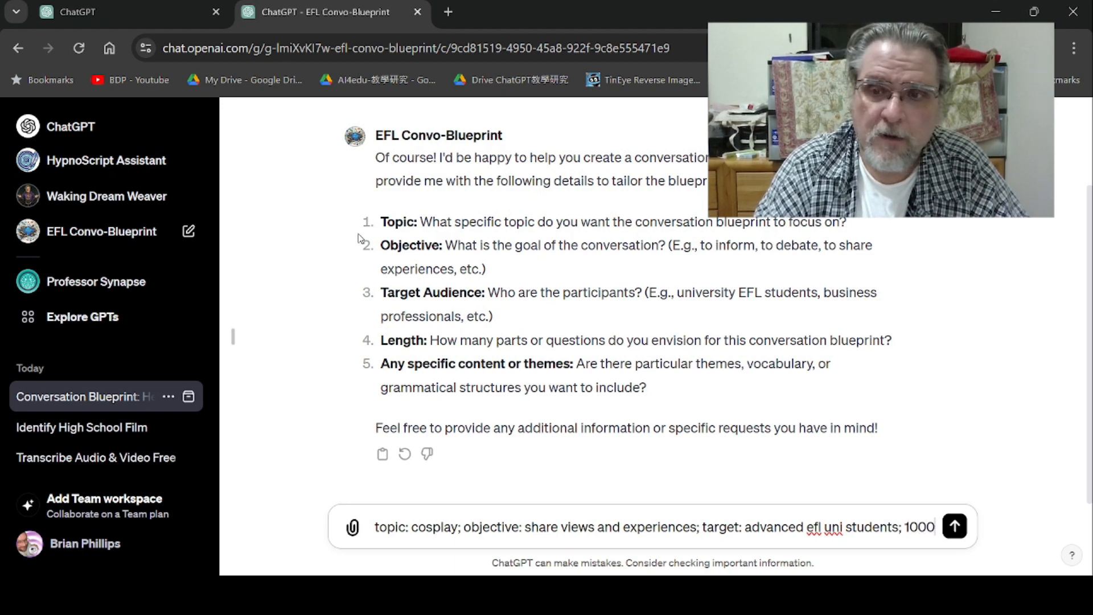
{"action": "type", "text": " words"}
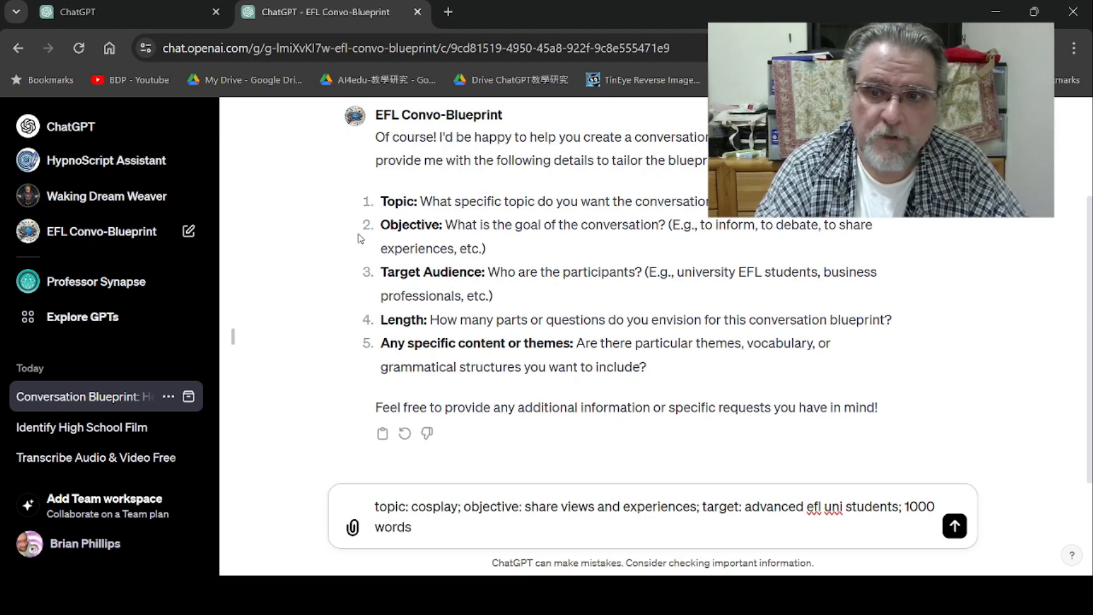
{"action": "key", "text": "Return"}
- Scroll through the generated conversation blueprint to review its reading material, vocabulary, questions and assignment
{"action": "type", "text": "\\"}
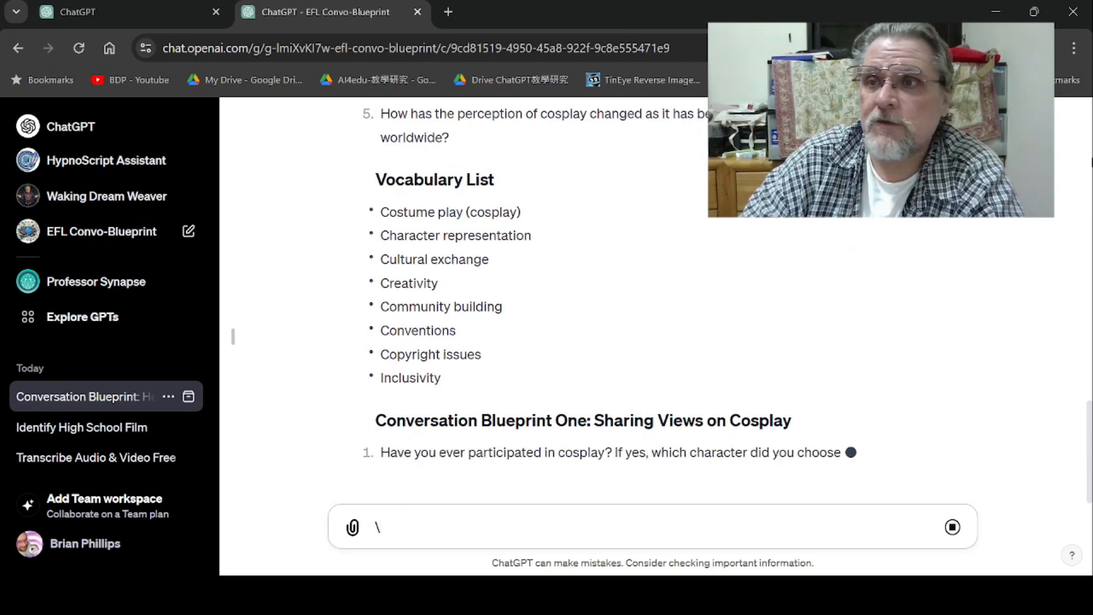
{"action": "scroll", "coordinate": [1085, 182], "scroll_direction": "up", "scroll_amount": 12}
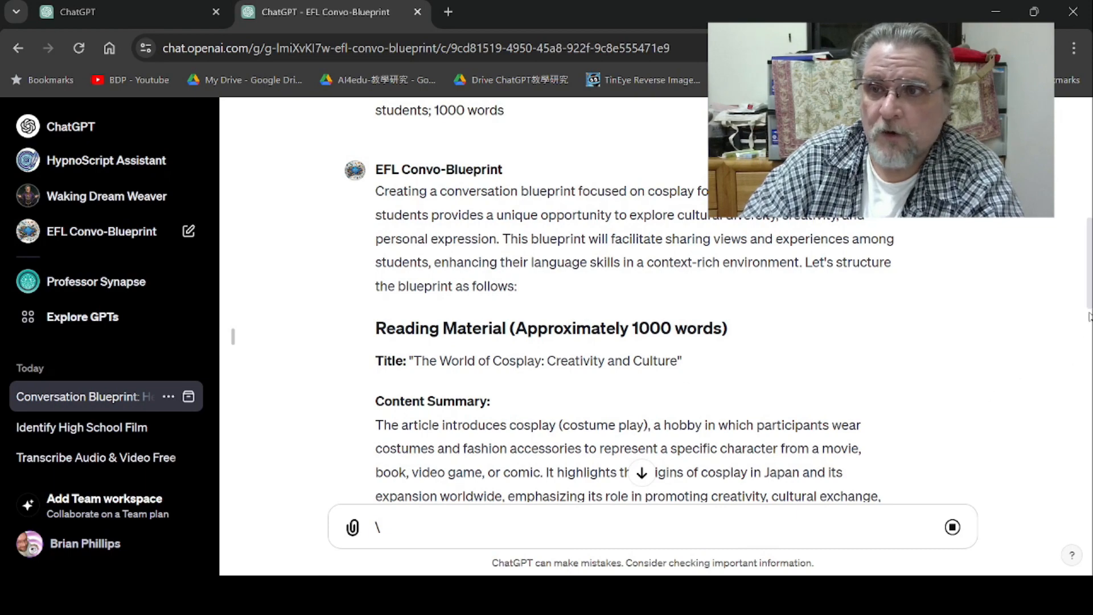
{"action": "left_click_drag", "start_coordinate": [1091, 302], "coordinate": [1046, 511]}
{"action": "scroll", "coordinate": [1046, 511], "scroll_direction": "down", "scroll_amount": 3}
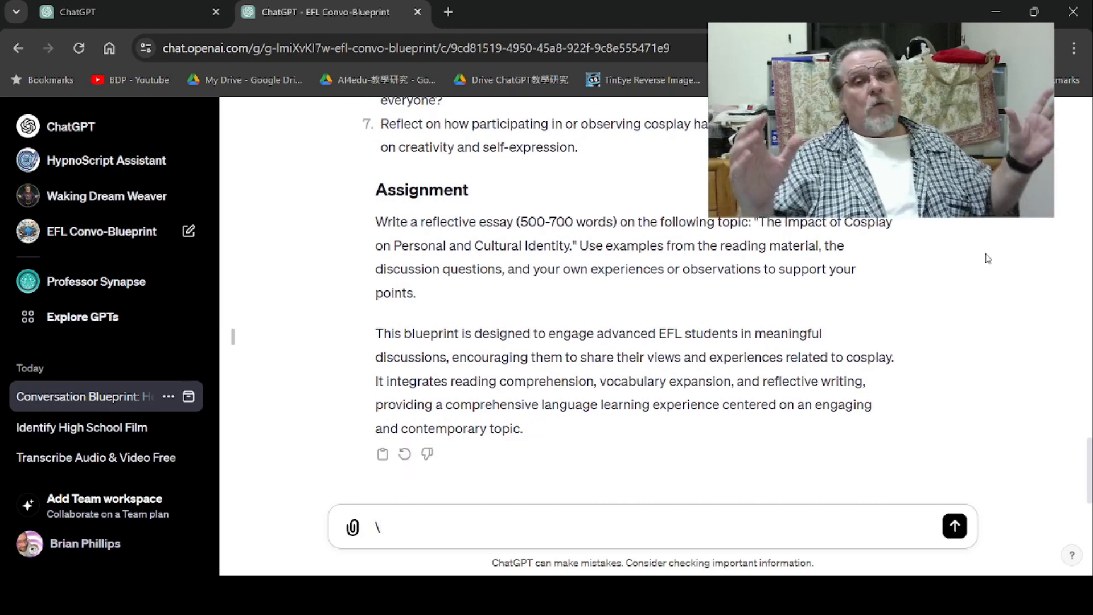
- Send the follow-up "the reading needs to be the full text, not just a summary. please give me a full 1000 word text on cosplay"
{"action": "key", "text": "BackSpace"}
{"action": "type", "text": "the re"}
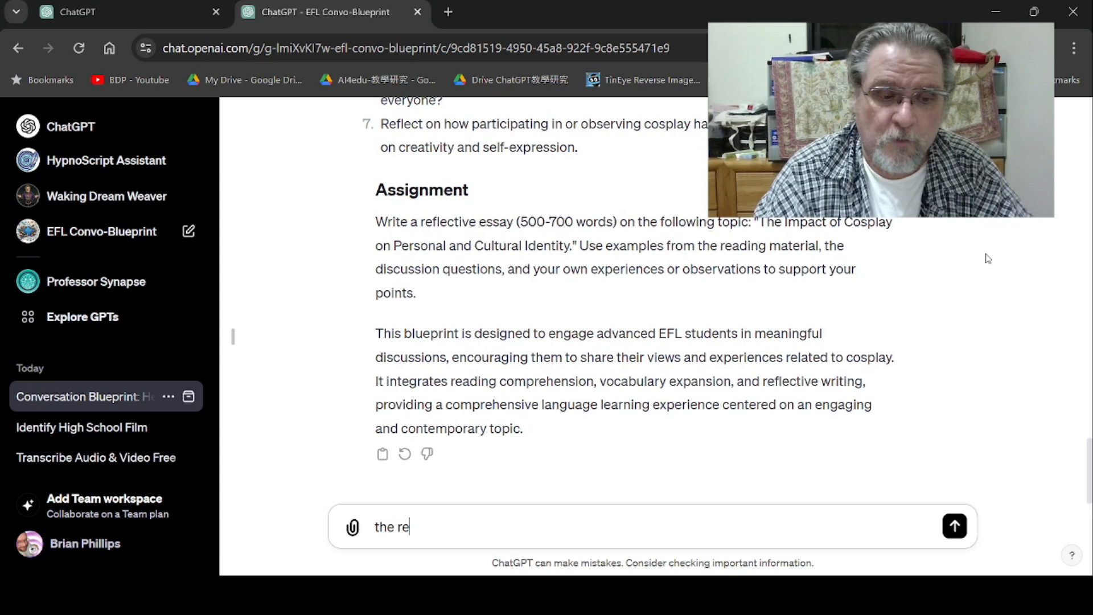
{"action": "type", "text": "ading needs to be"}
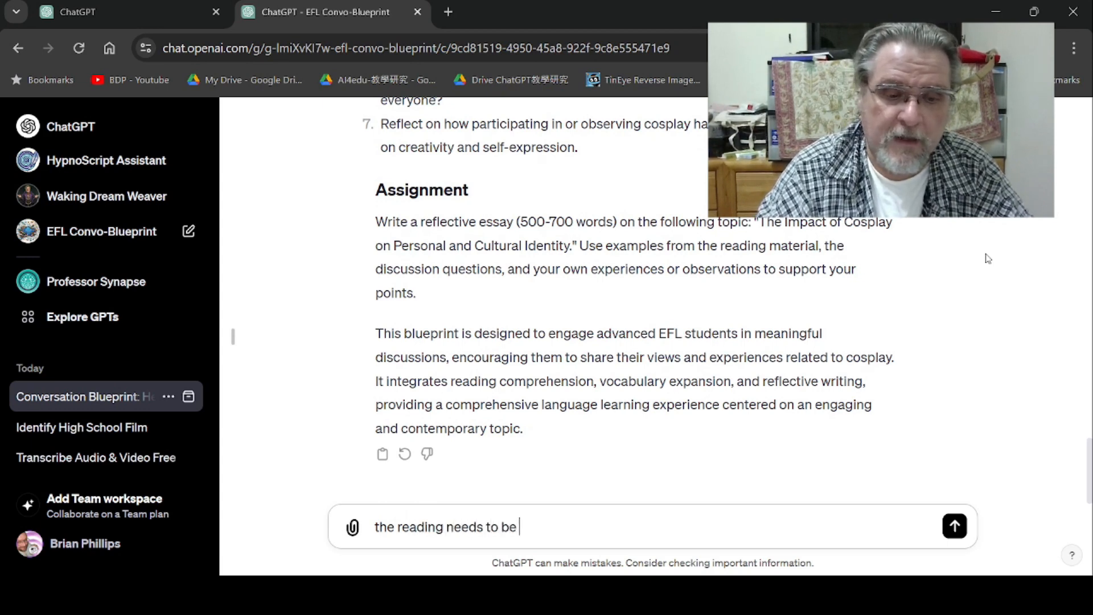
{"action": "type", "text": " the full text"}
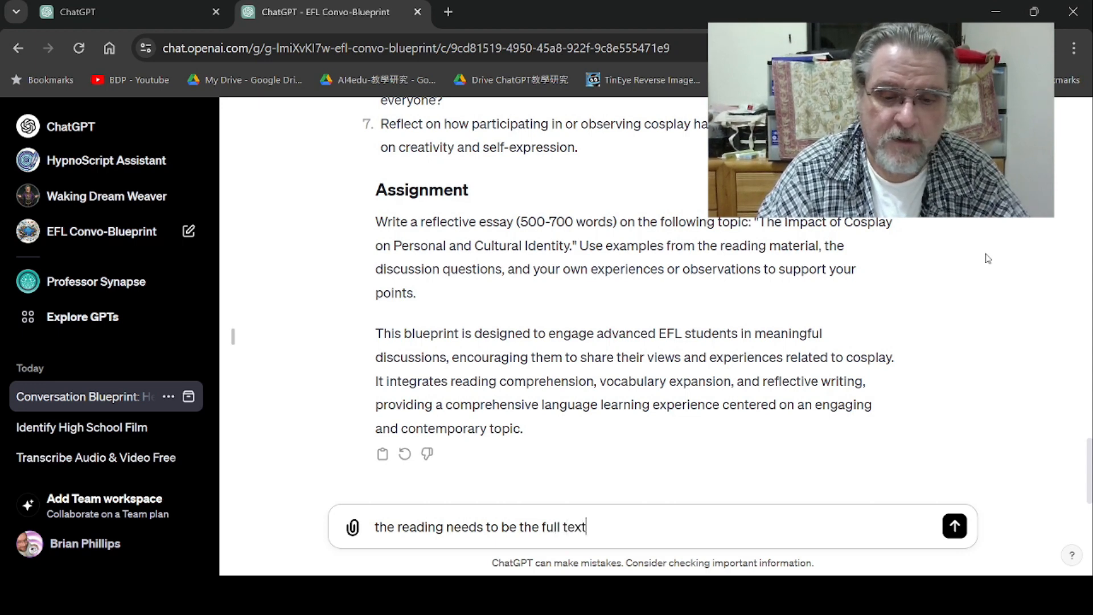
{"action": "type", "text": ", not "}
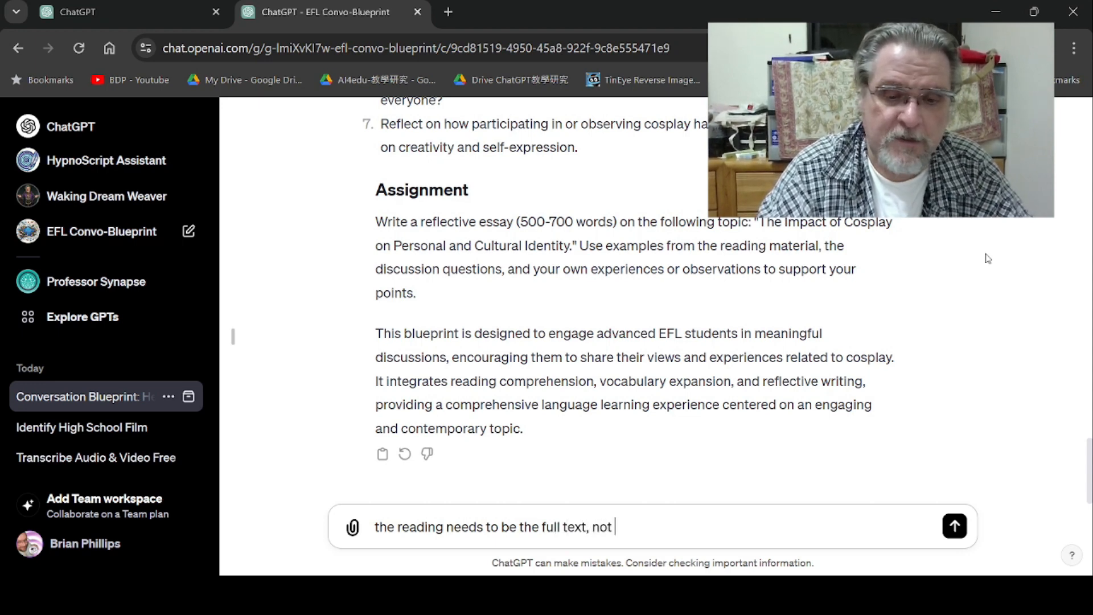
{"action": "type", "text": "just a summary"}
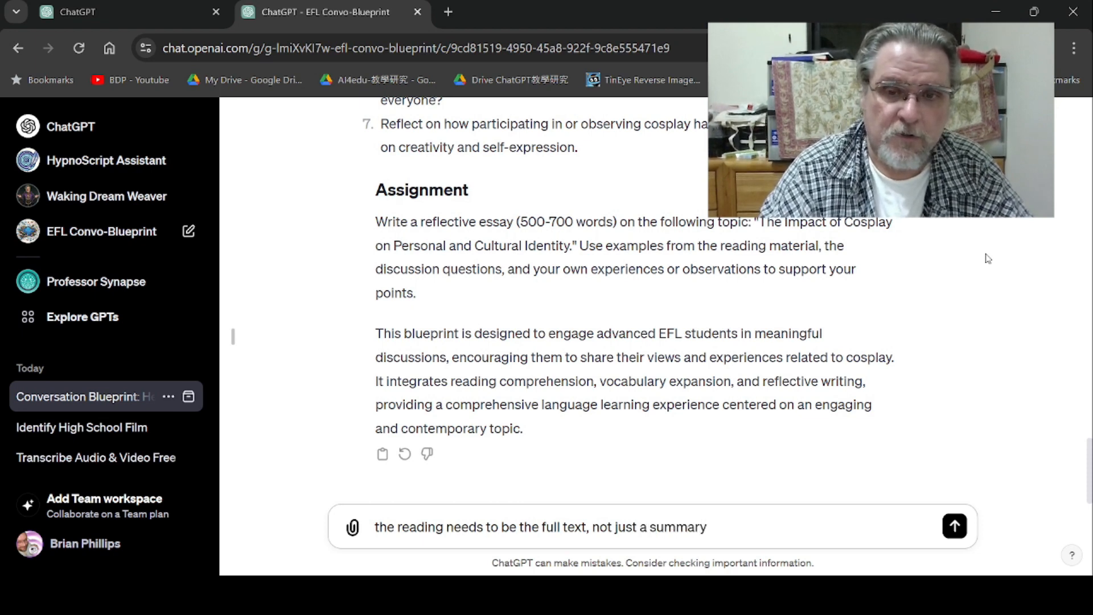
{"action": "type", "text": ".  please give me a full 10"}
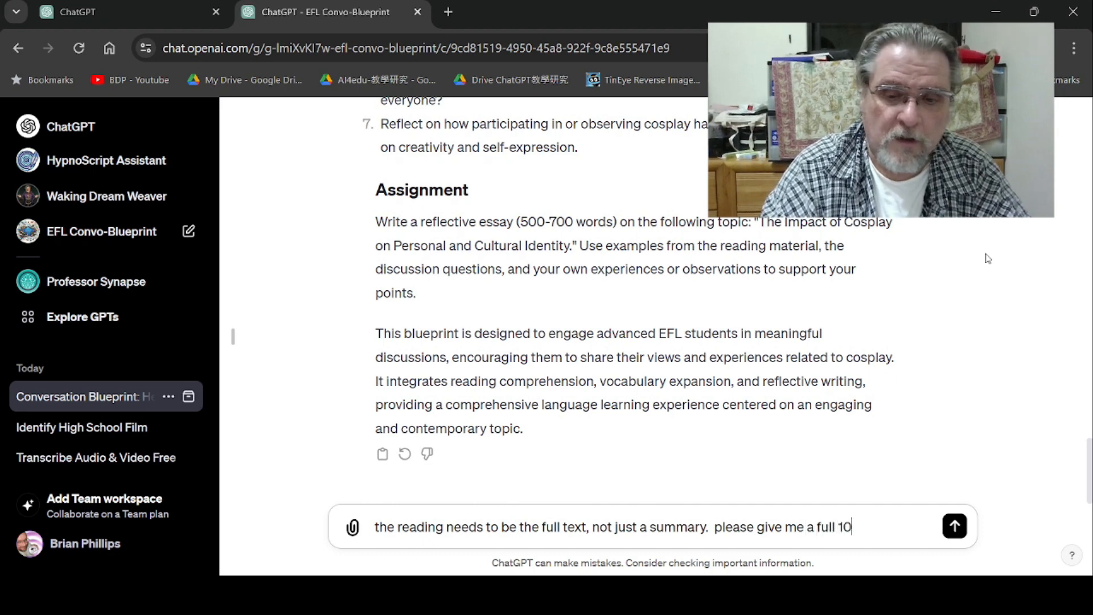
{"action": "type", "text": "00 word"}
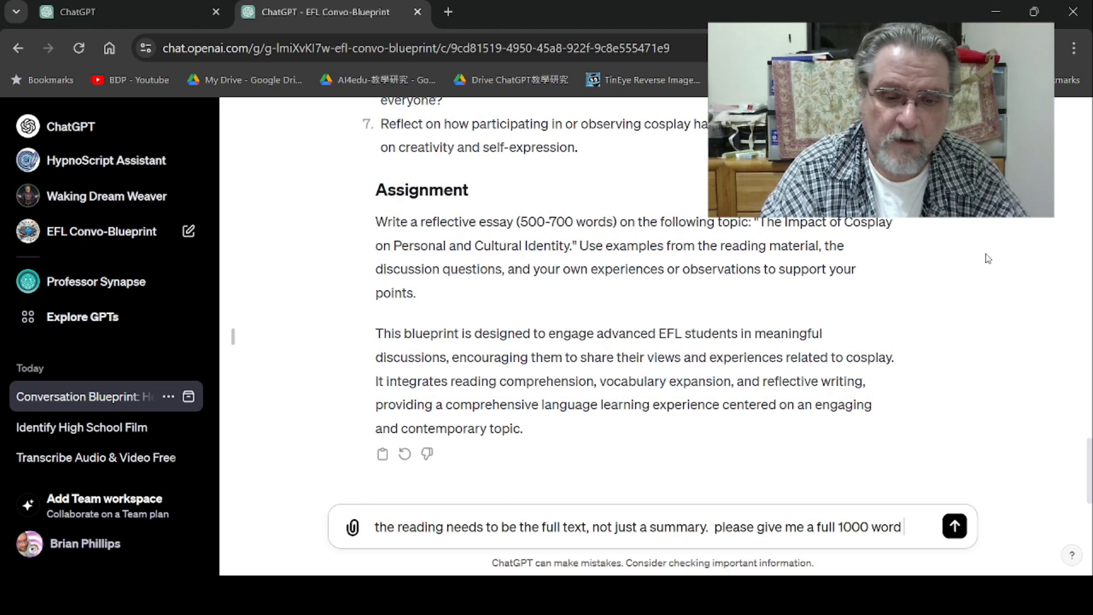
{"action": "type", "text": " text "}
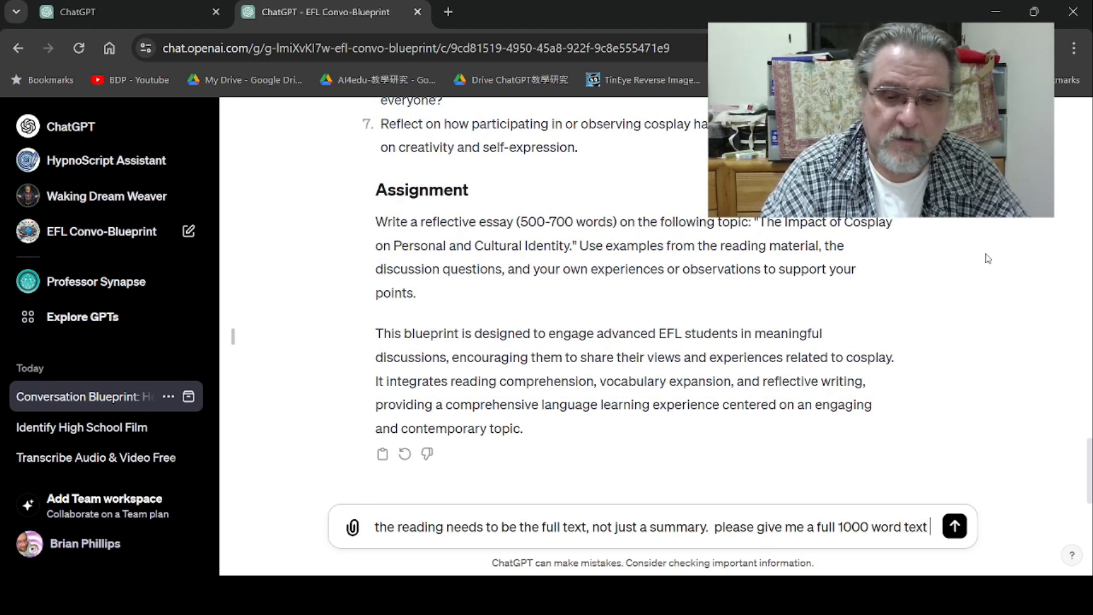
{"action": "type", "text": "on cosplay"}
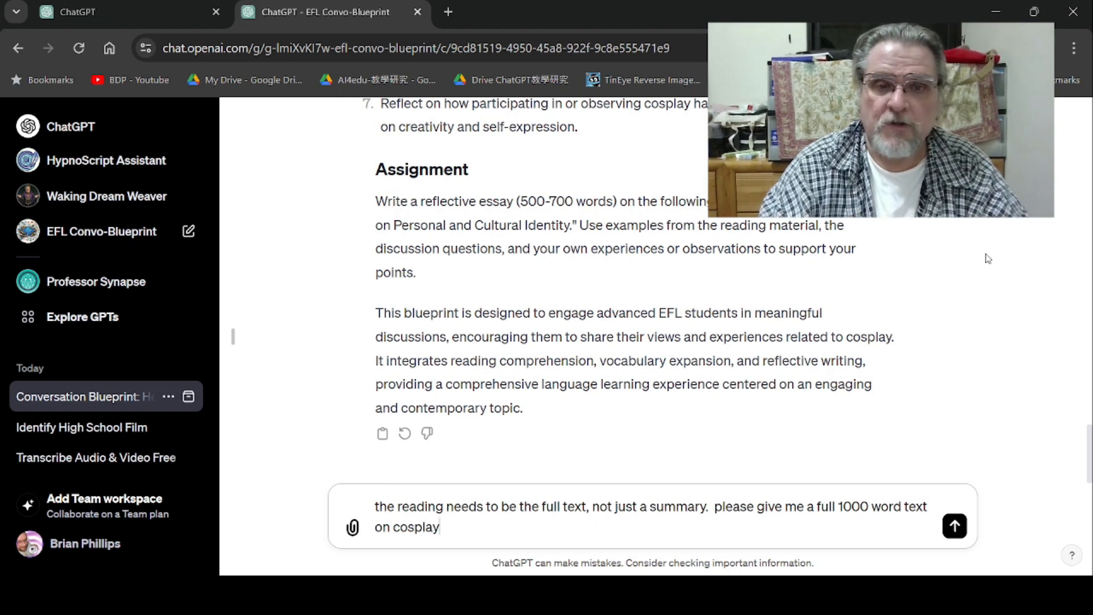
{"action": "key", "text": "Return"}
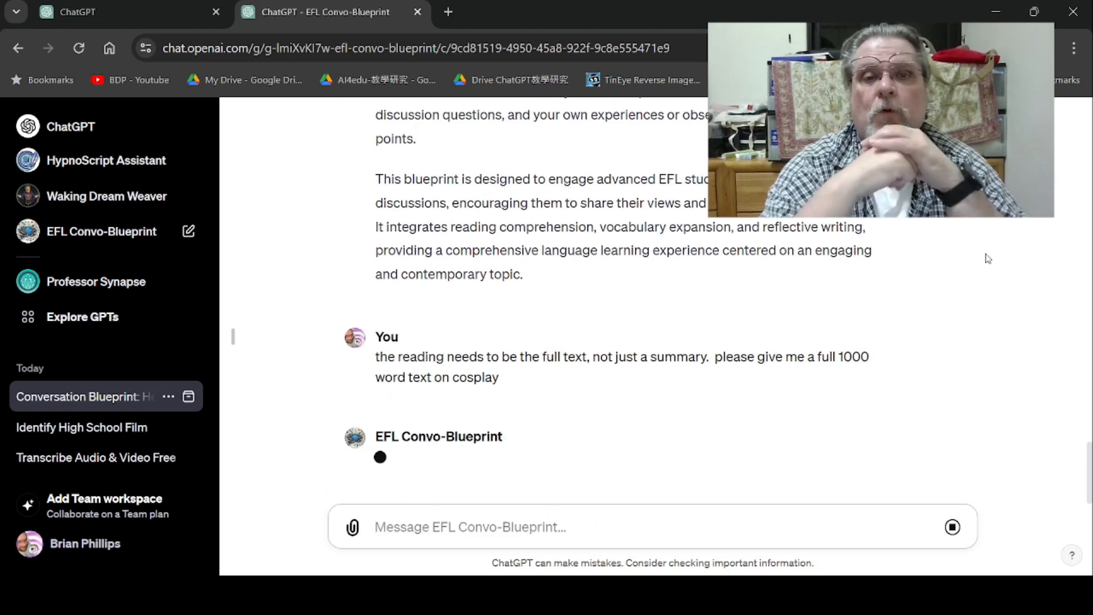
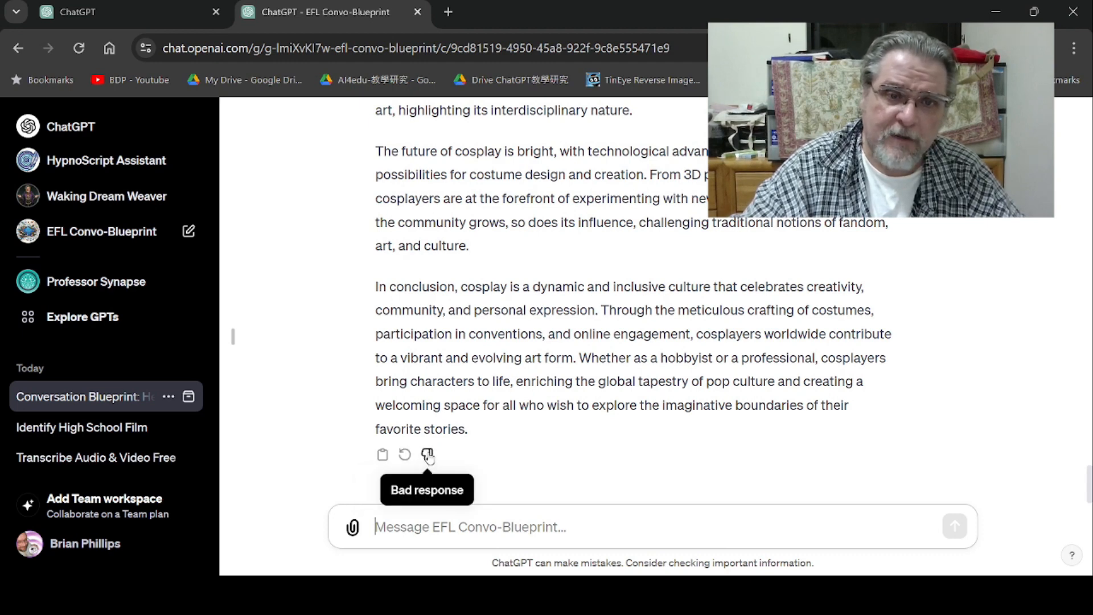
- Copy the full 1000-word cosplay reading text from the GPT's response
{"action": "left_click", "coordinate": [382, 456]}
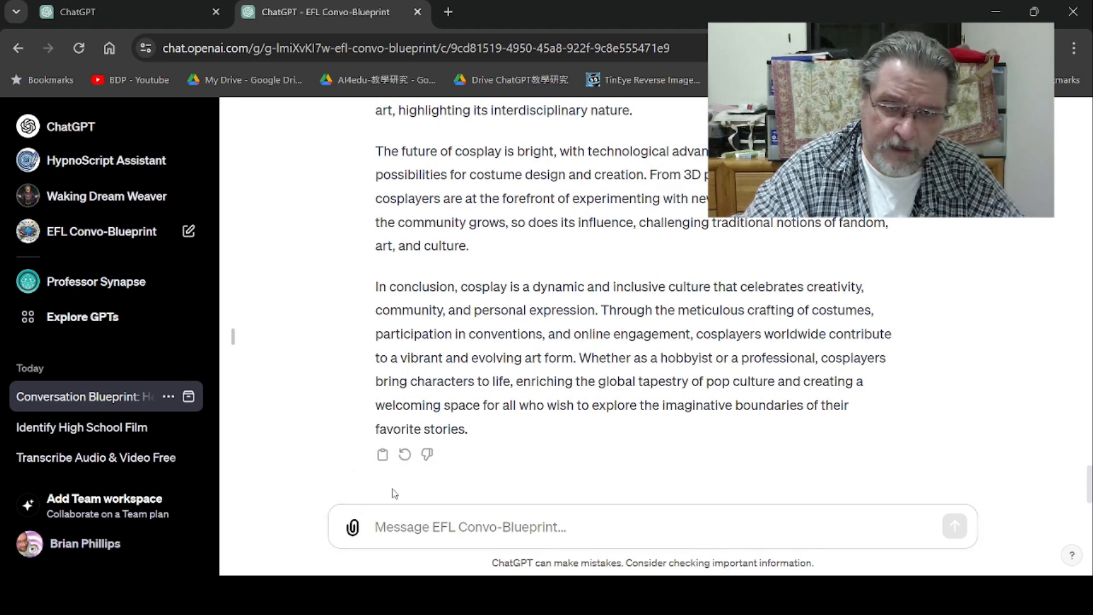
{"action": "key", "text": "alt+Tab"}
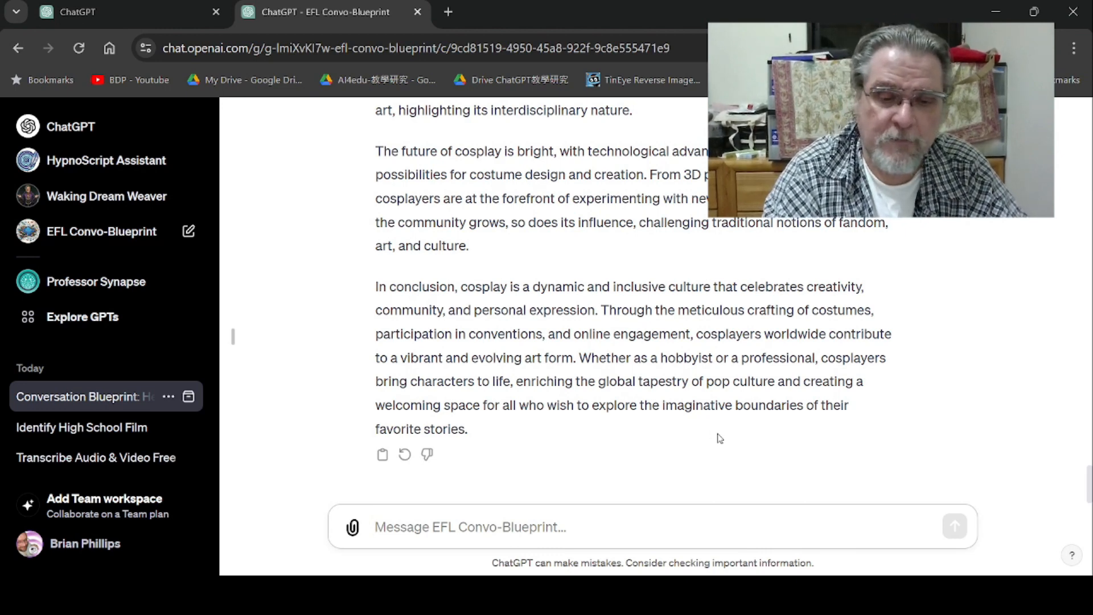
- Send the GPT the request "the vocabulary section must be 20 words, terms or phrases; please give me 20"
{"action": "type", "text": "th"}
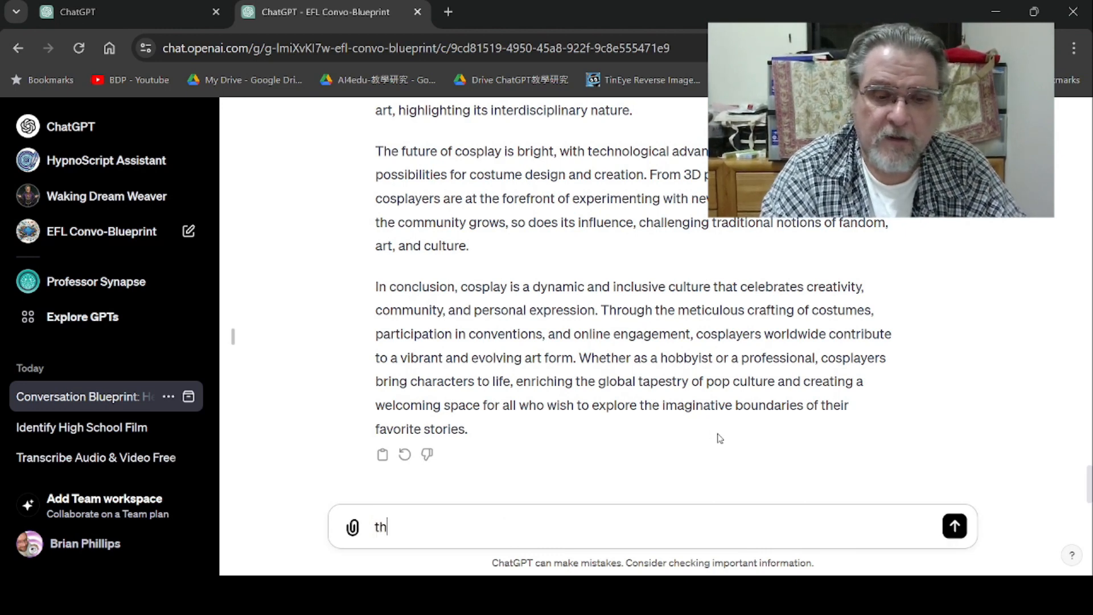
{"action": "type", "text": "e voca"}
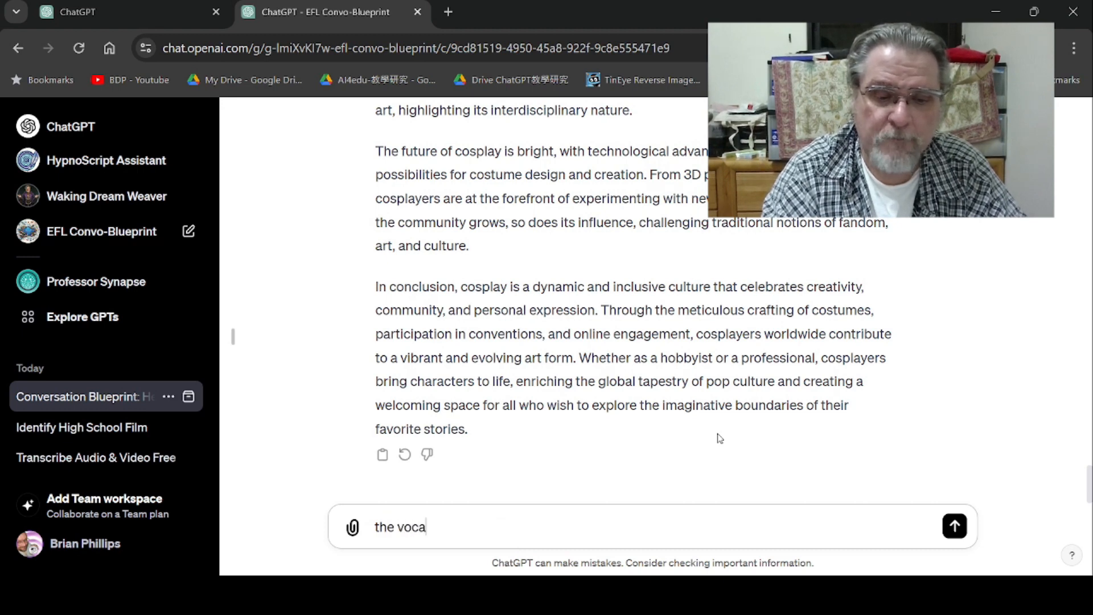
{"action": "type", "text": "bulary"}
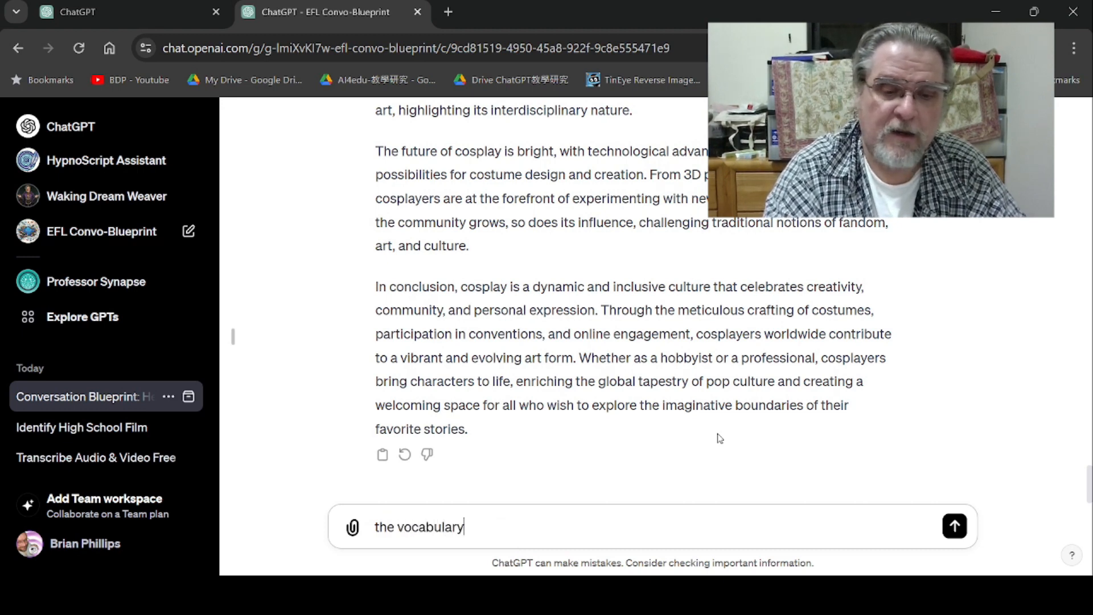
{"action": "type", "text": " sec"}
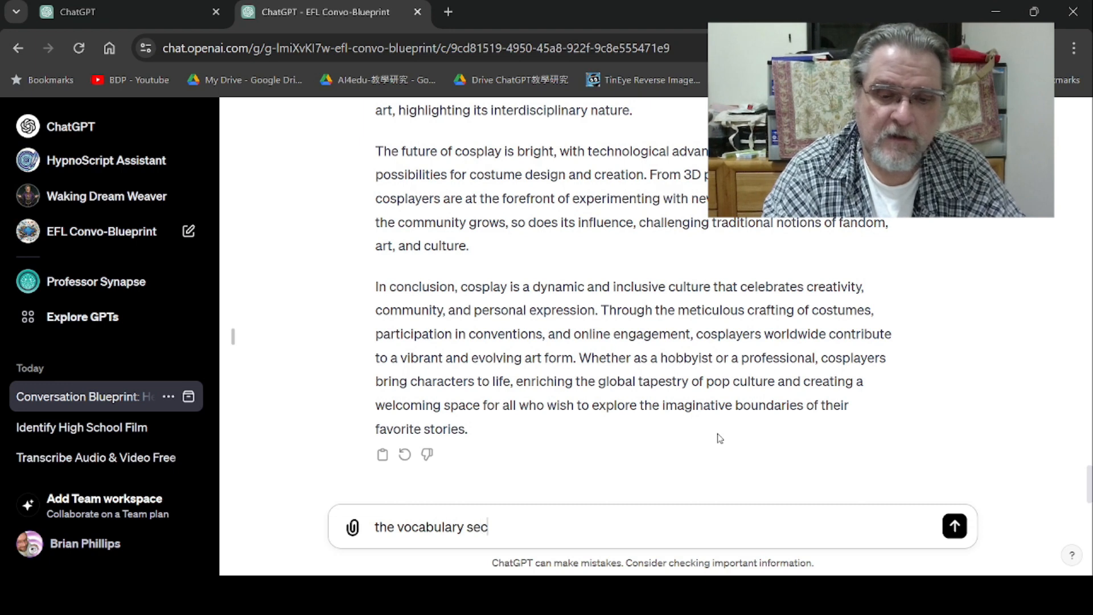
{"action": "type", "text": "tion must "}
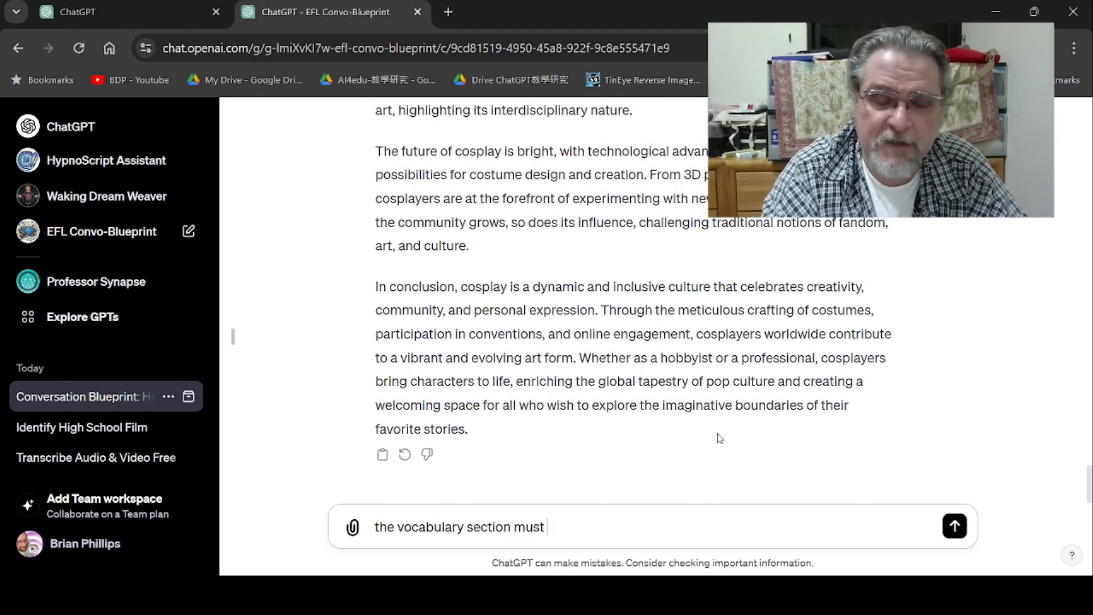
{"action": "type", "text": "be 2"}
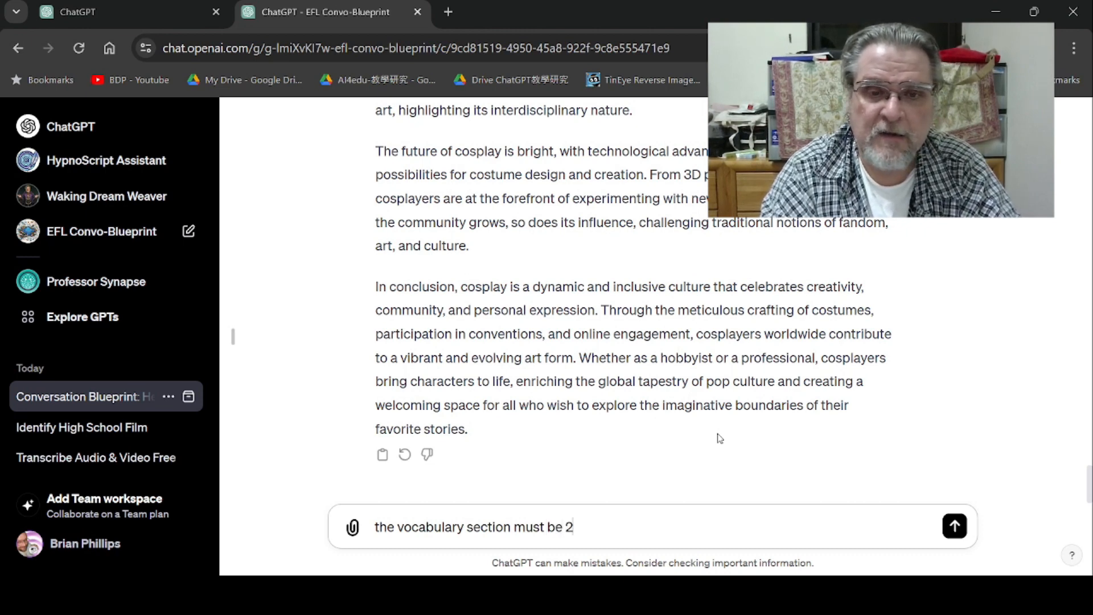
{"action": "type", "text": "0 wor"}
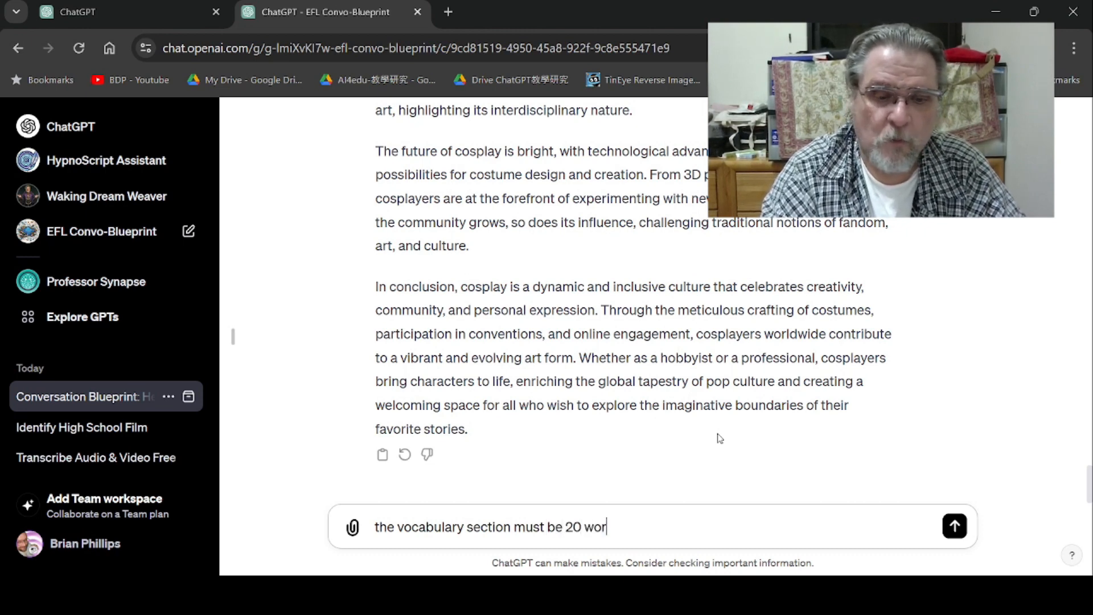
{"action": "type", "text": "ds, terms or"}
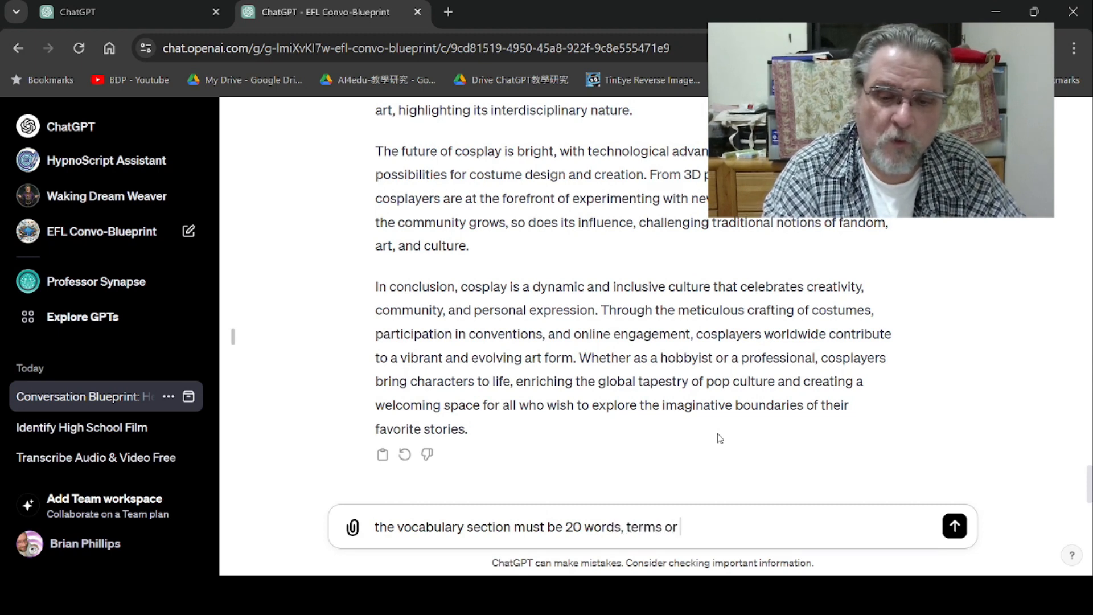
{"action": "type", "text": " phrase"}
{"action": "type", "text": "s,"}
{"action": "type", "text": ";"}
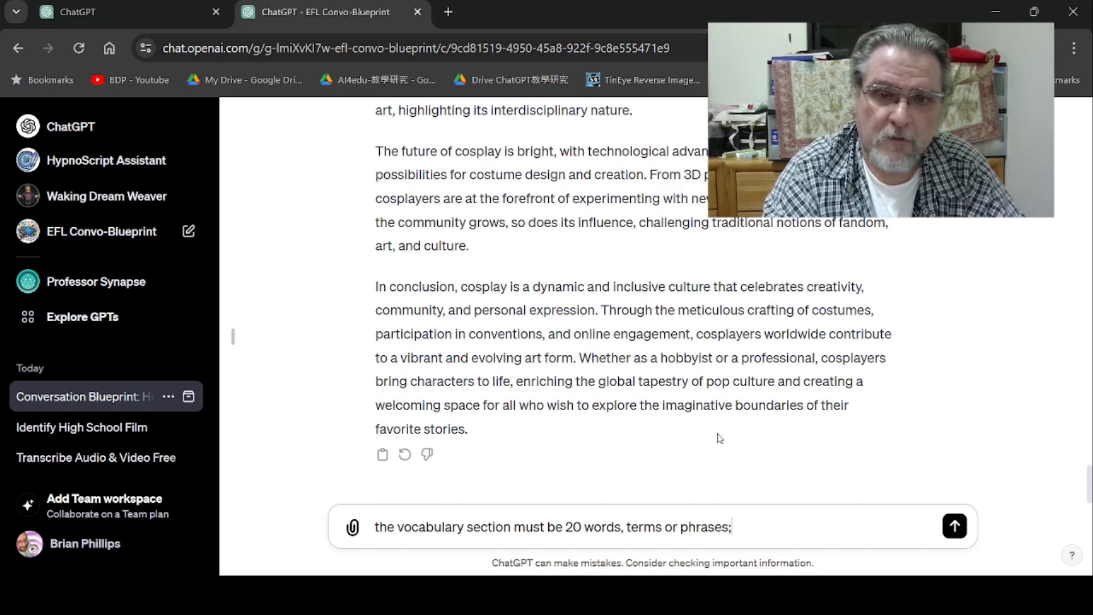
{"action": "type", "text": " pleas"}
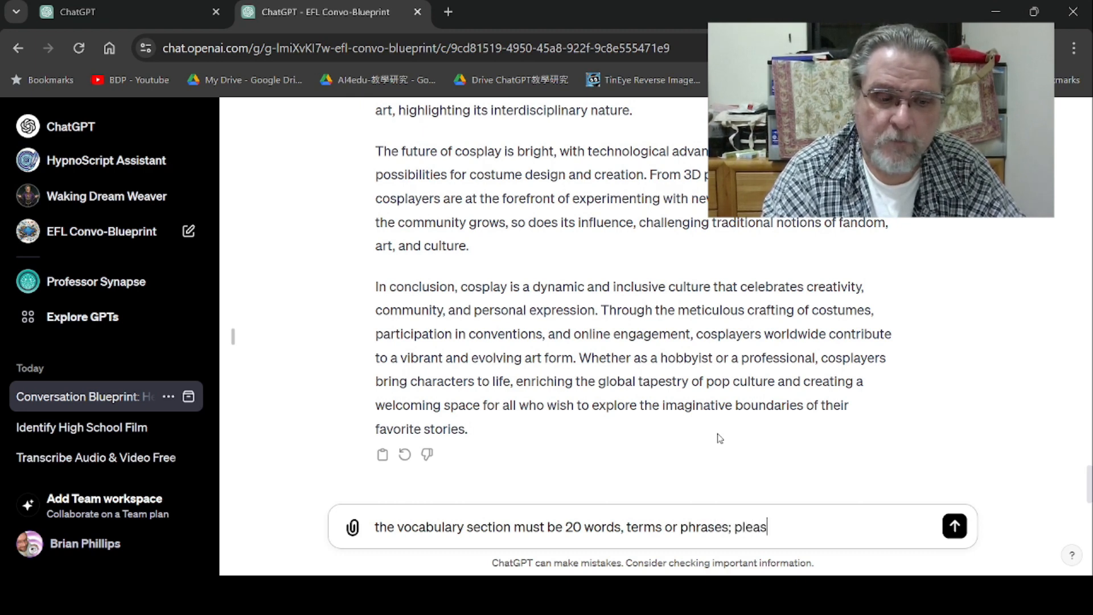
{"action": "type", "text": "e give me 20"}
{"action": "key", "text": "Return"}
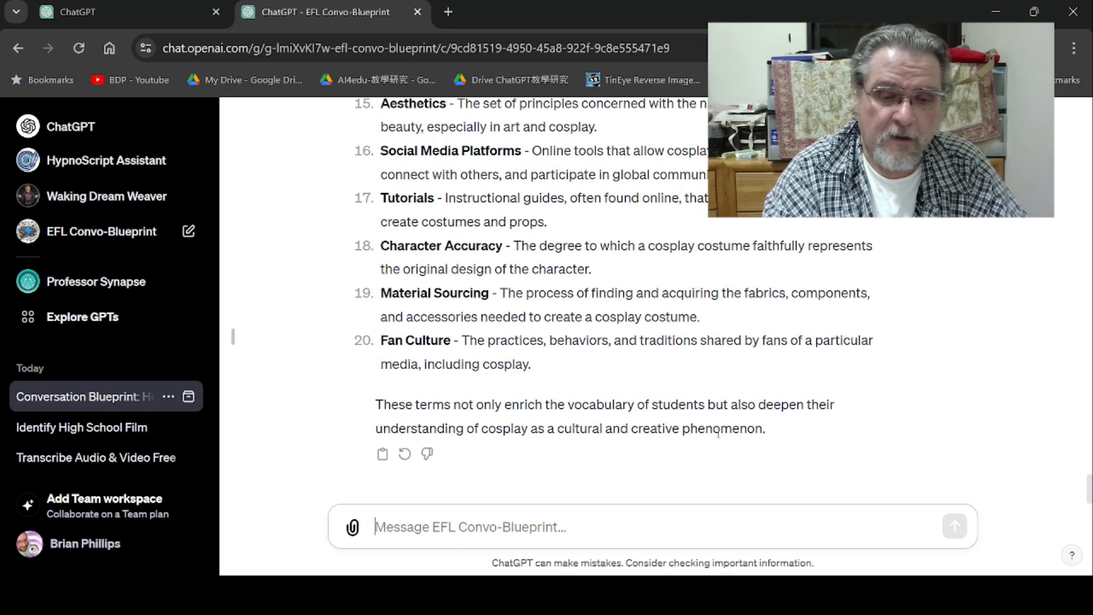
- Start a new message "conversation blueprint one" and reuse the wording of the previous vocabulary request after it
{"action": "type", "text": "con"}
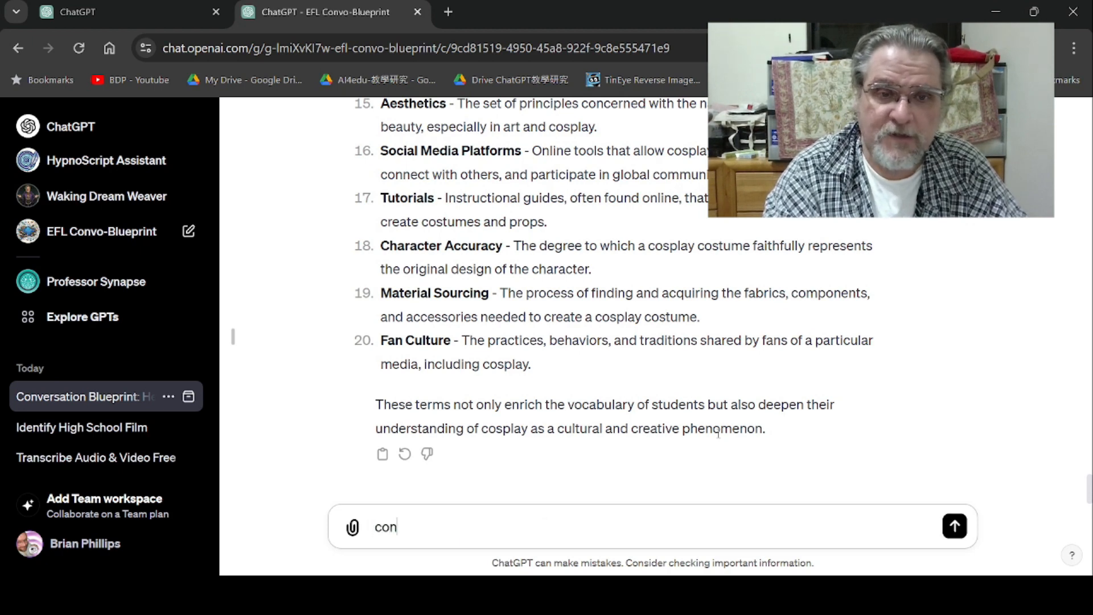
{"action": "type", "text": "ve"}
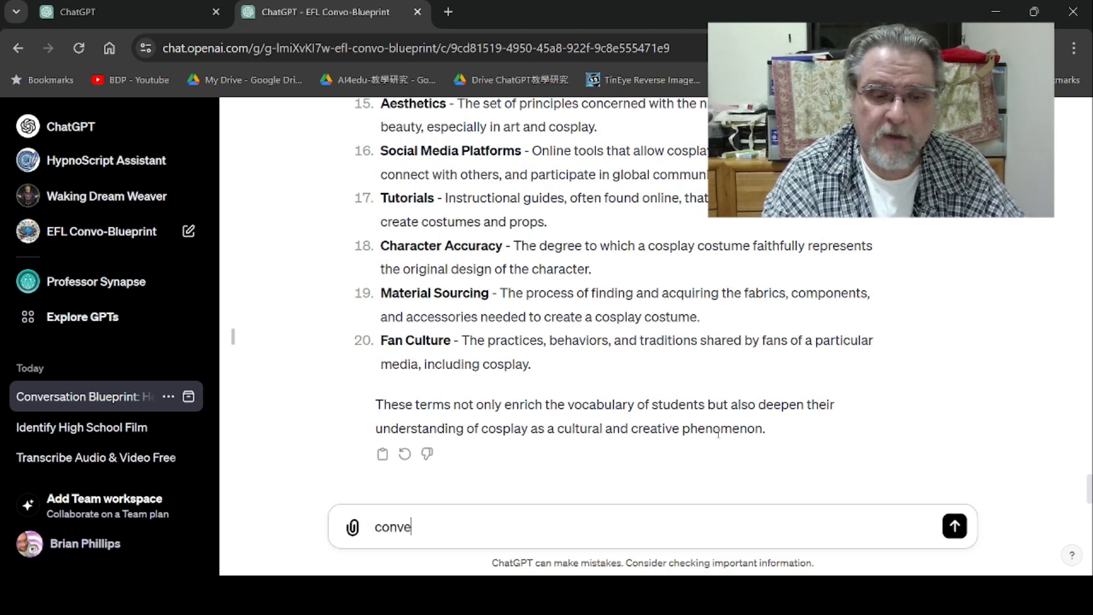
{"action": "type", "text": "rsatio"}
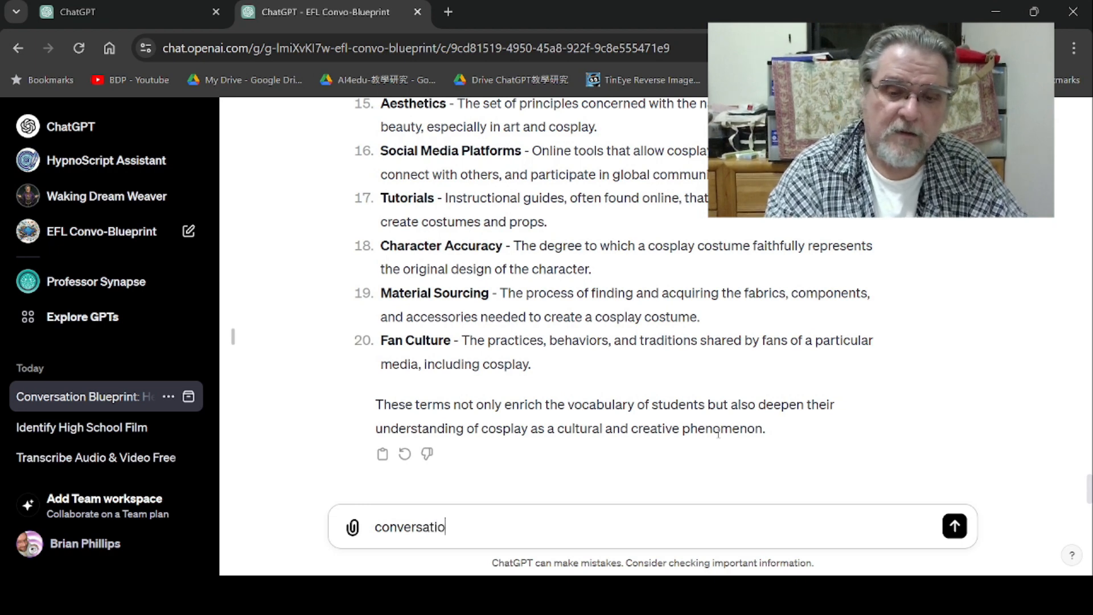
{"action": "type", "text": "n one"}
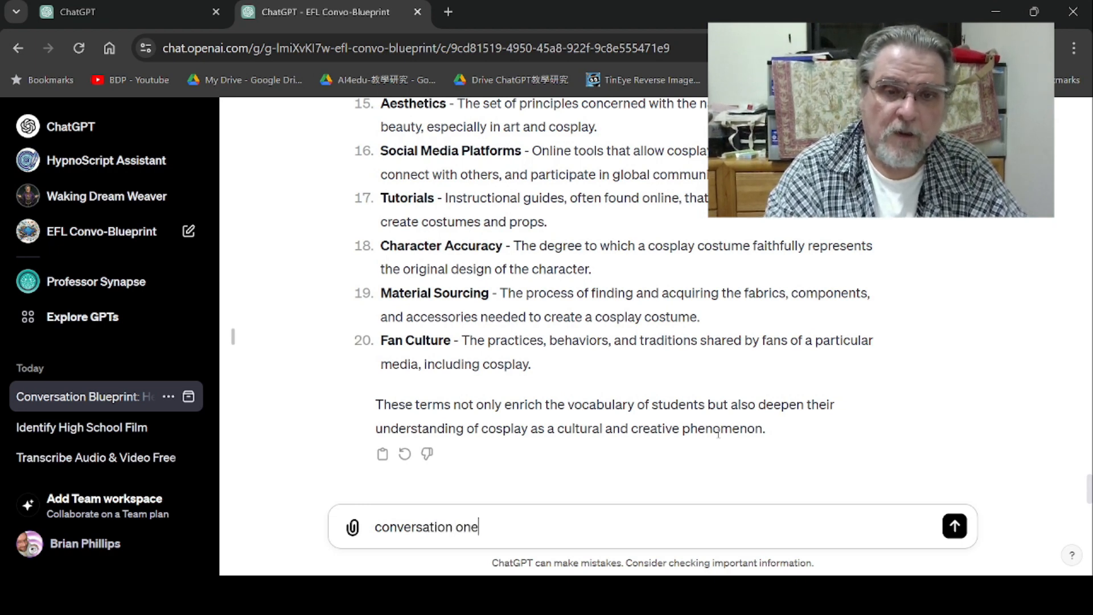
{"action": "key", "text": "BackSpace"}
{"action": "key", "text": "BackSpace"}
{"action": "key", "text": "BackSpace"}
{"action": "type", "text": "blueprint one must"}
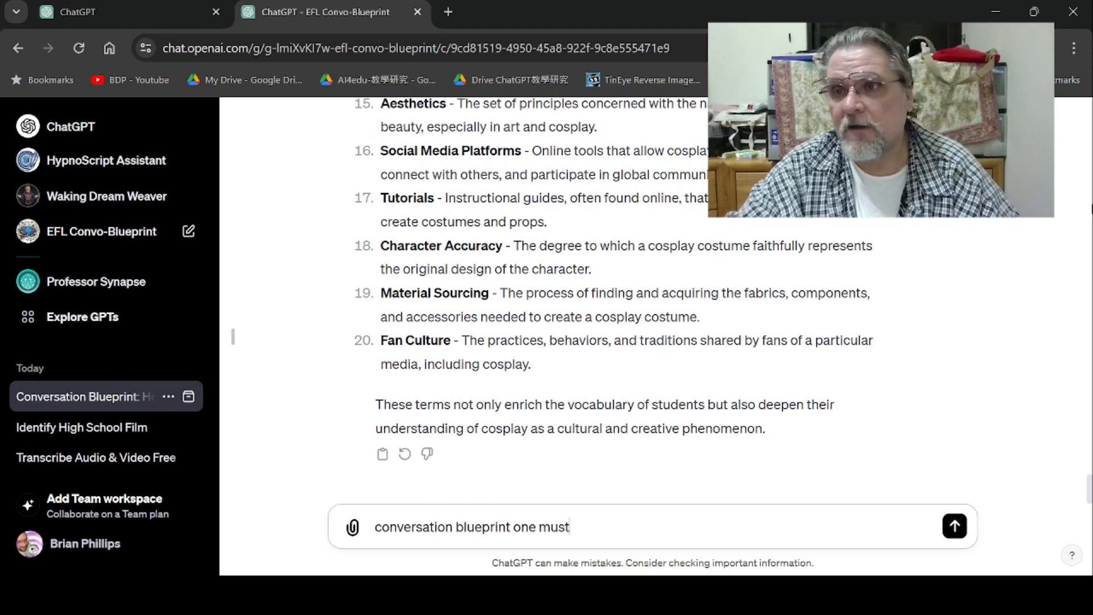
{"action": "scroll", "coordinate": [627, 296], "scroll_direction": "up", "scroll_amount": 10}
{"action": "scroll", "coordinate": [632, 356], "scroll_direction": "up", "scroll_amount": 5}
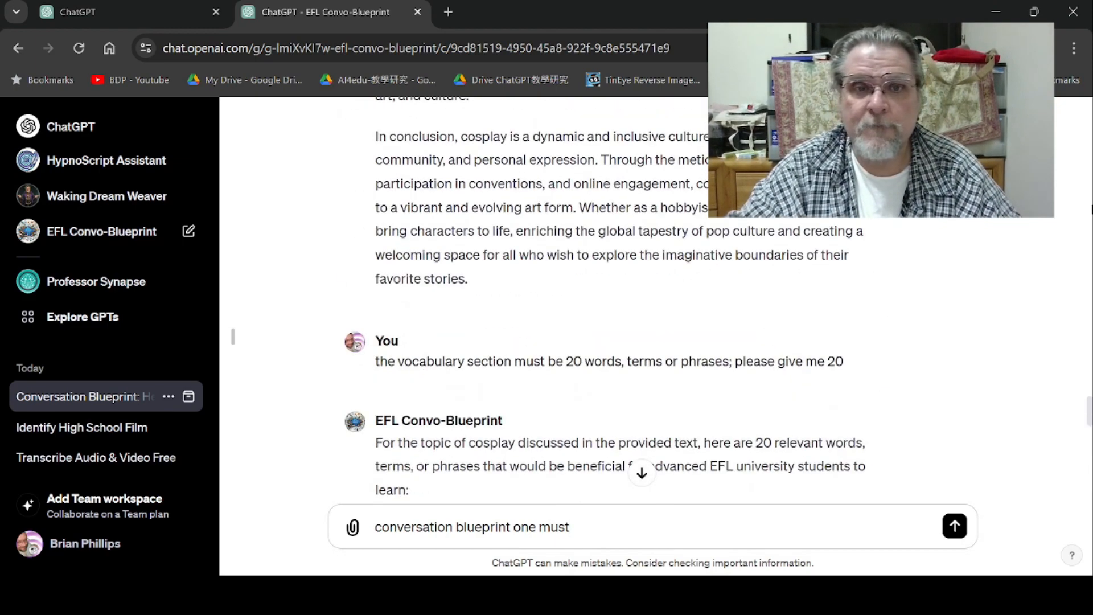
{"action": "left_click_drag", "start_coordinate": [844, 363], "coordinate": [513, 365]}
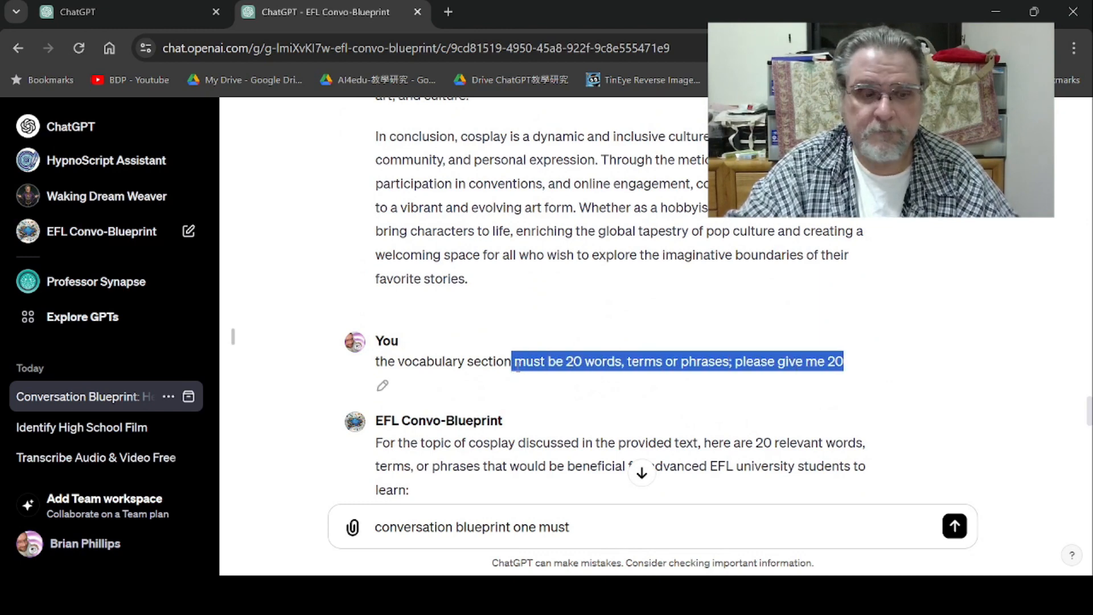
{"action": "left_click", "coordinate": [771, 309]}
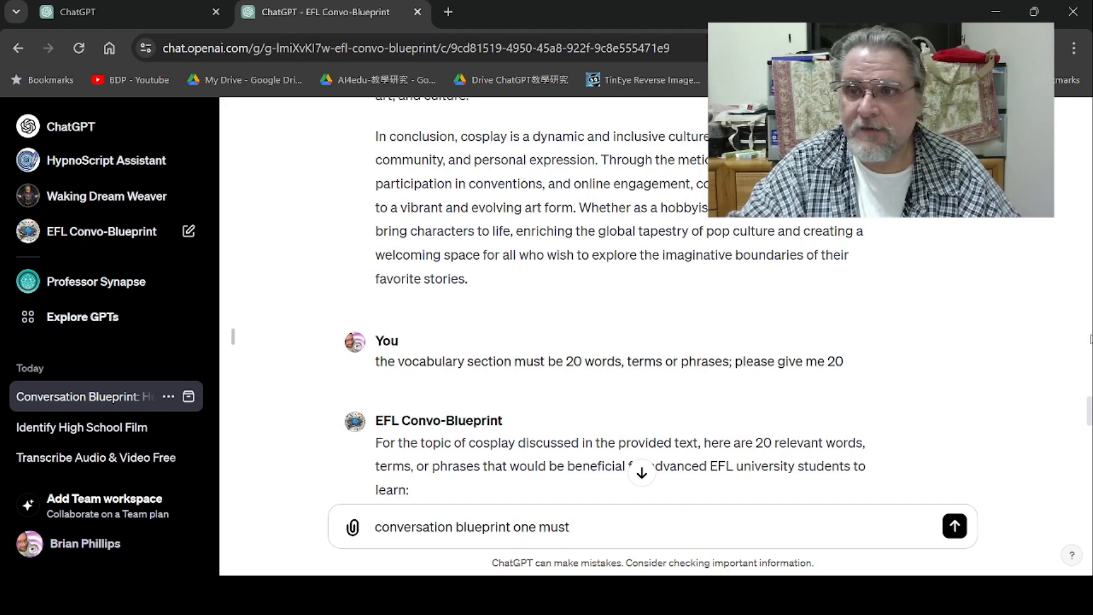
{"action": "left_click_drag", "start_coordinate": [1090, 399], "coordinate": [1091, 522]}
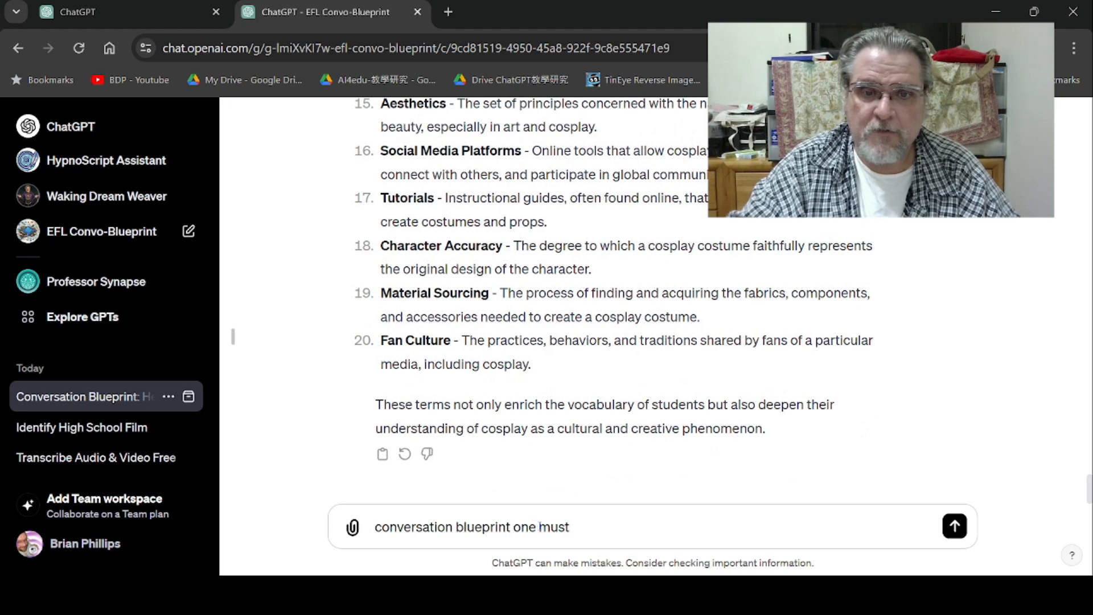
{"action": "left_click_drag", "start_coordinate": [540, 527], "coordinate": [610, 524]}
{"action": "key", "text": "ctrl+v"}
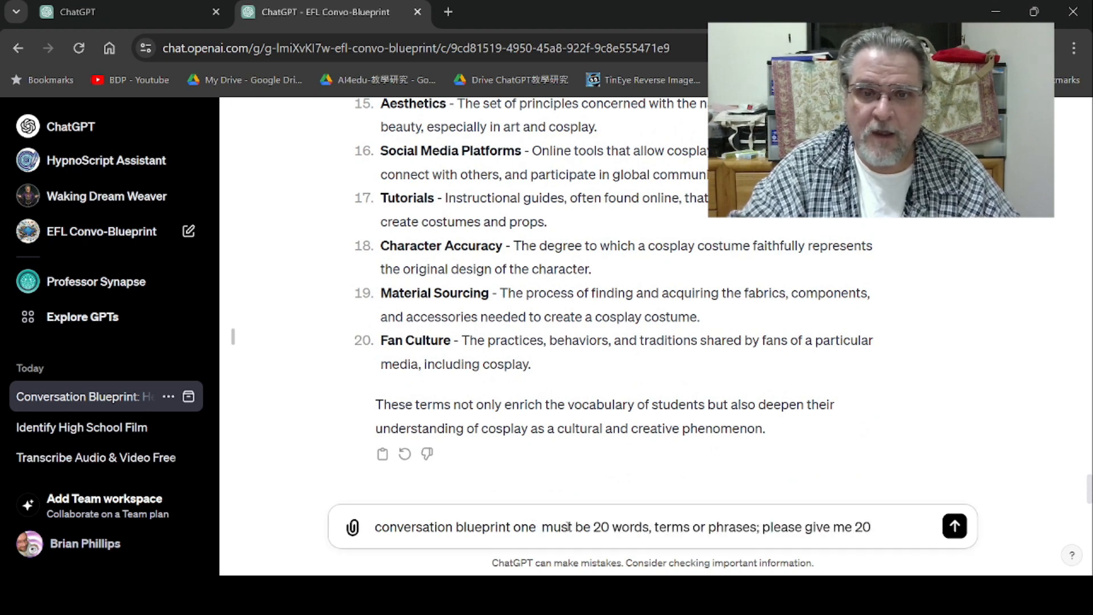
- Edit the draft to "conversation blueprint one must be 25 discussion questions generally related to the topic; please give me 25" and send it
{"action": "left_click_drag", "start_coordinate": [575, 527], "coordinate": [591, 526]}
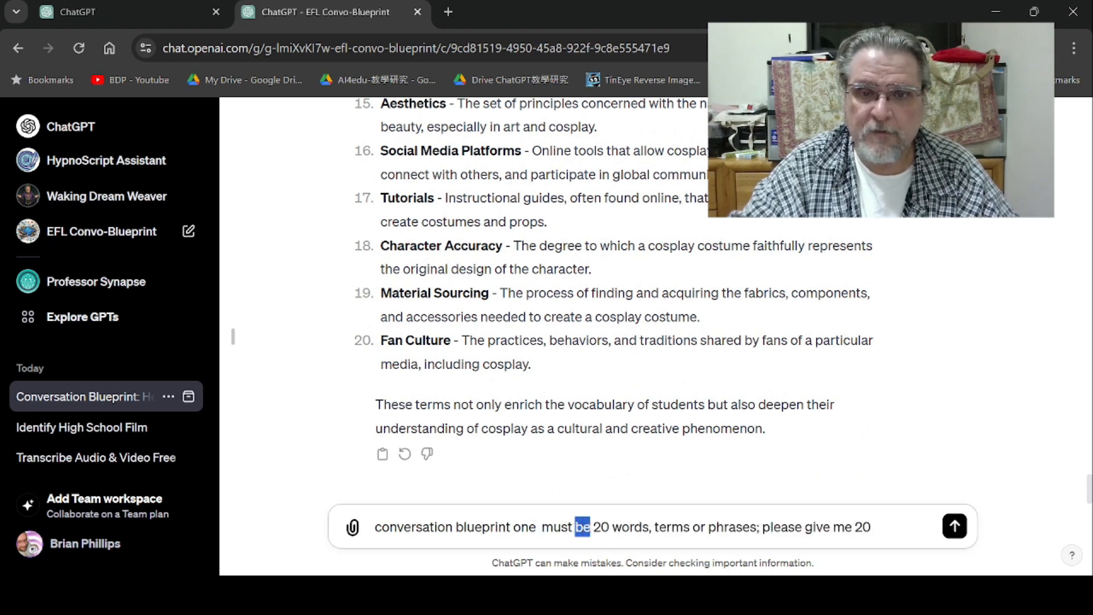
{"action": "left_click", "coordinate": [600, 527]}
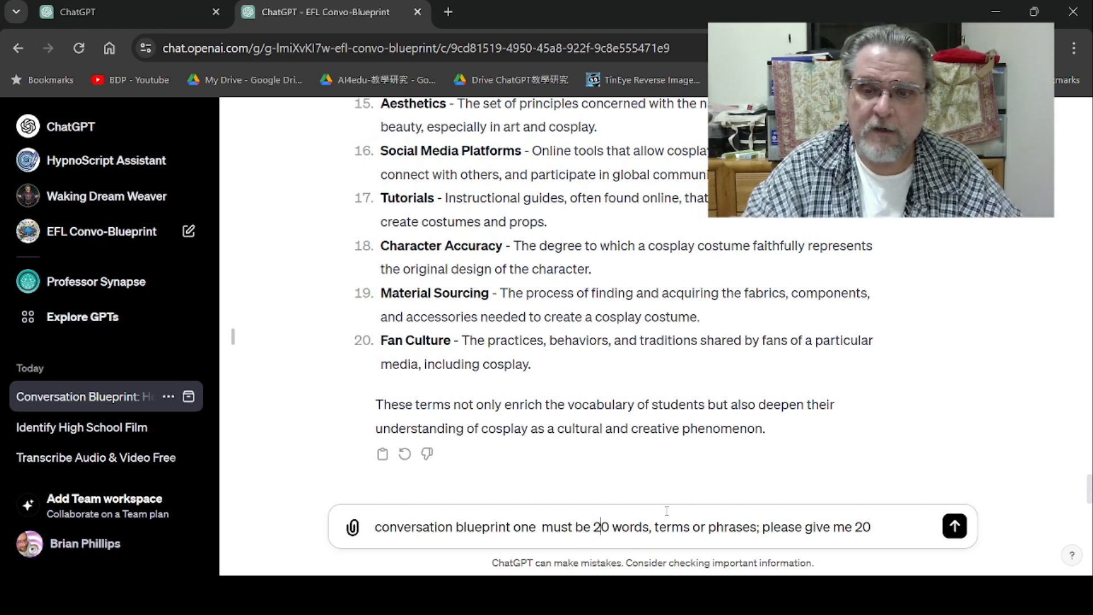
{"action": "key", "text": "Delete"}
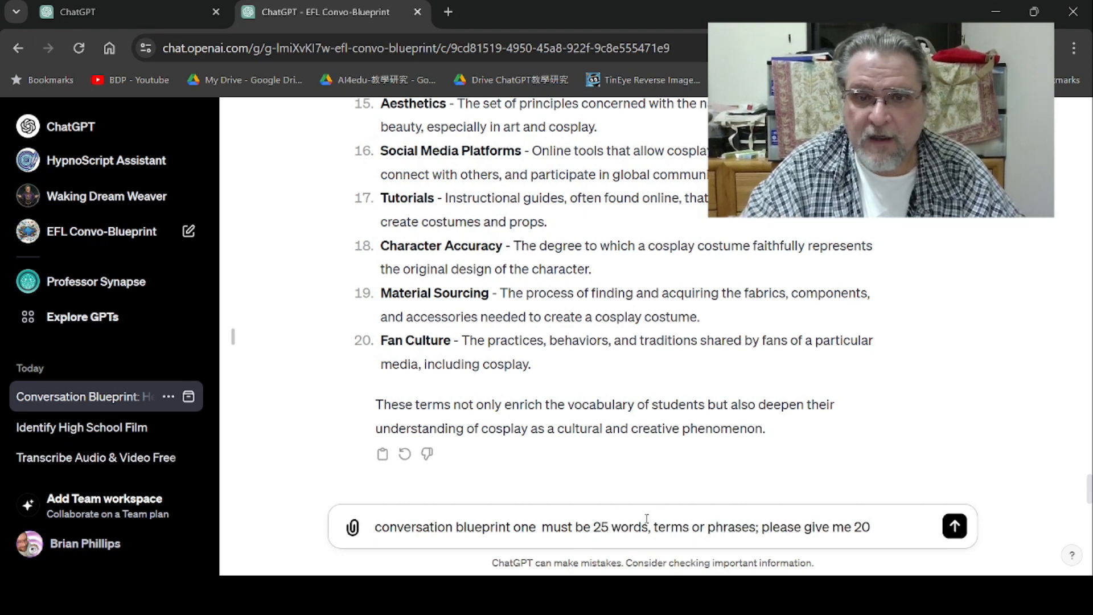
{"action": "left_click_drag", "start_coordinate": [612, 527], "coordinate": [744, 527]}
{"action": "type", "text": "discussio"}
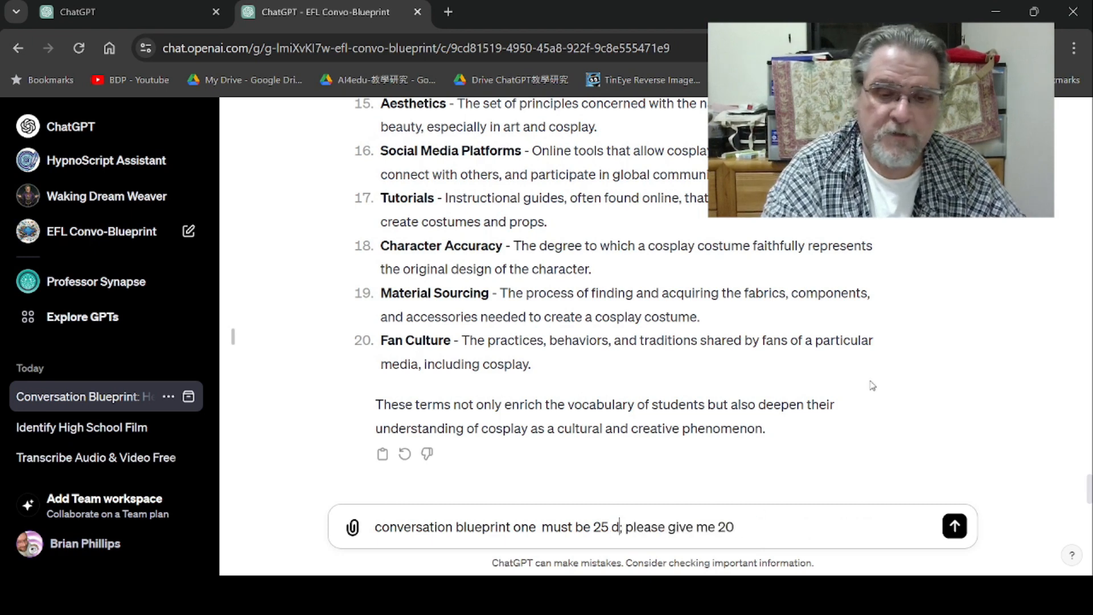
{"action": "type", "text": "n quest"}
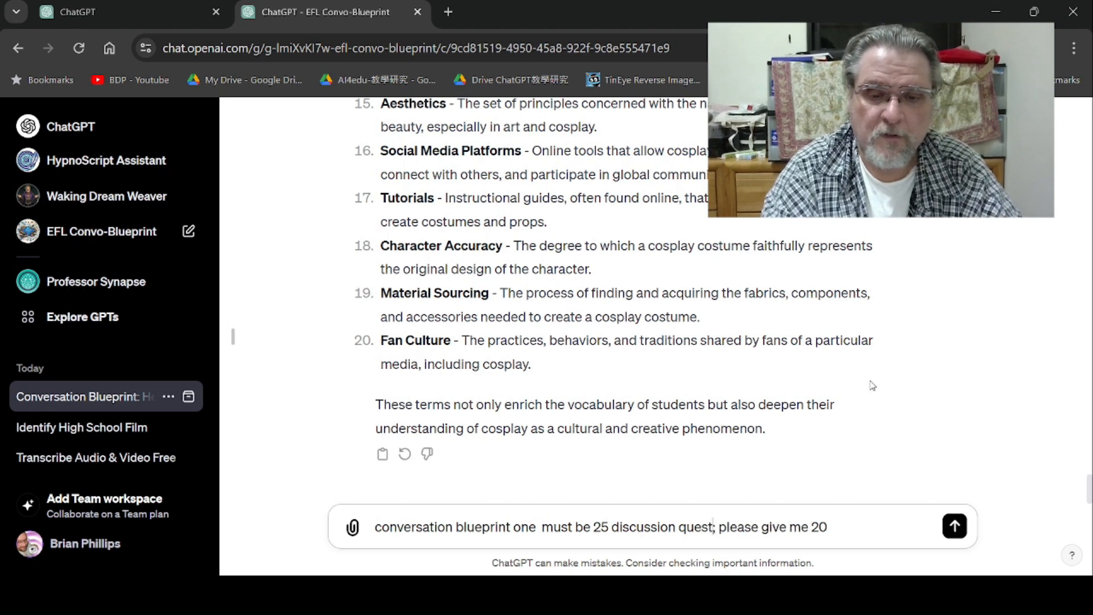
{"action": "type", "text": "ions generally re"}
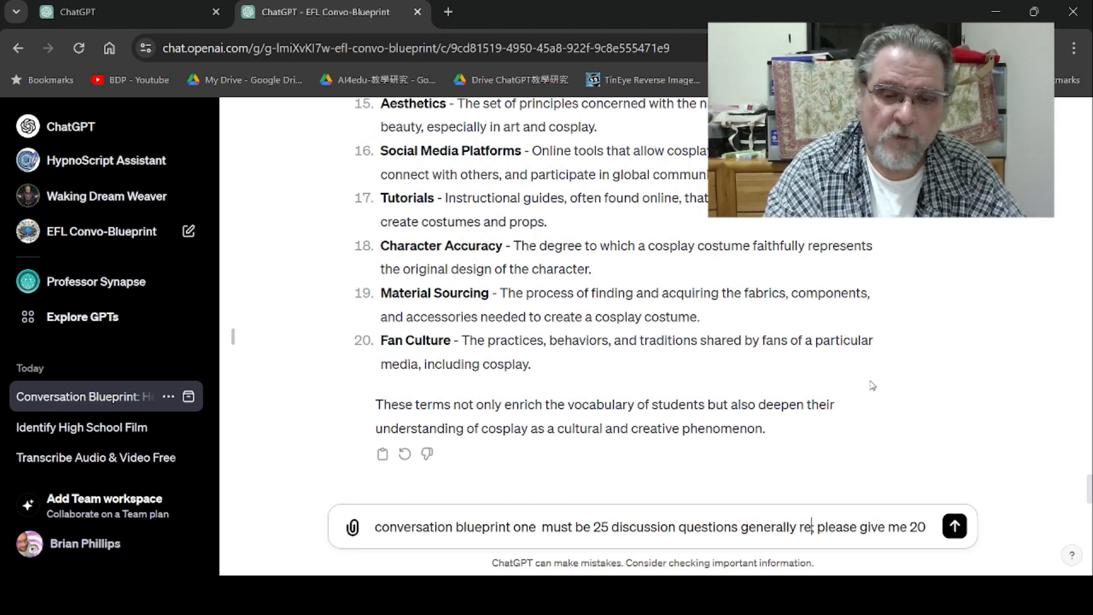
{"action": "type", "text": "lated to"}
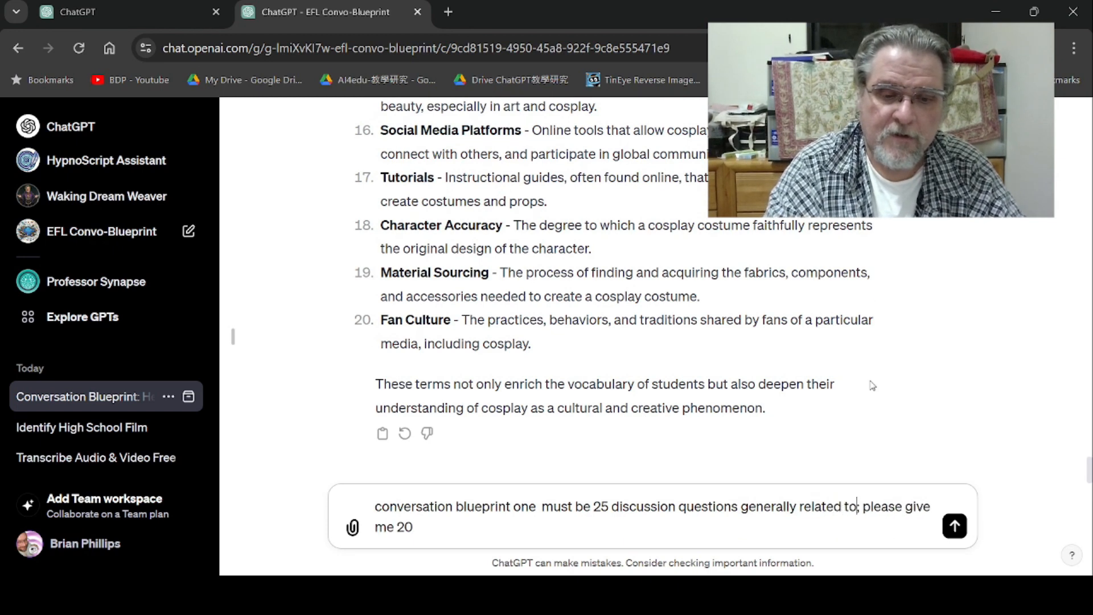
{"action": "type", "text": " the topic"}
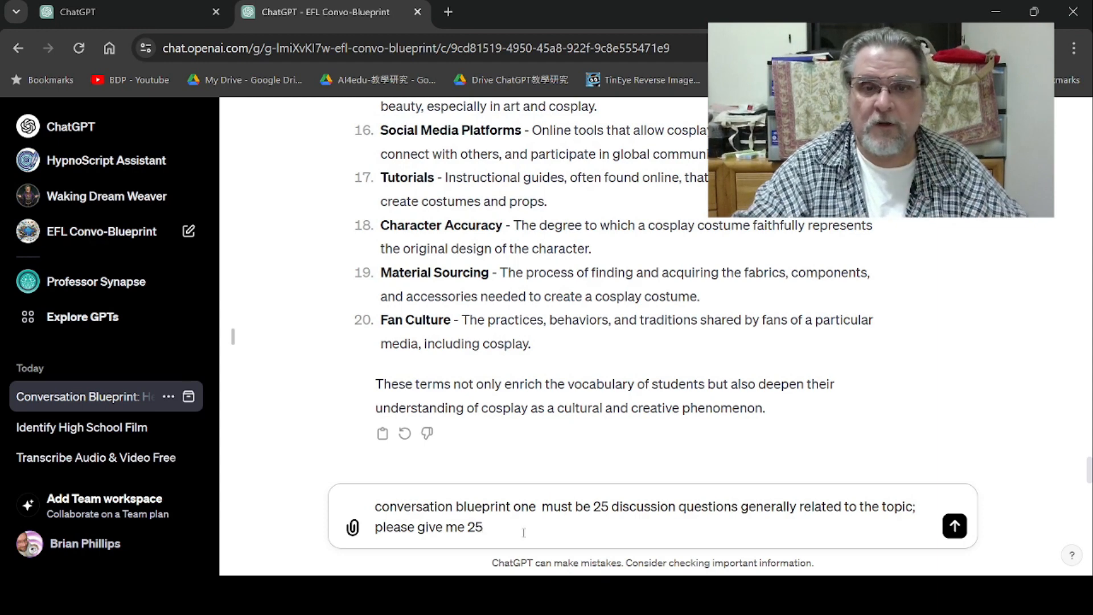
{"action": "left_click_drag", "start_coordinate": [489, 526], "coordinate": [374, 513]}
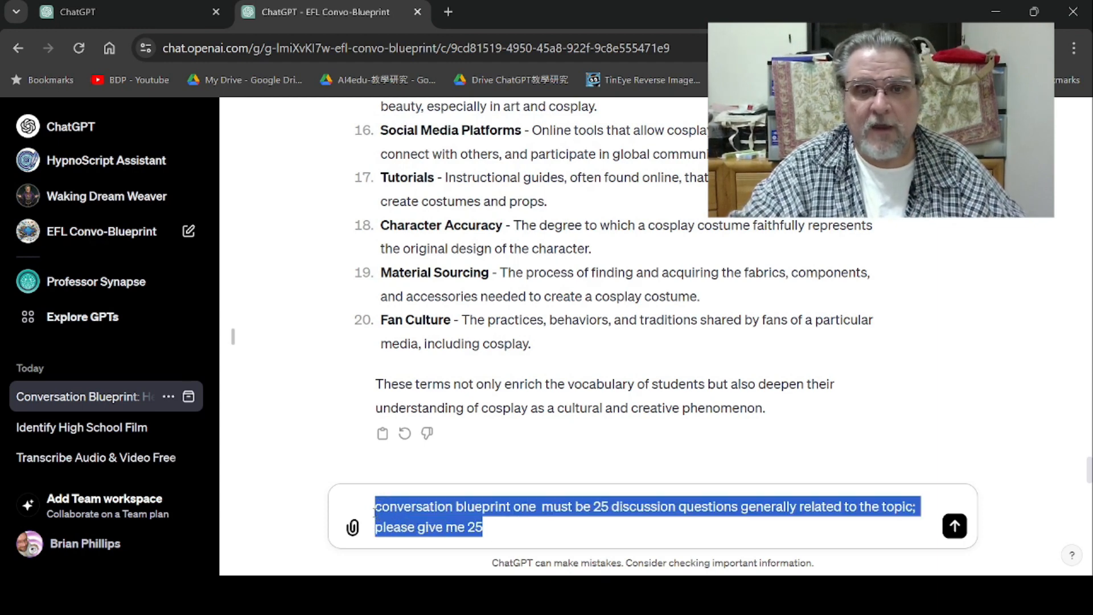
{"action": "key", "text": "ctrl+x"}
{"action": "key", "text": "ctrl+v"}
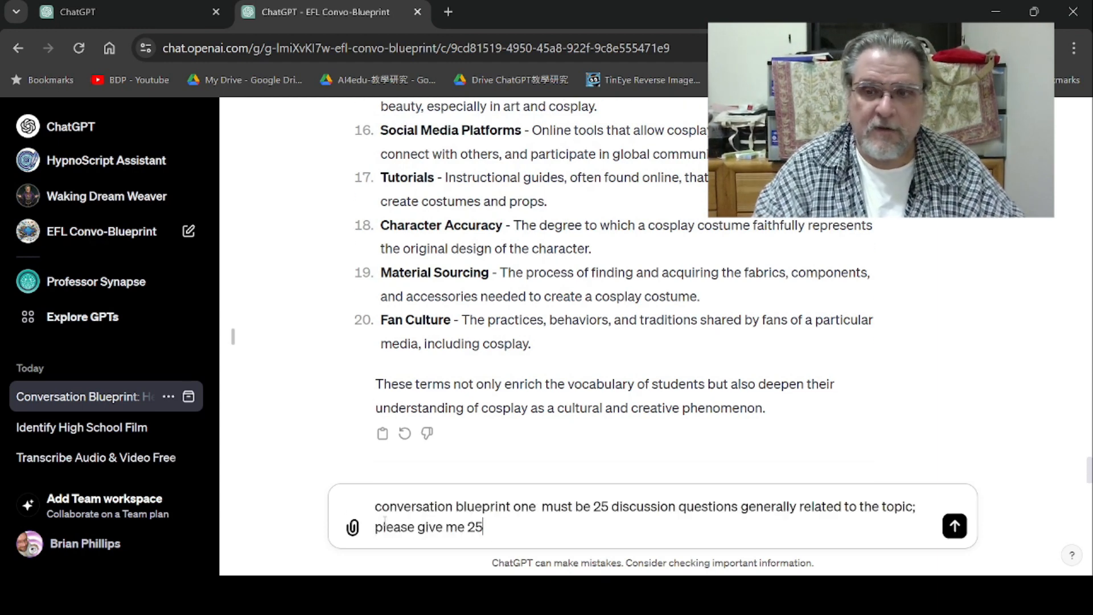
{"action": "key", "text": "Return"}
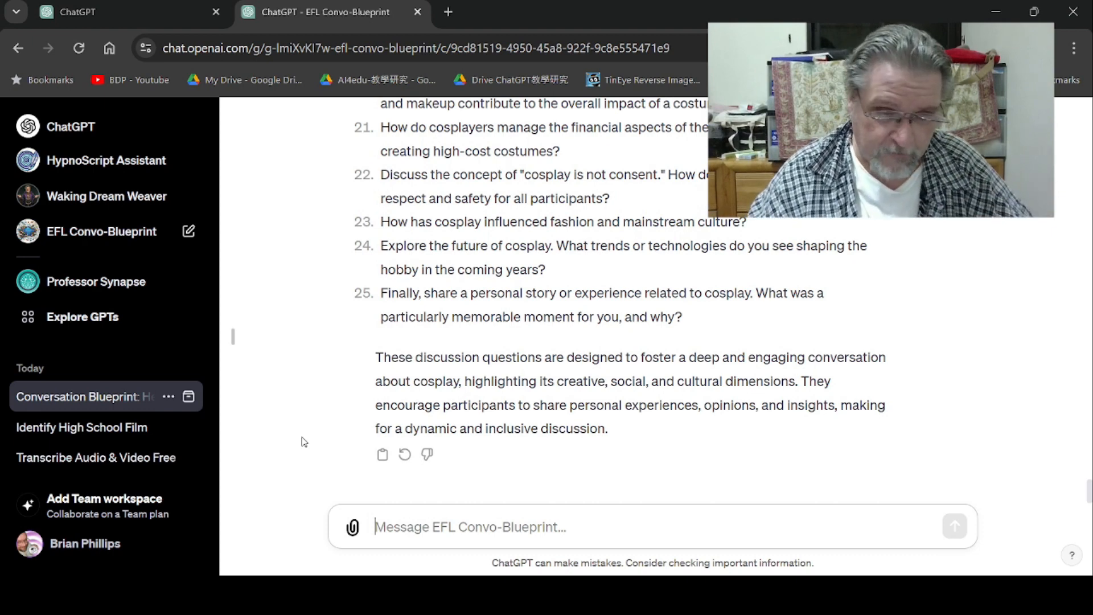
- Paste the previous questions request into a new message and change "conversation blueprint one" to "conversation blueprint two"
{"action": "key", "text": "ctrl+v"}
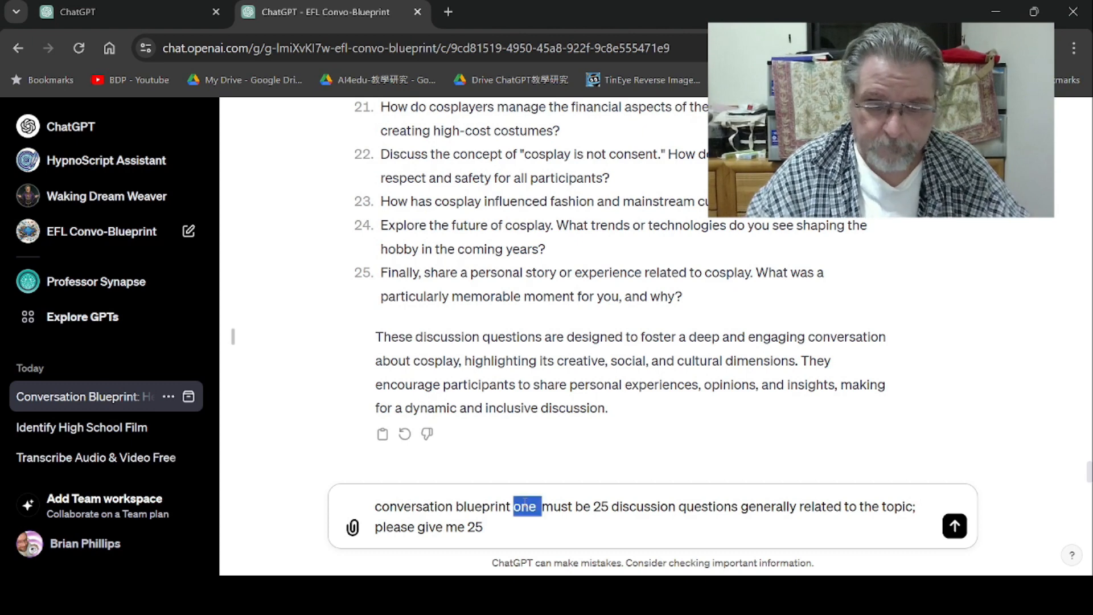
{"action": "type", "text": "two"}
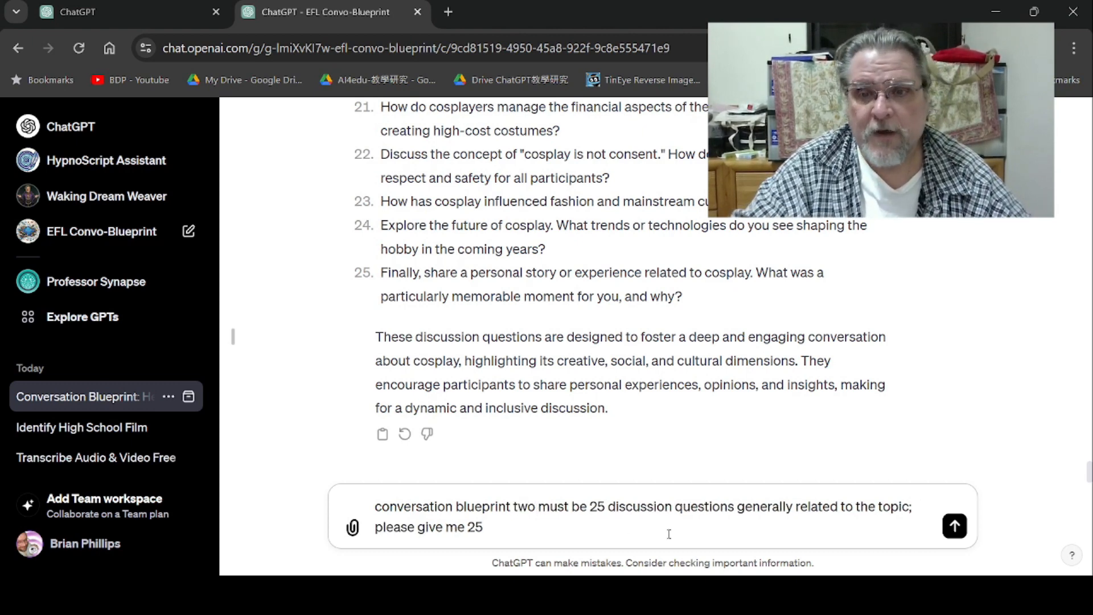
- Reword the request to "25 discussion questions particularly related to the personal experience and opinions of the student related to the topic" and send it
{"action": "double_click", "coordinate": [754, 506]}
{"action": "type", "text": "partic"}
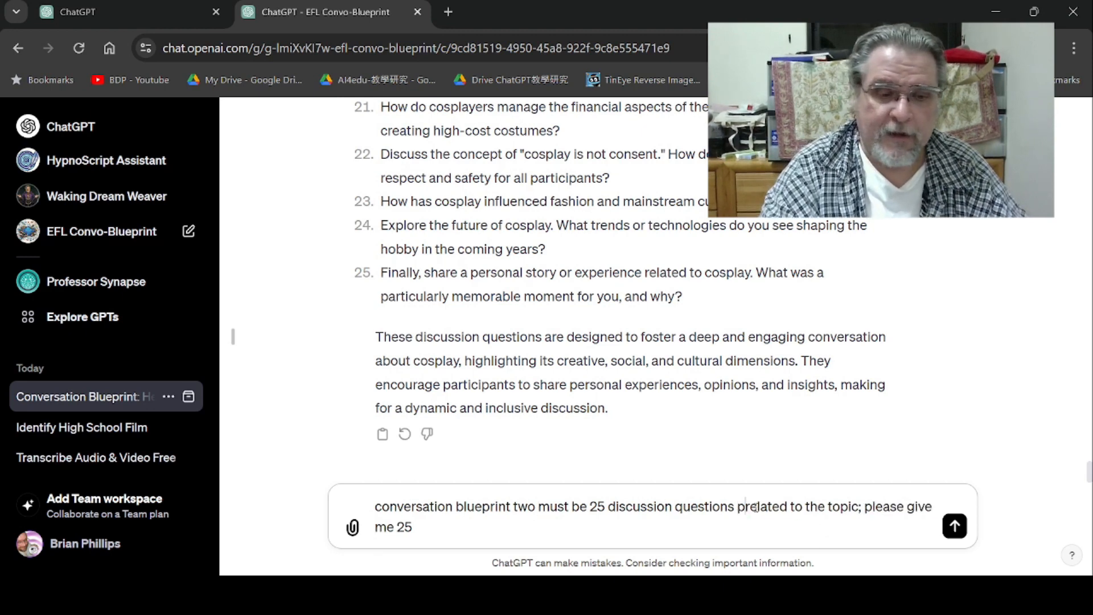
{"action": "type", "text": "ularly"}
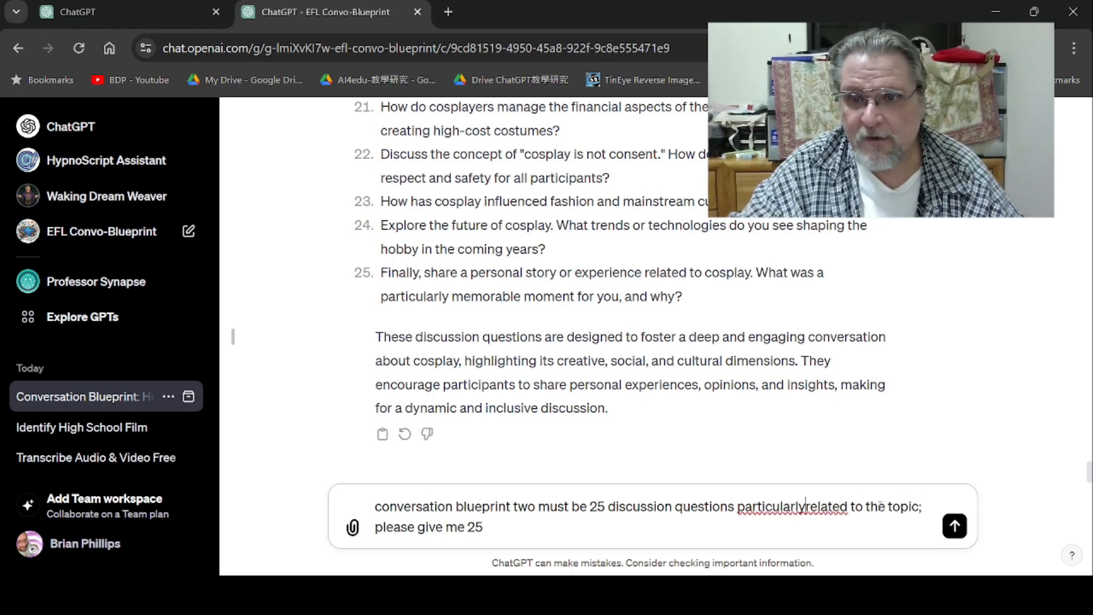
{"action": "type", "text": " related to t"}
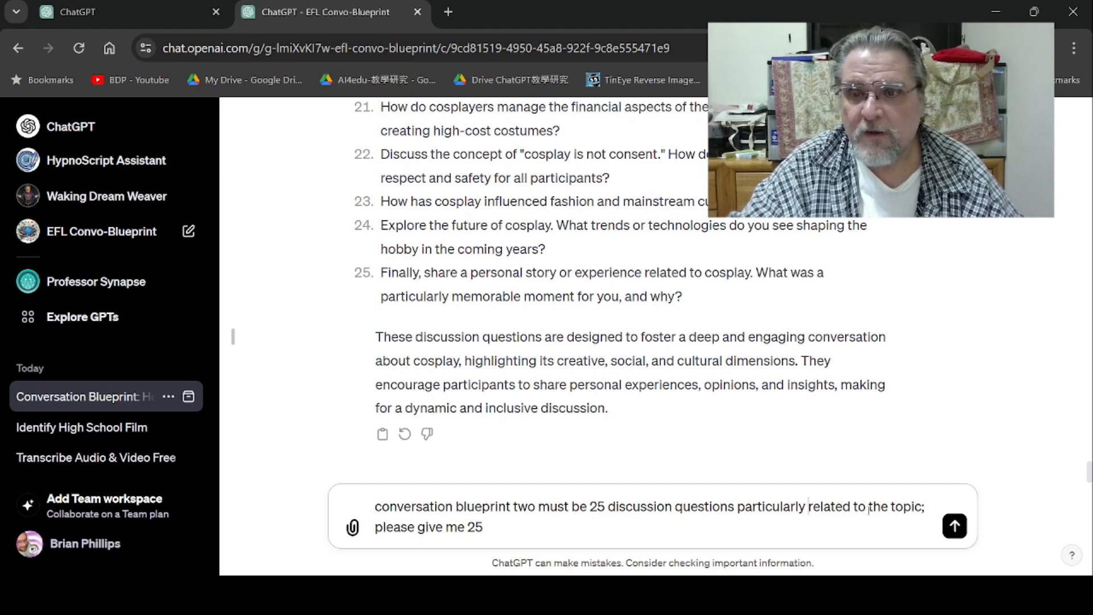
{"action": "type", "text": "he "}
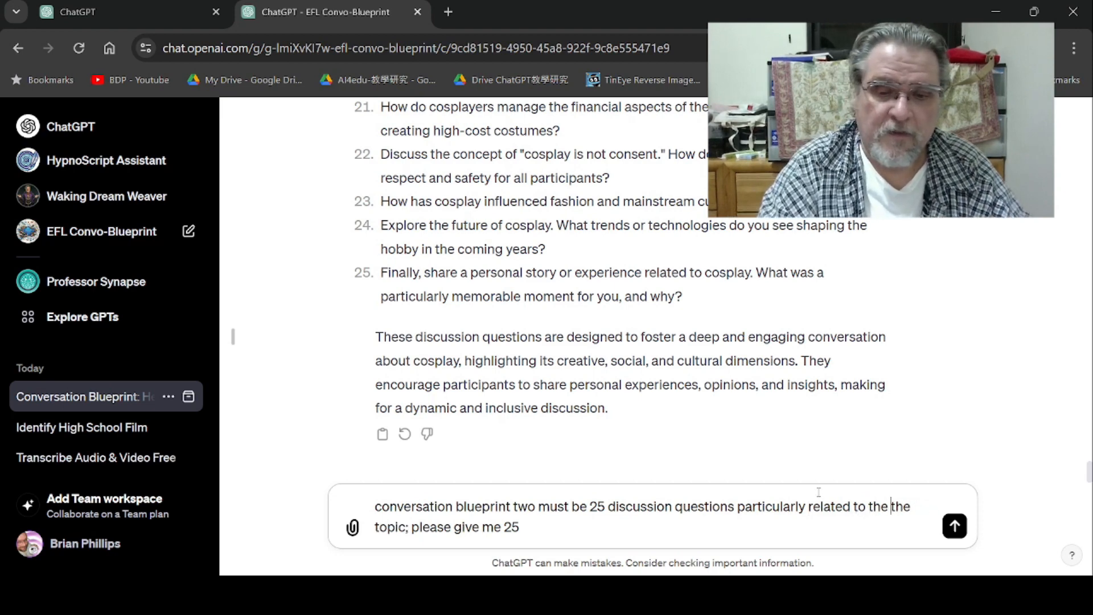
{"action": "type", "text": "personal ex"}
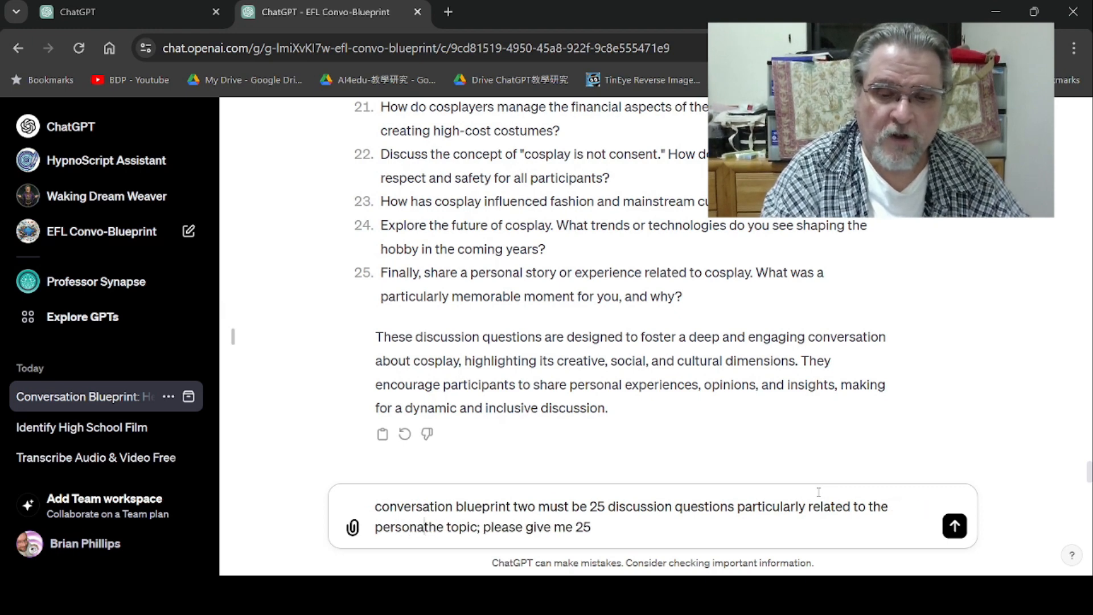
{"action": "type", "text": "perience "}
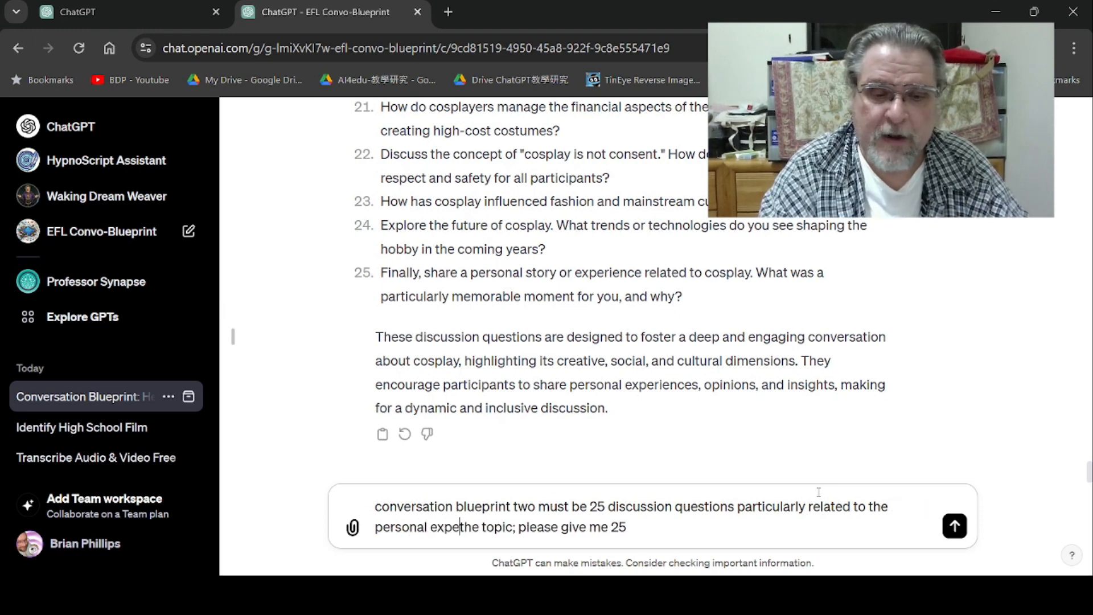
{"action": "type", "text": "and op"}
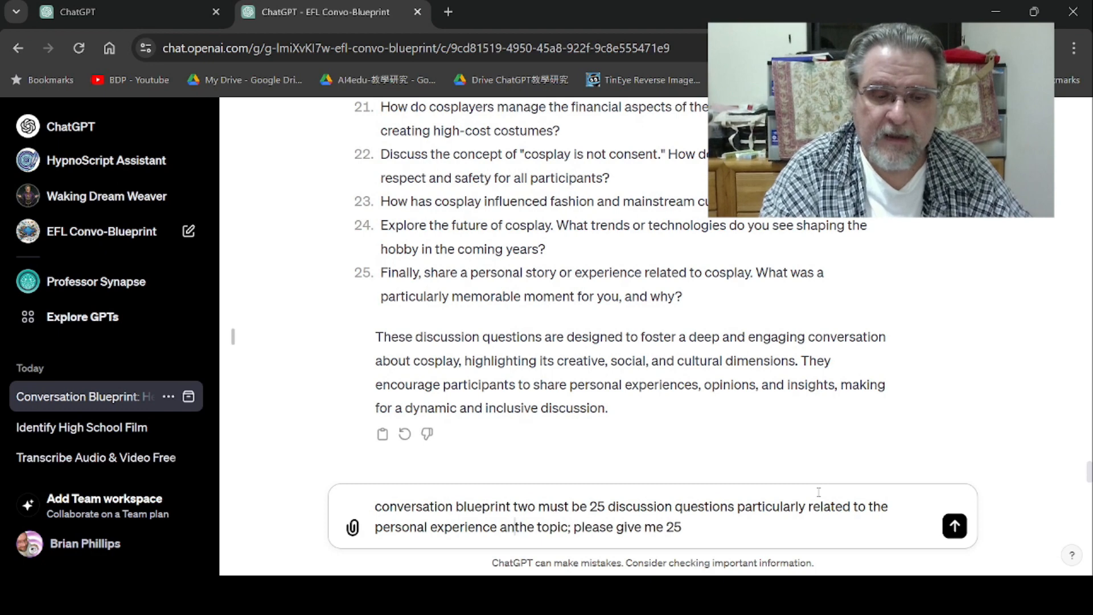
{"action": "type", "text": "inions"}
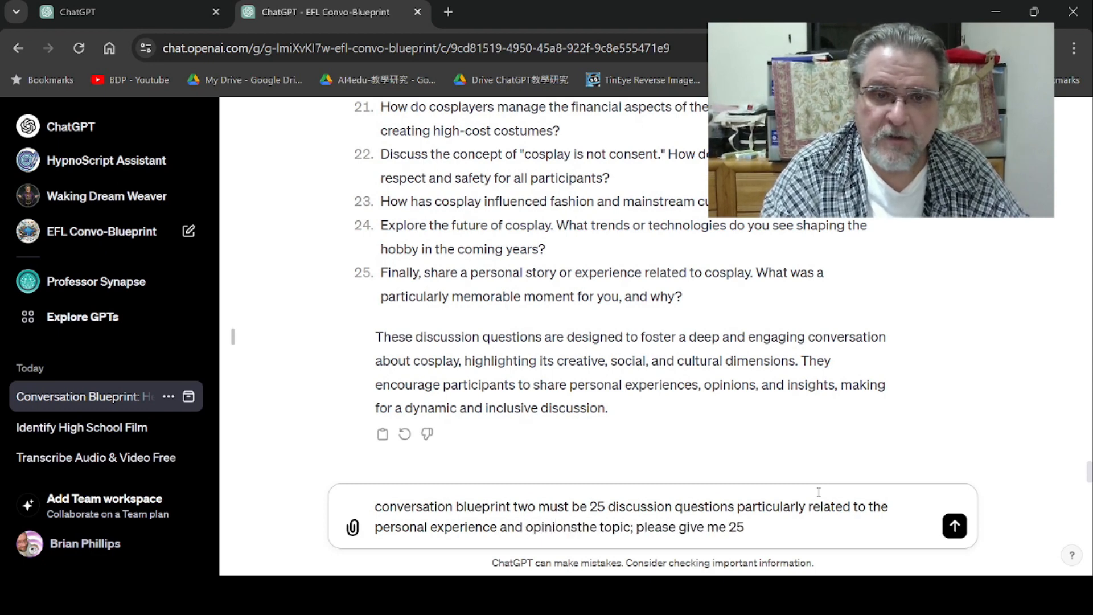
{"action": "type", "text": " of the student "}
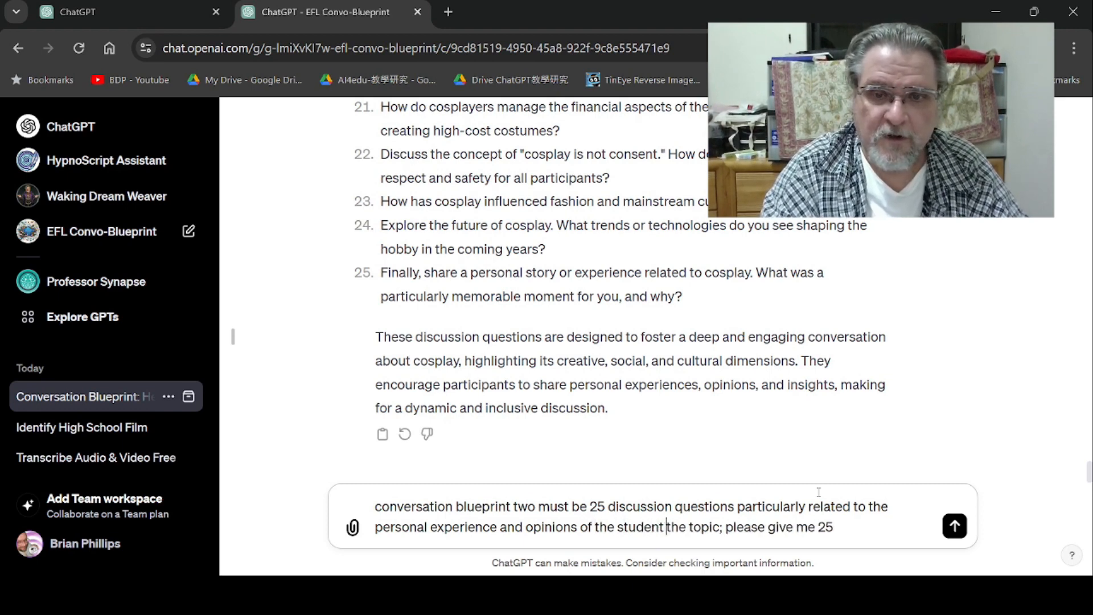
{"action": "type", "text": "related"}
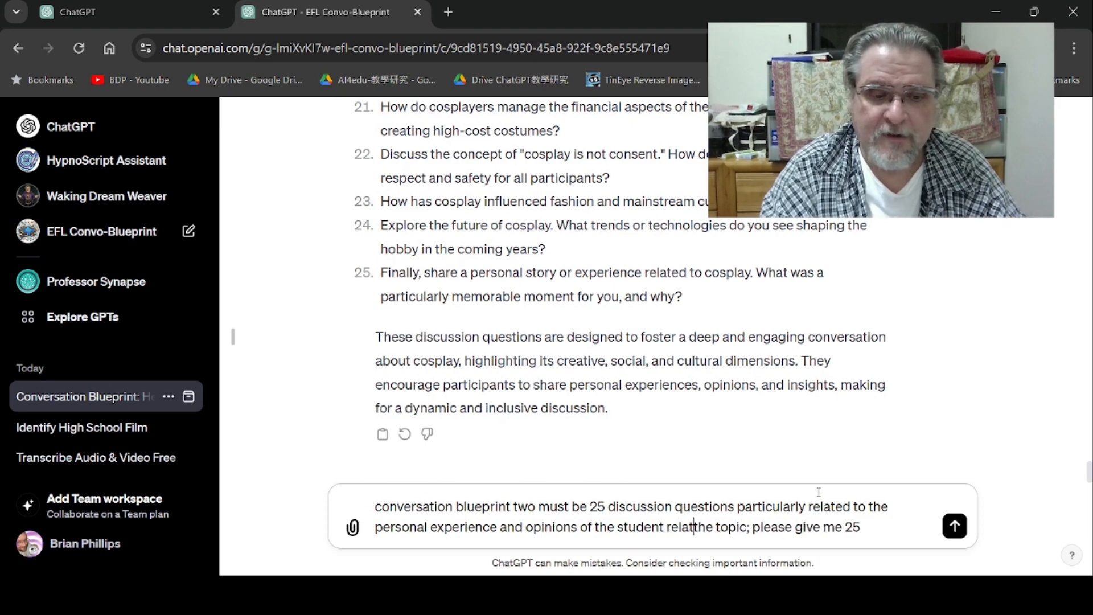
{"action": "type", "text": " to"}
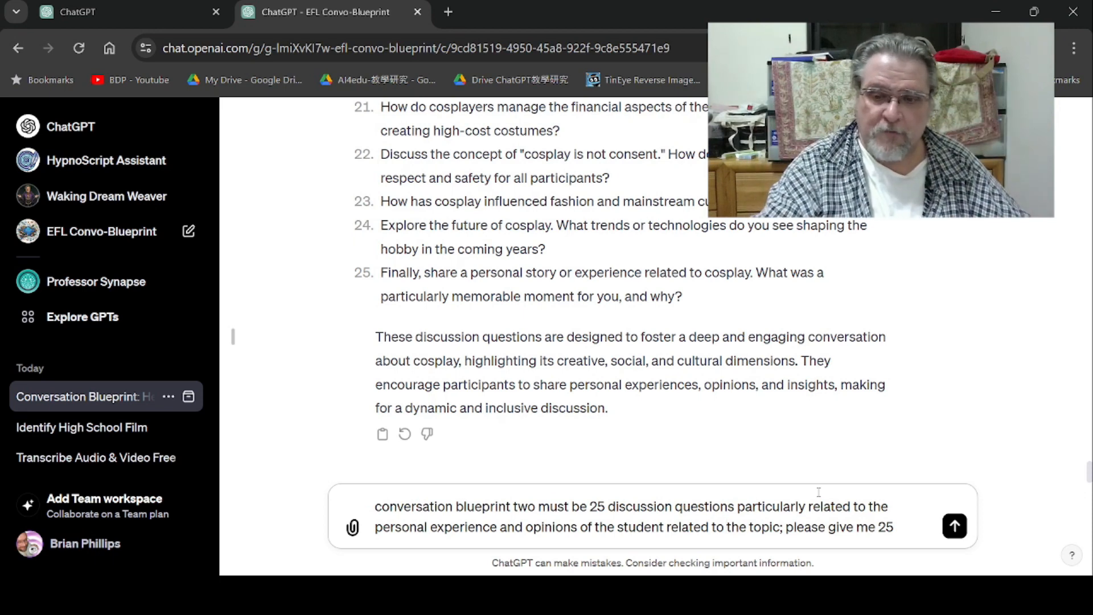
{"action": "key", "text": "Return"}
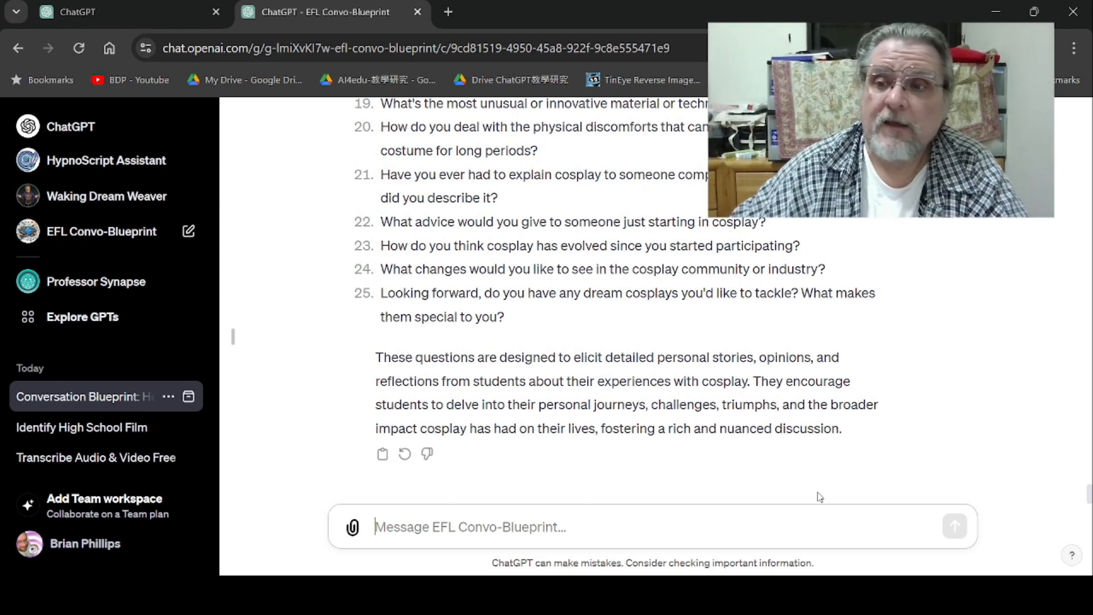
{"action": "left_click_drag", "start_coordinate": [1088, 497], "coordinate": [1089, 98]}
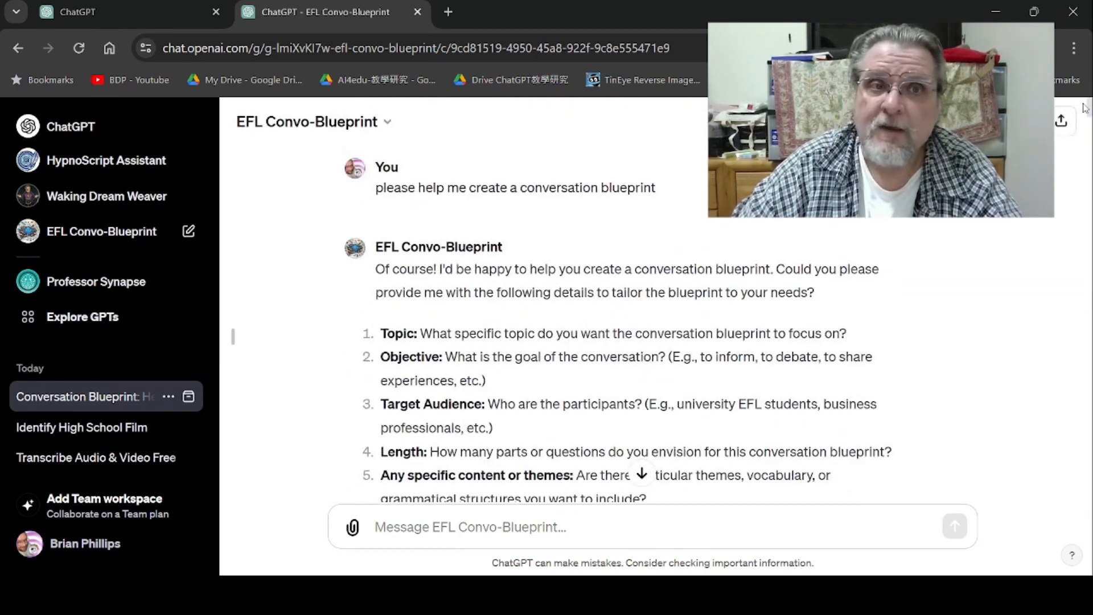